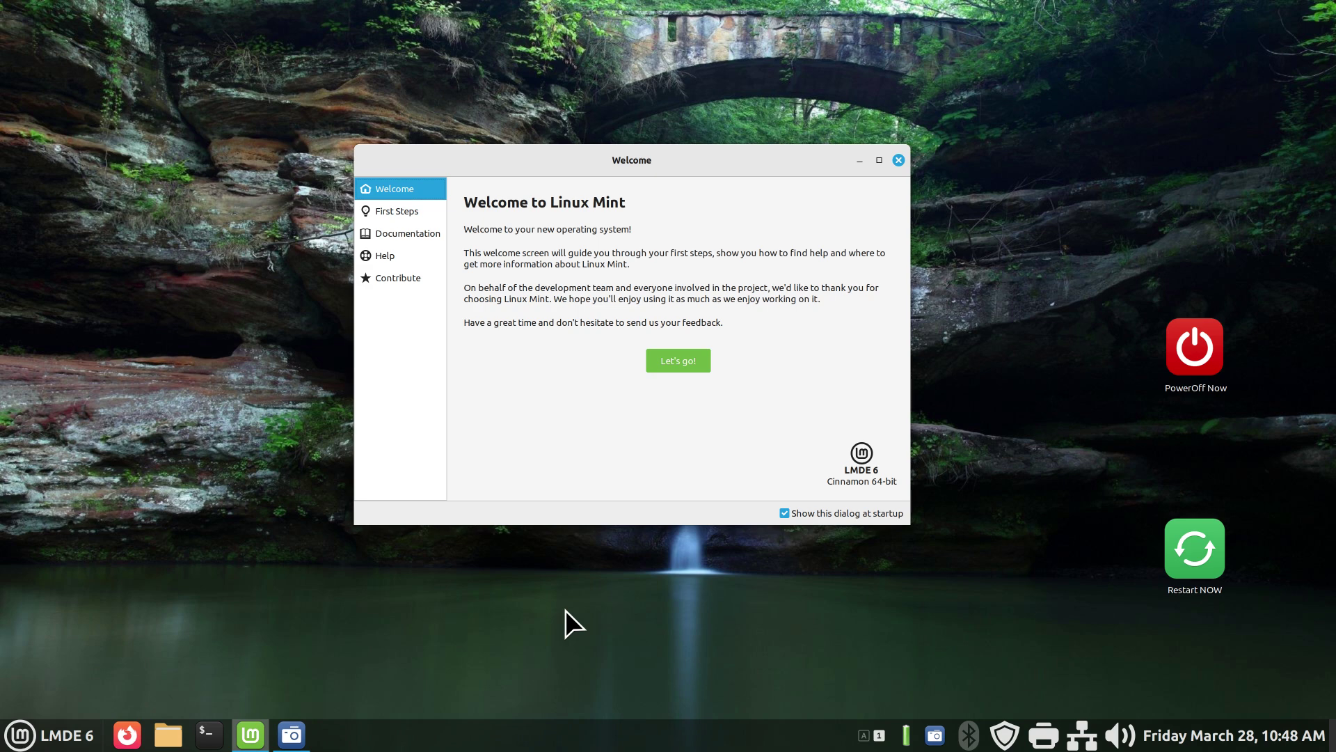
# Open the LMDE 6 application menu listing All Applications.
pyautogui.click(18, 735)
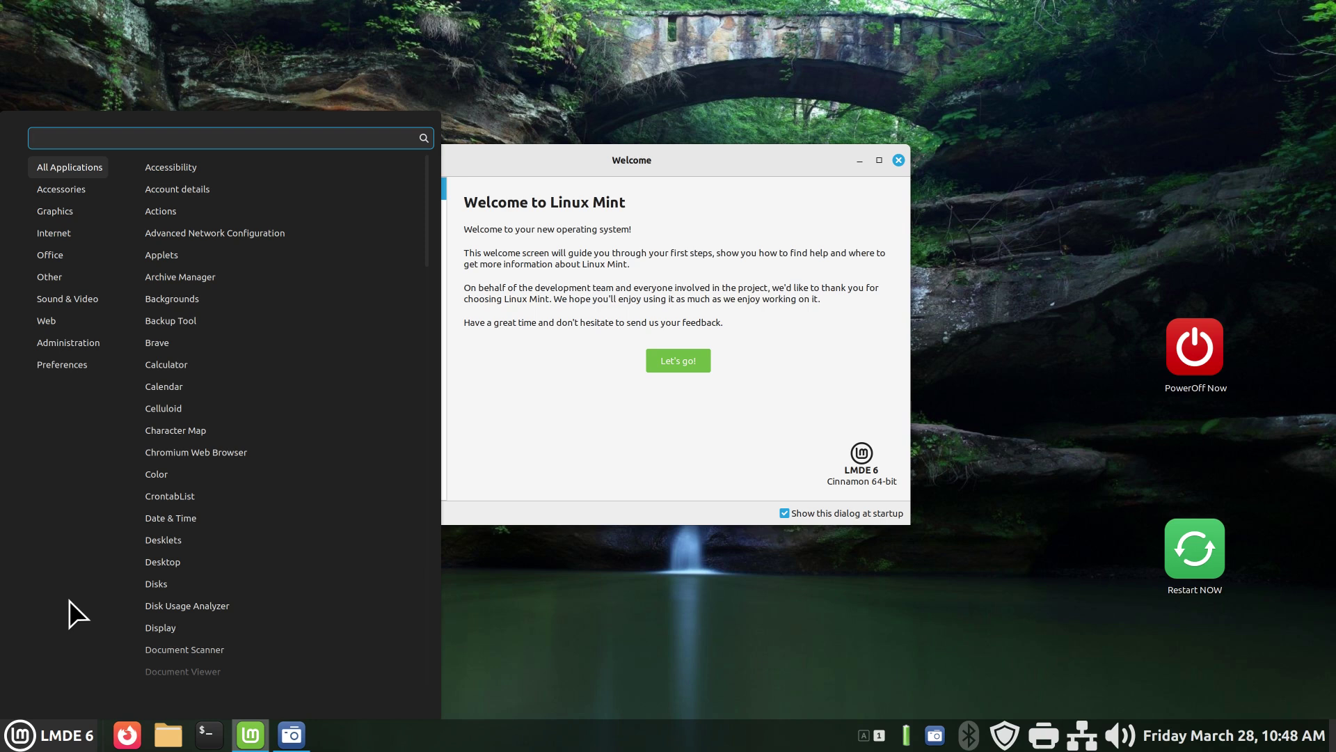
# Pin Calculator from Accessories to the panel and test-launch it once.
pyautogui.moveTo(79, 192)
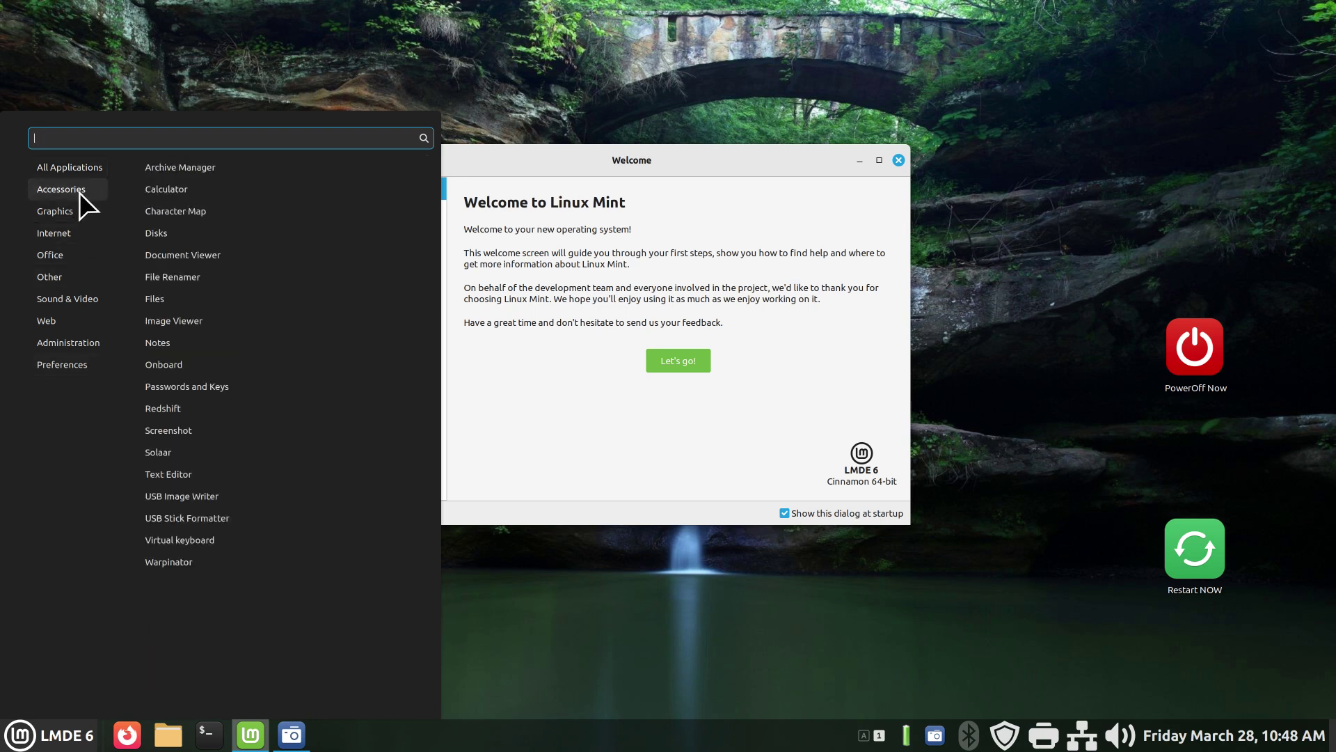
pyautogui.moveTo(169, 187); pyautogui.dragTo(209, 734)
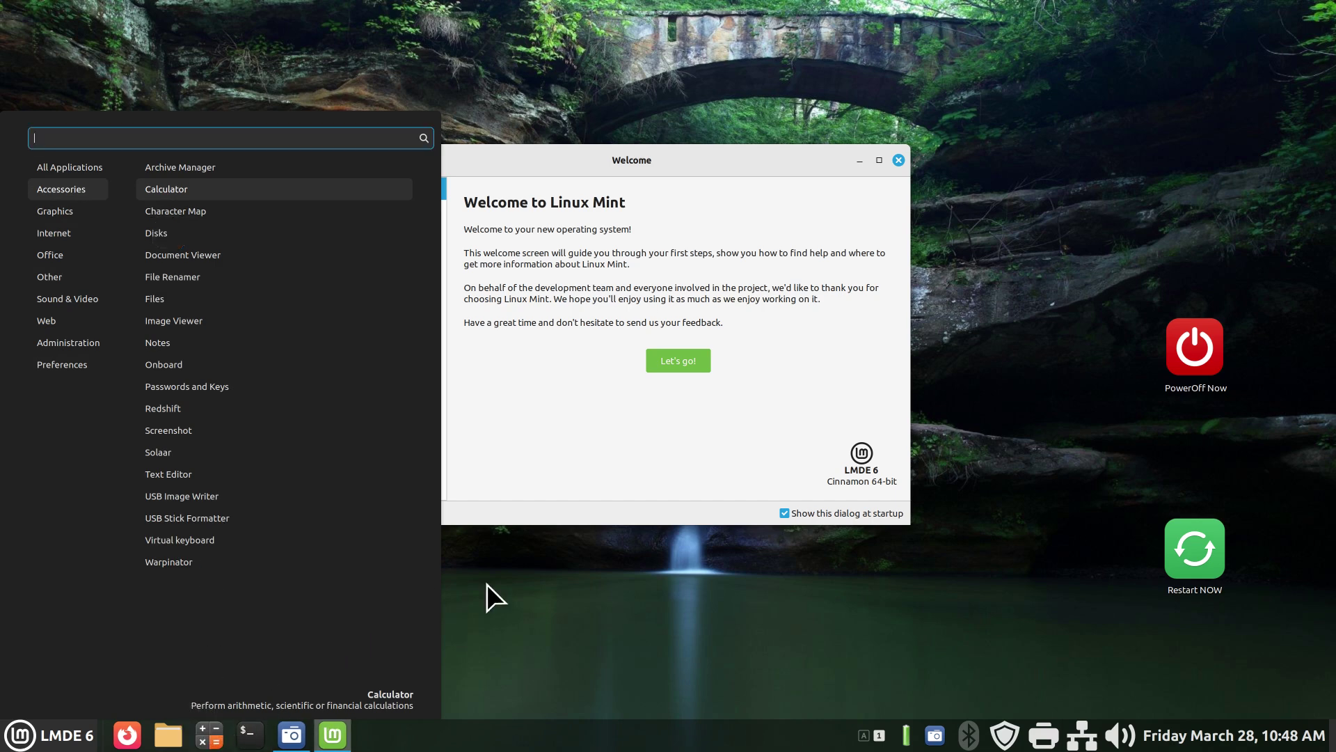
pyautogui.click(215, 732)
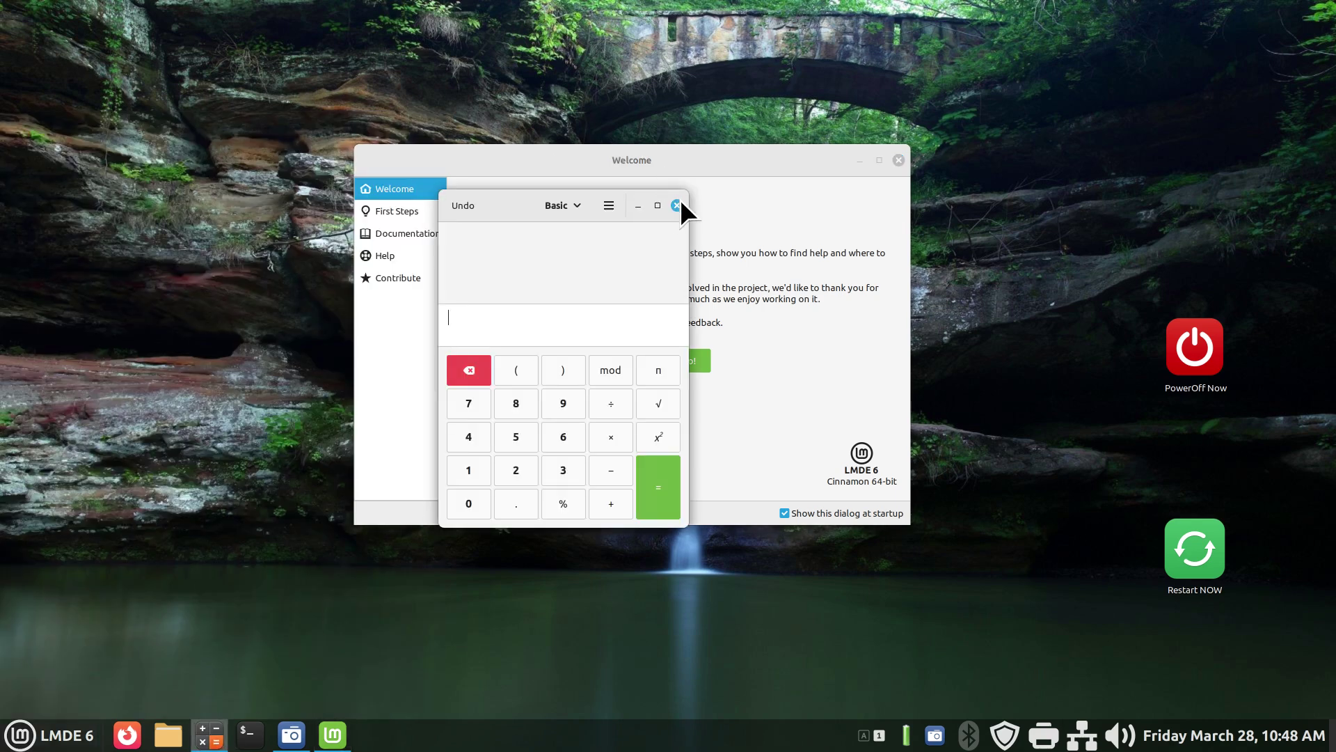
pyautogui.click(680, 204)
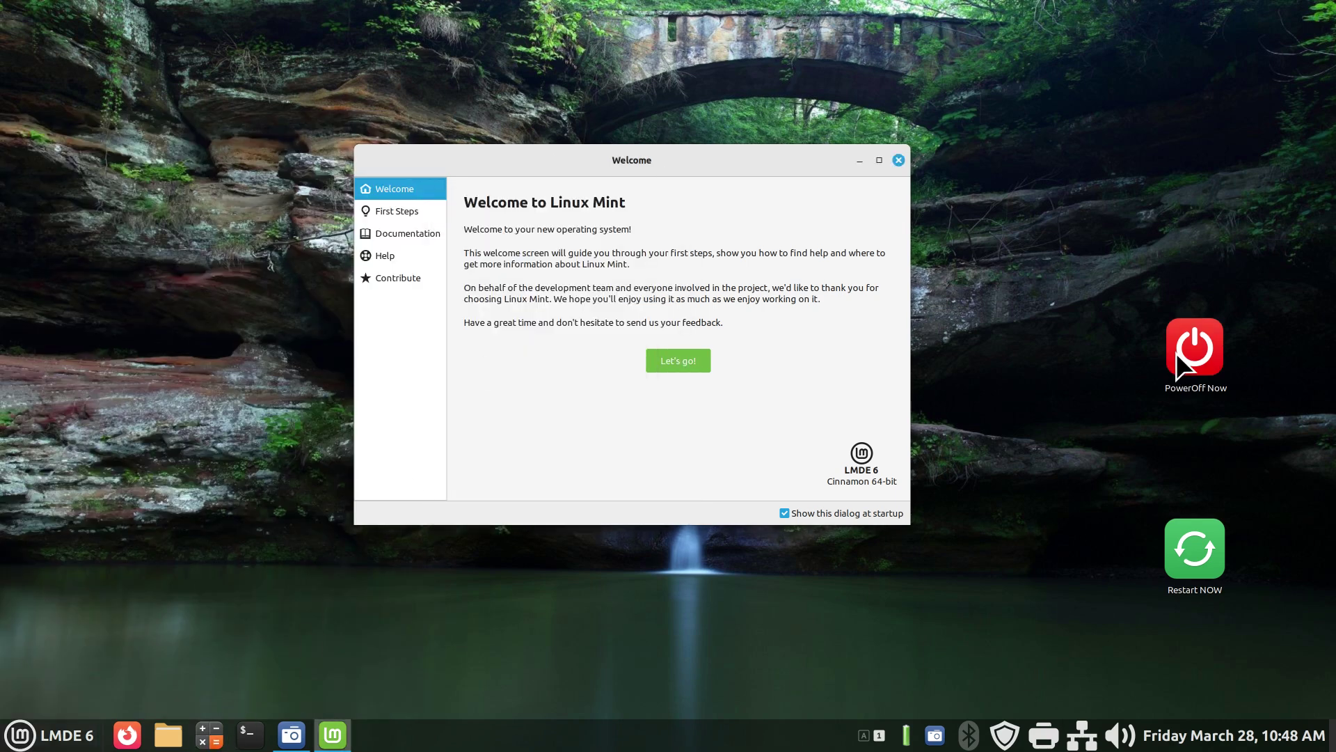
# Unpin the Calculator launcher from the panel and close the Welcome window.
pyautogui.rightClick(210, 733)
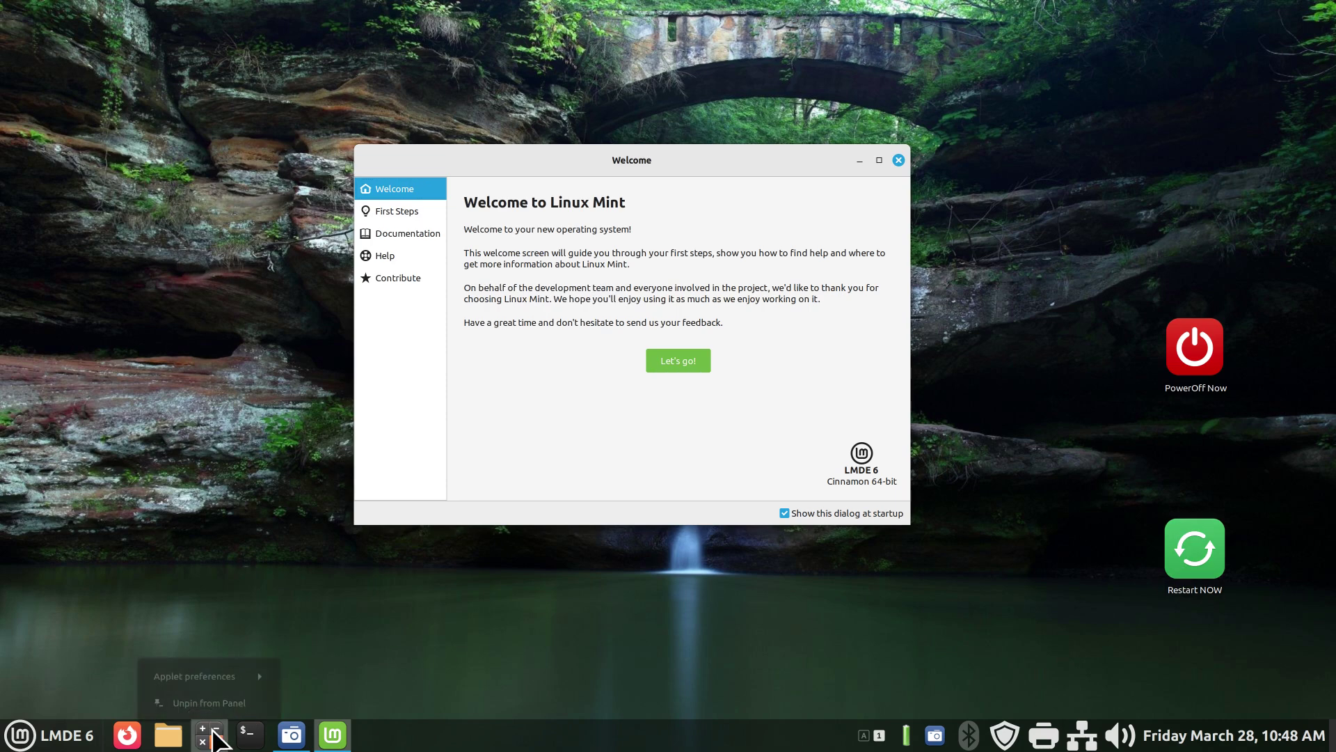
pyautogui.click(219, 704)
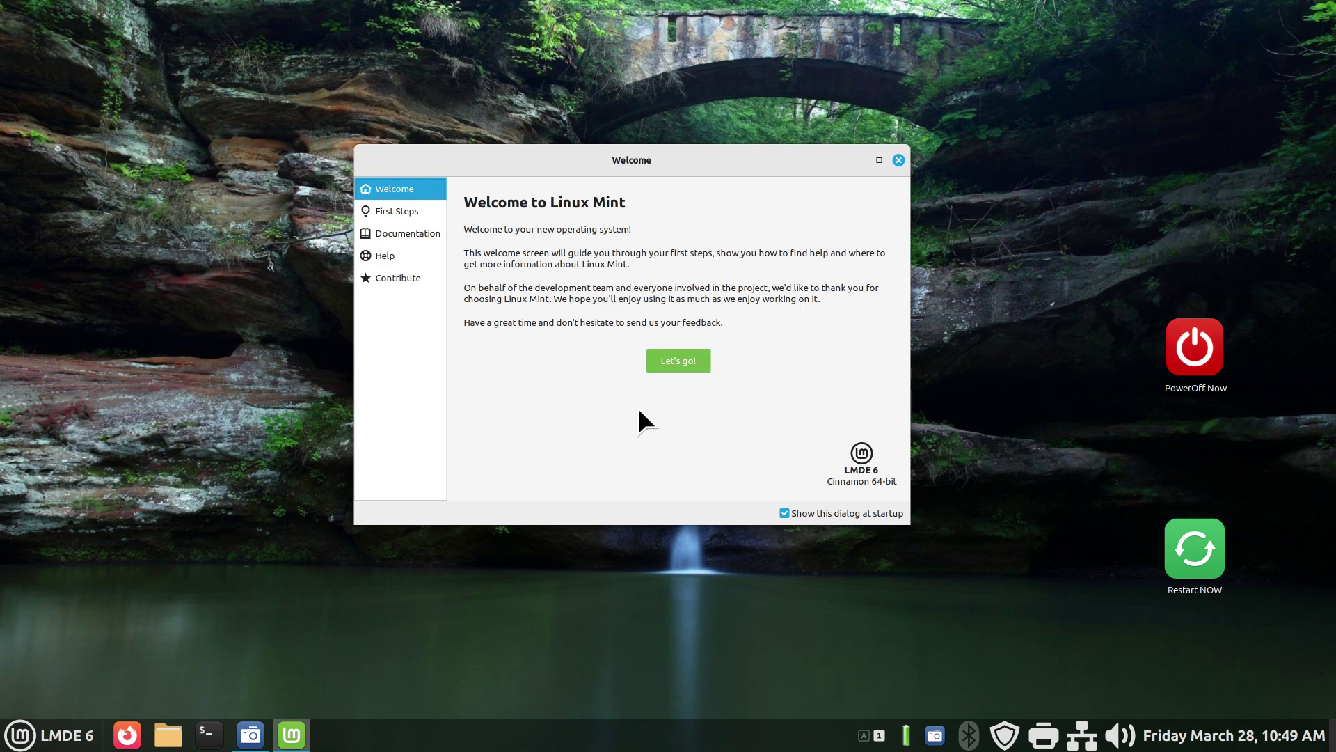
pyautogui.click(898, 161)
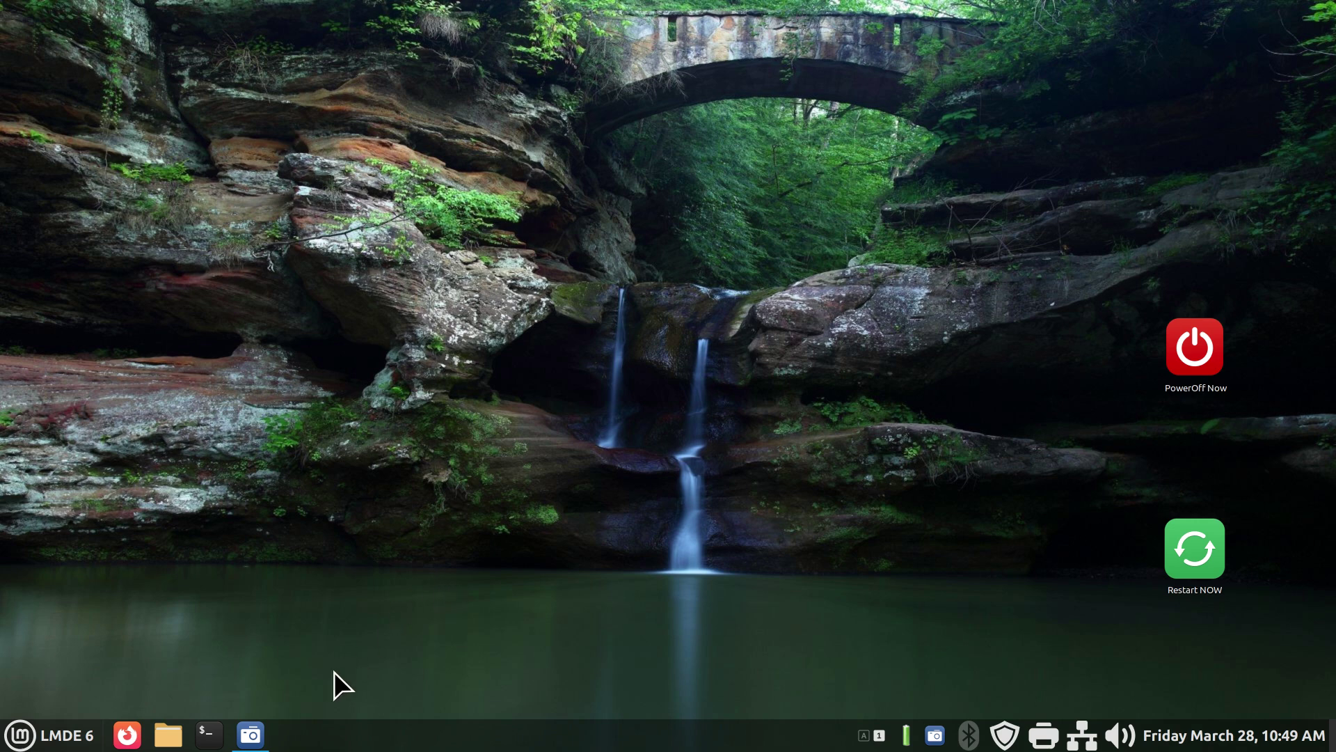
# Open the Effects page of System Settings from the panel's context menu.
pyautogui.click(36, 743)
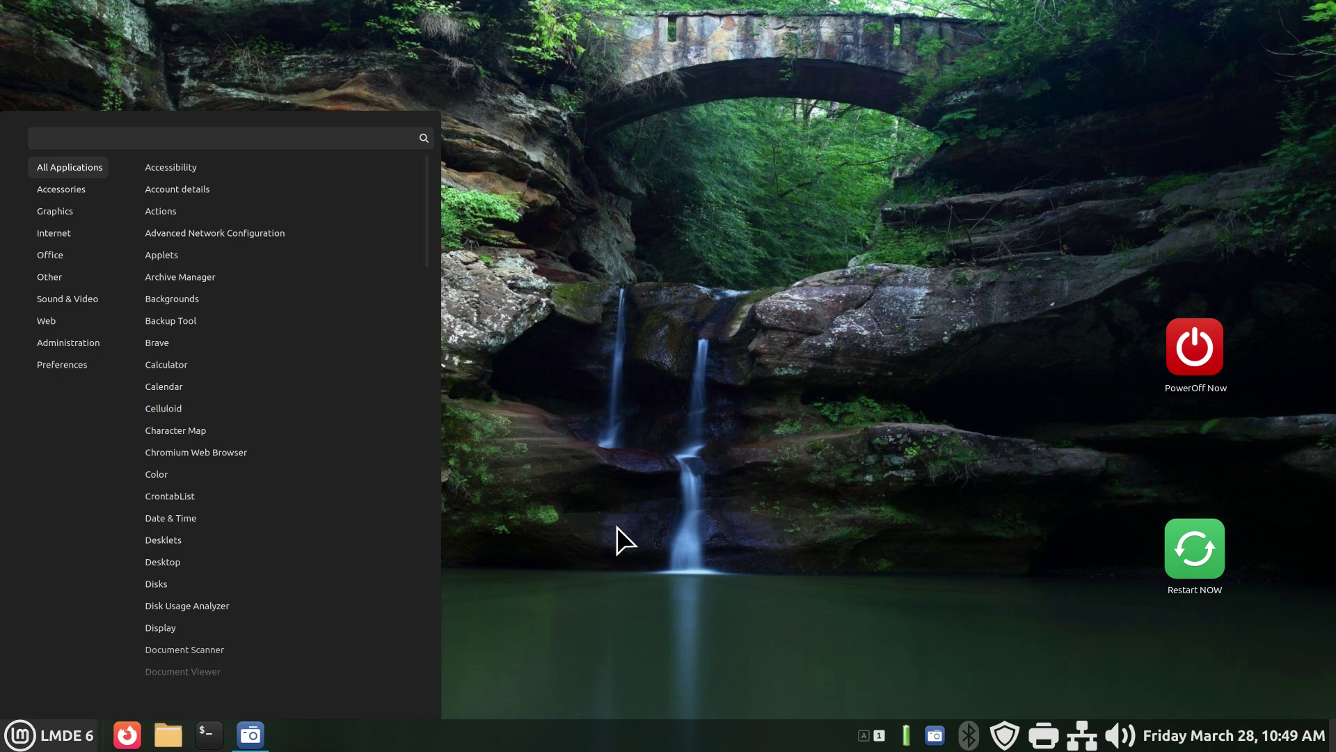
pyautogui.rightClick(540, 737)
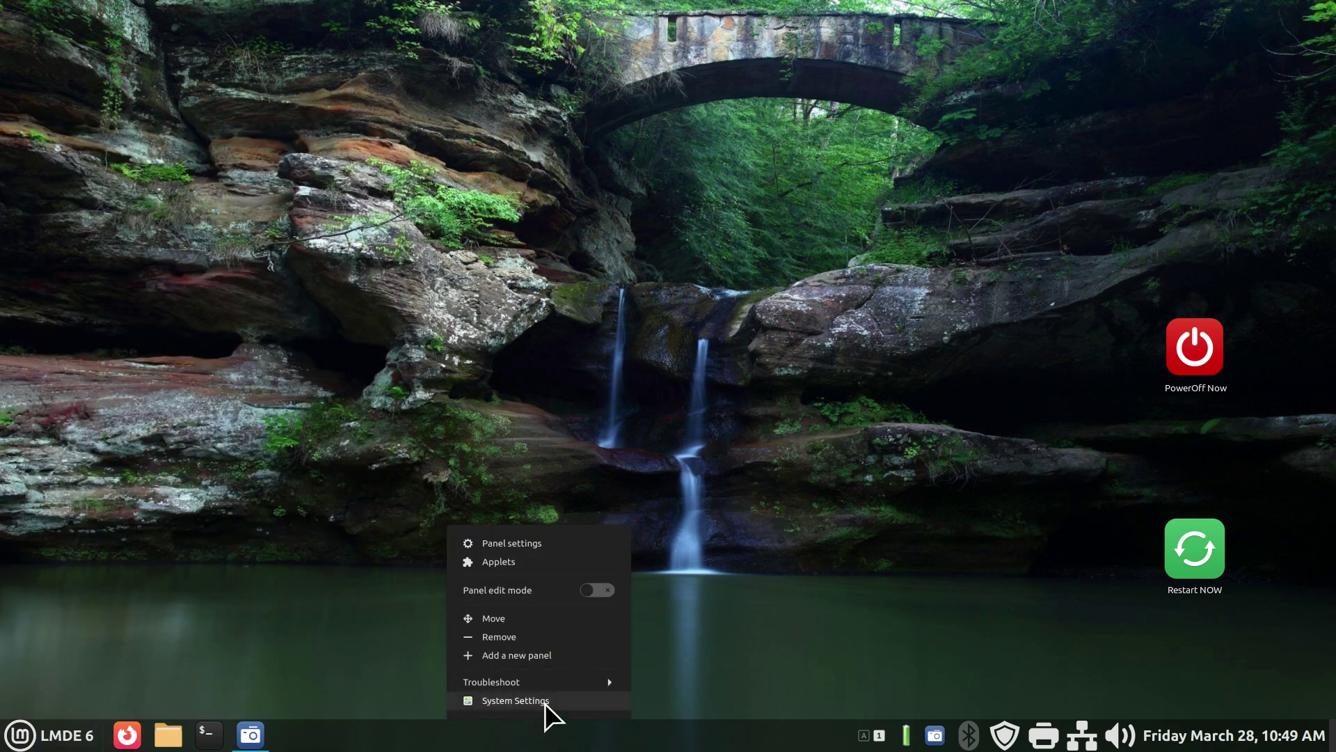
pyautogui.click(545, 701)
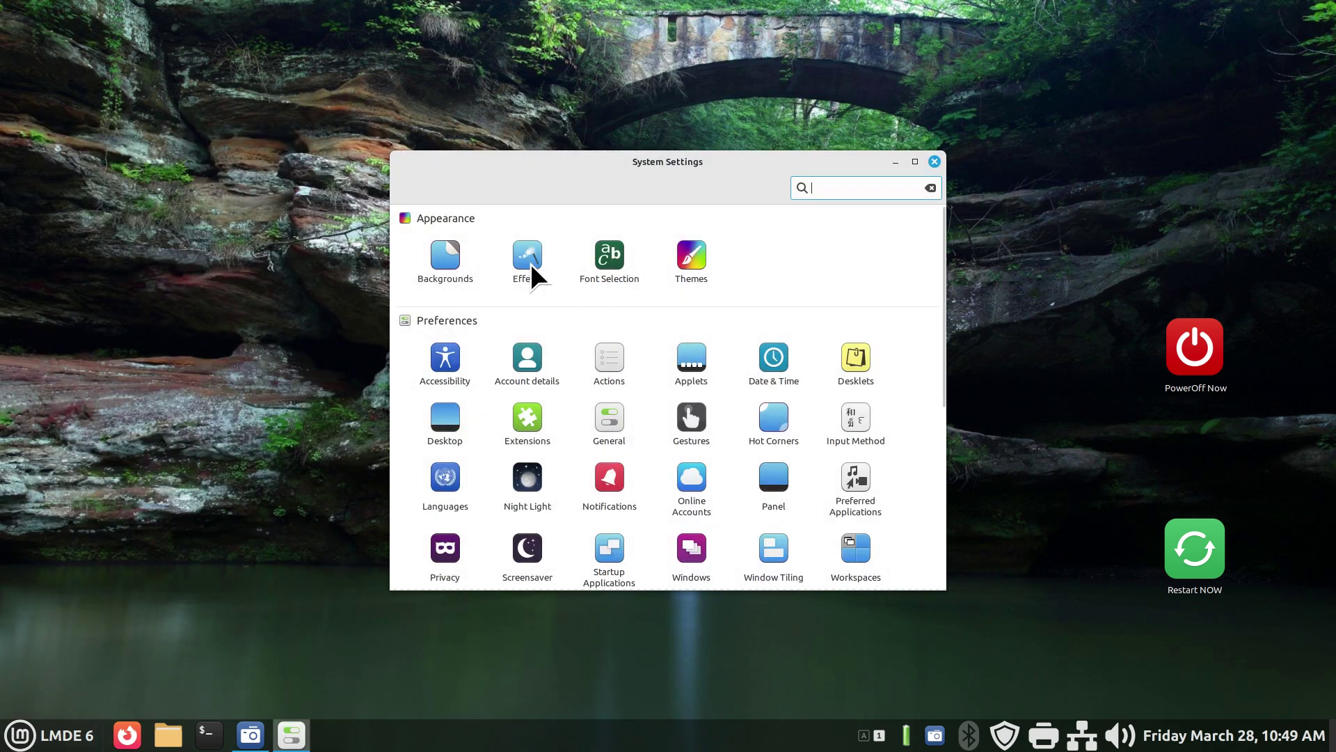
pyautogui.click(531, 264)
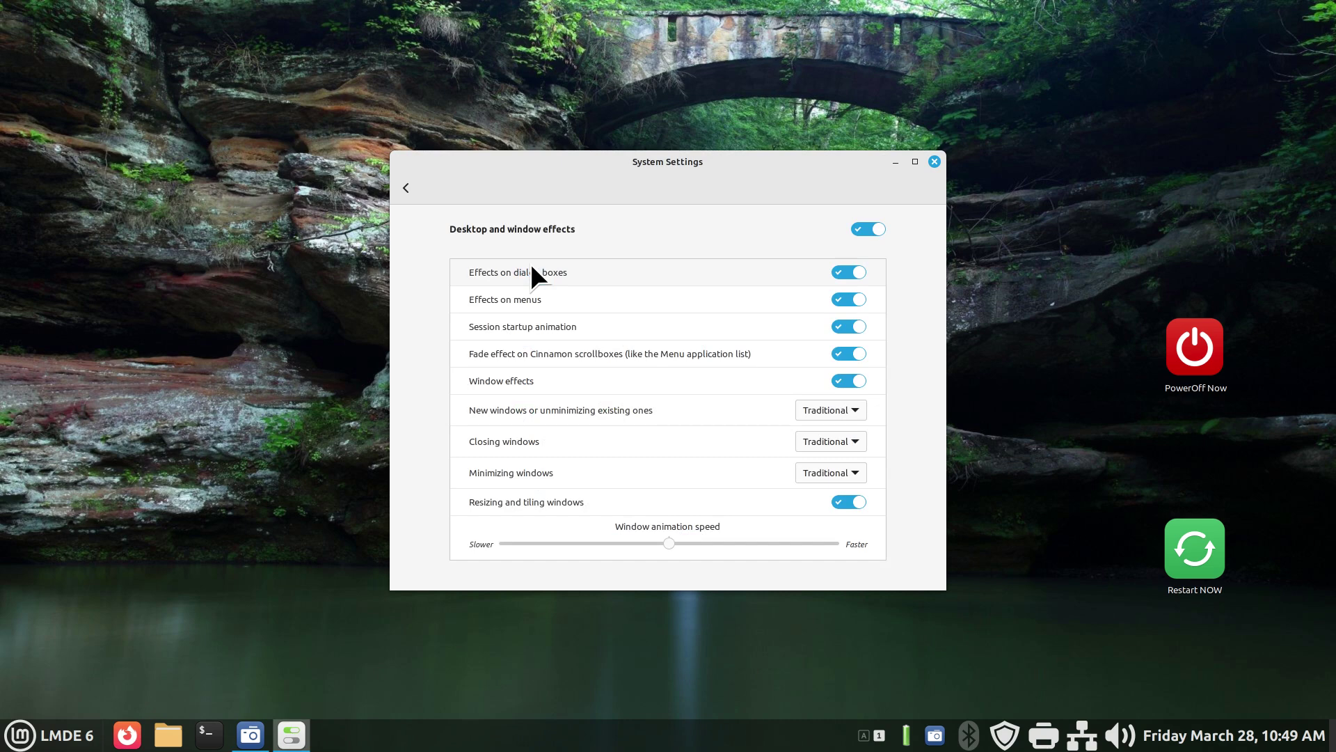
# Leave desktop and window effects switched off, then close System Settings.
pyautogui.click(862, 228)
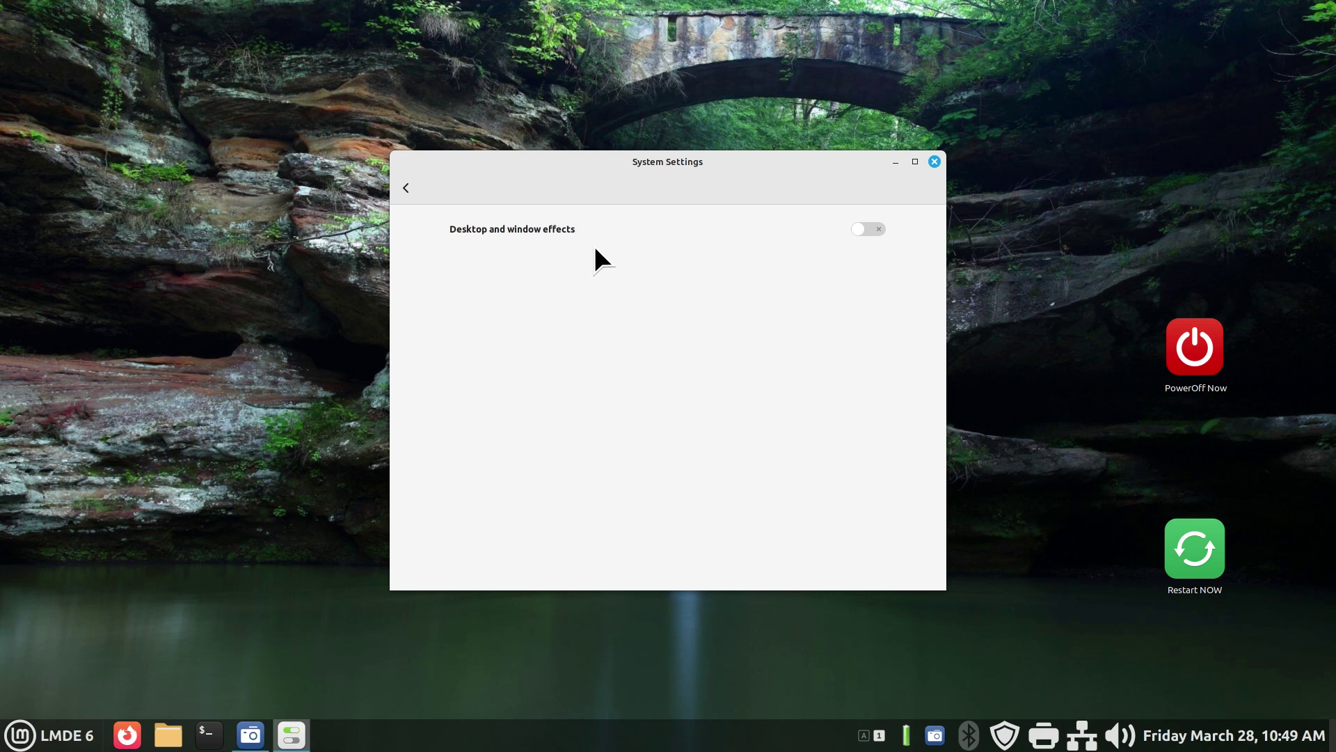
pyautogui.click(877, 226)
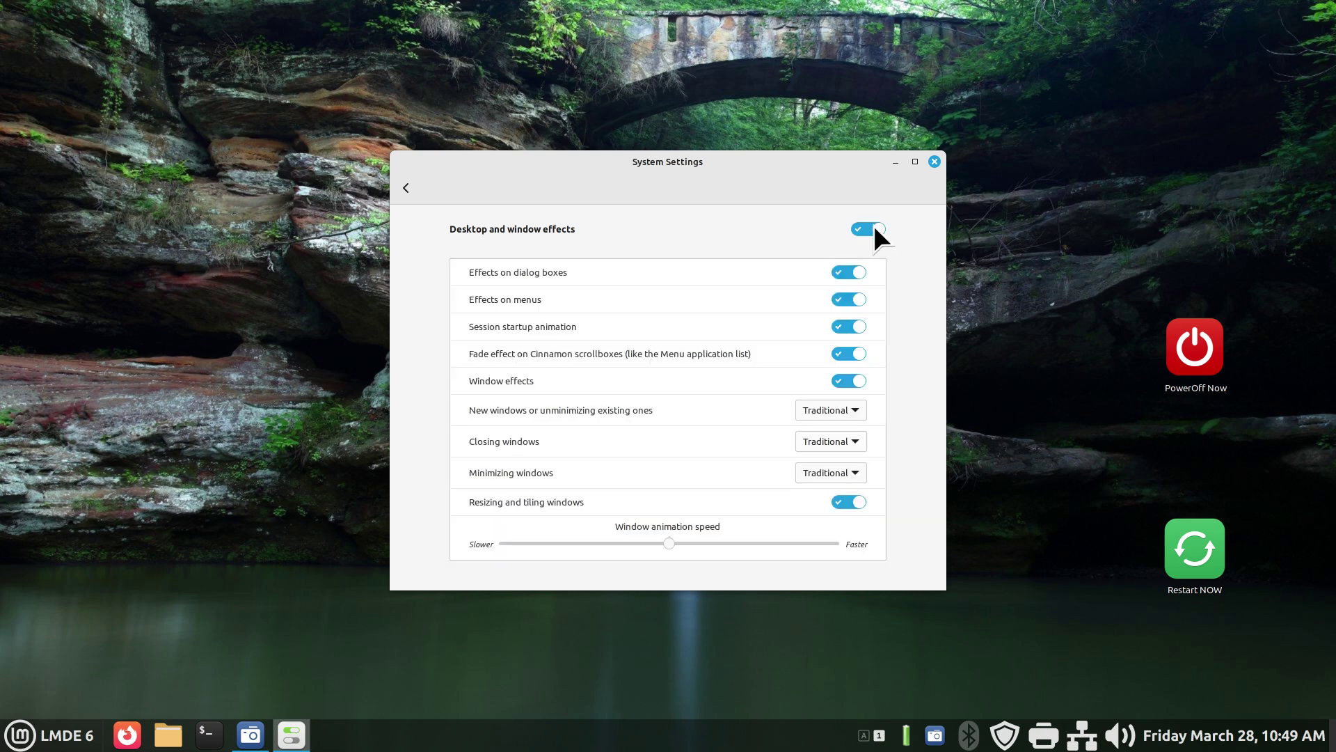
pyautogui.click(854, 271)
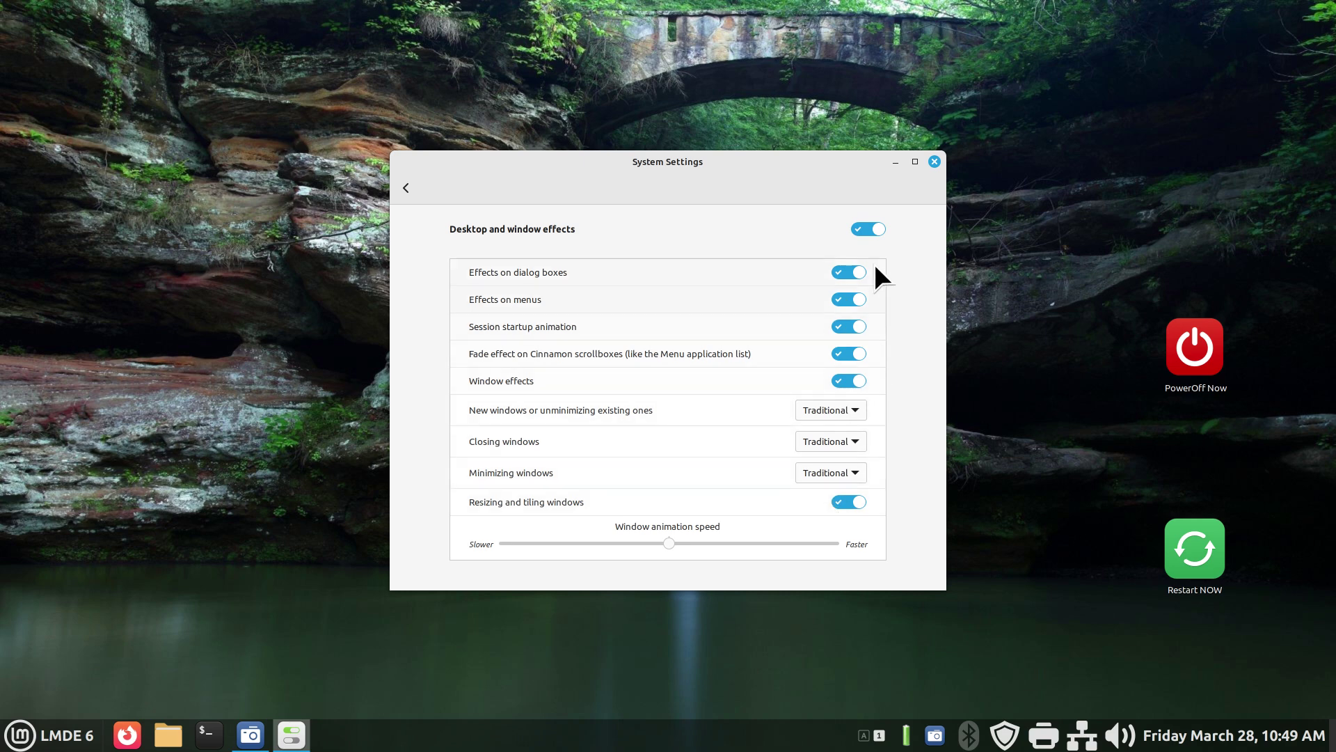
pyautogui.click(863, 230)
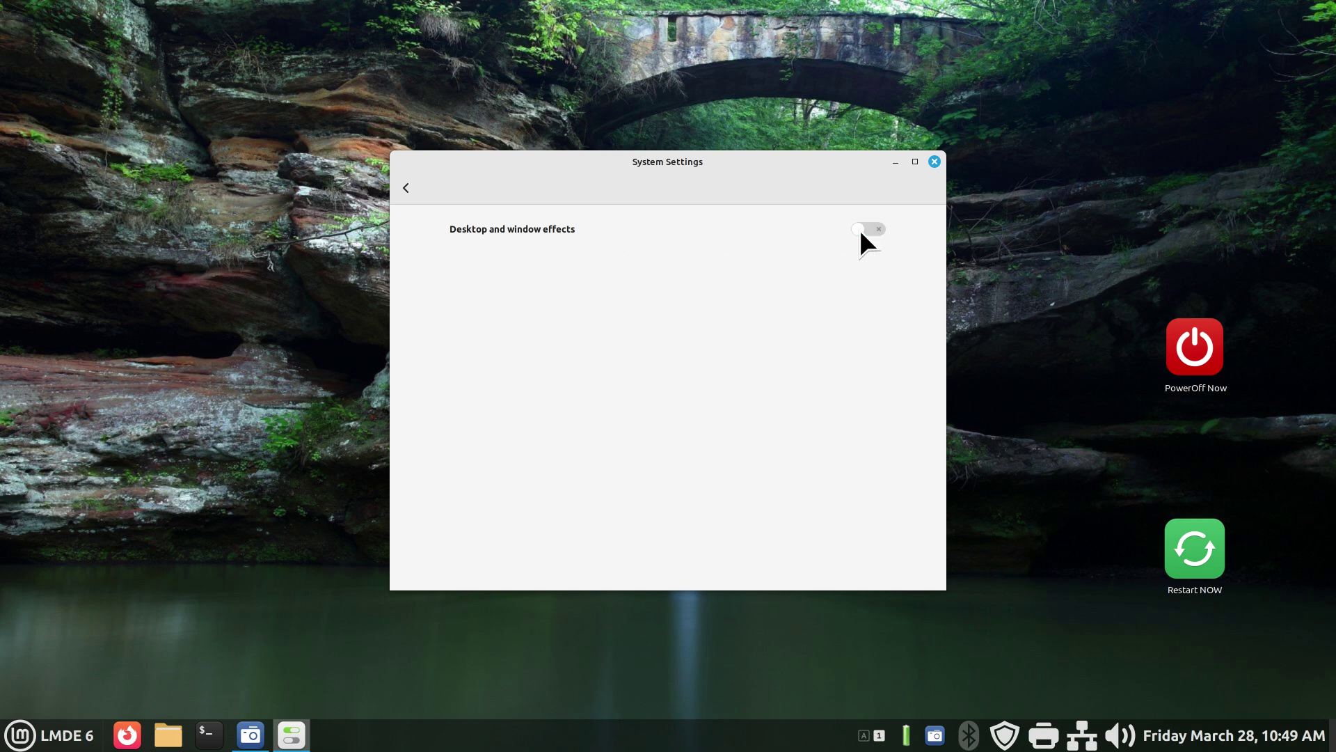
pyautogui.click(935, 162)
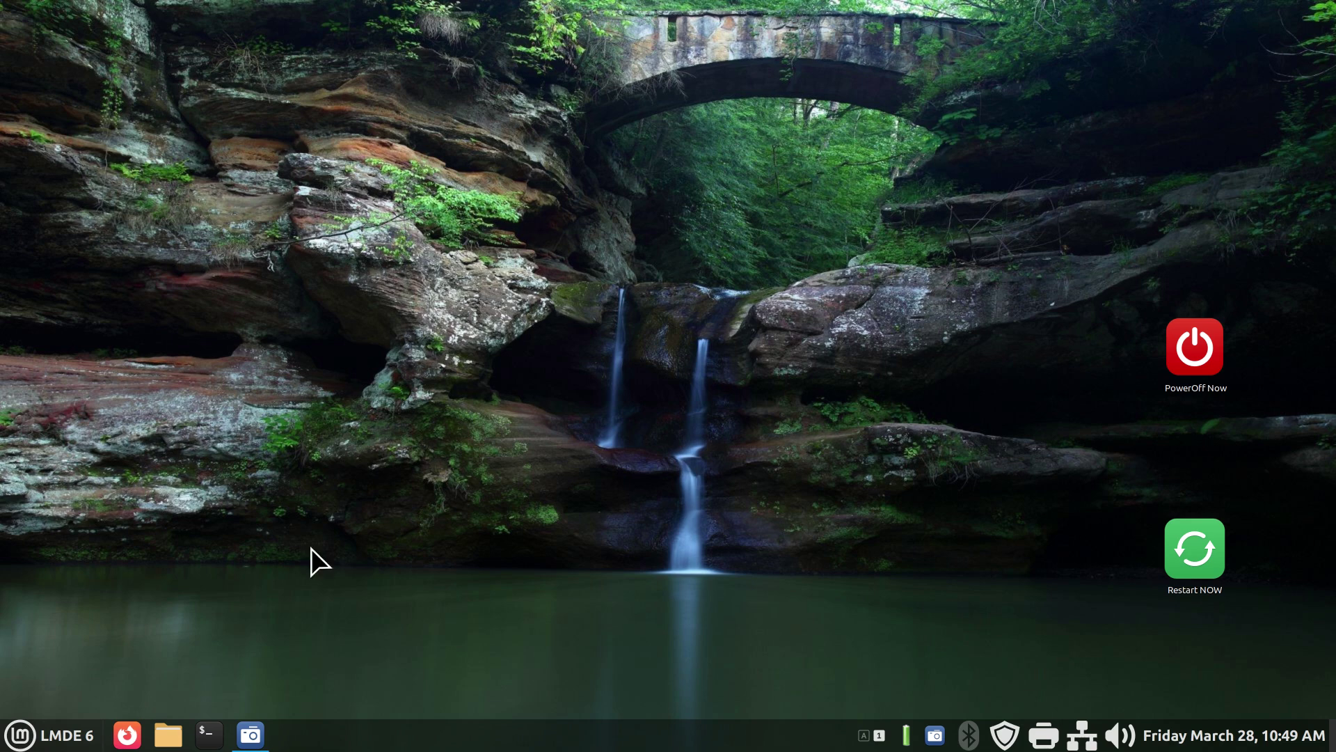
pyautogui.click(19, 742)
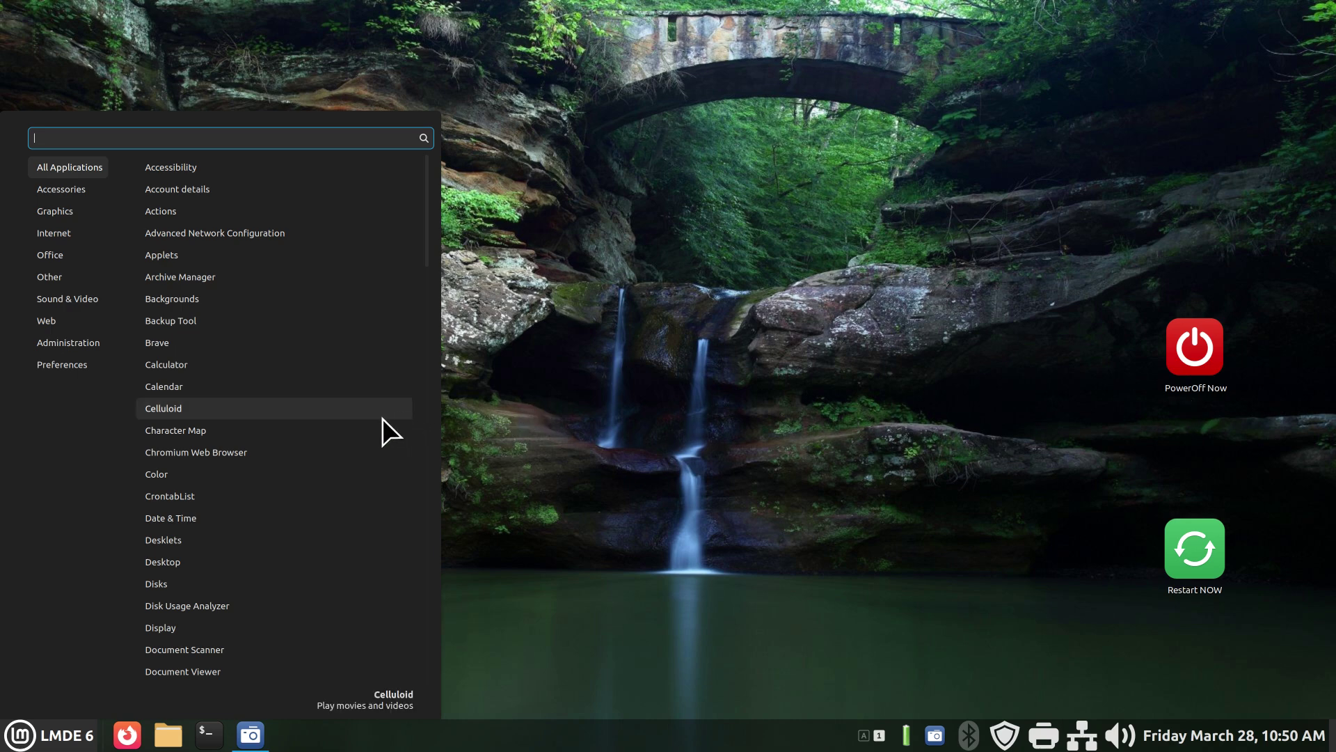
pyautogui.write('pow')
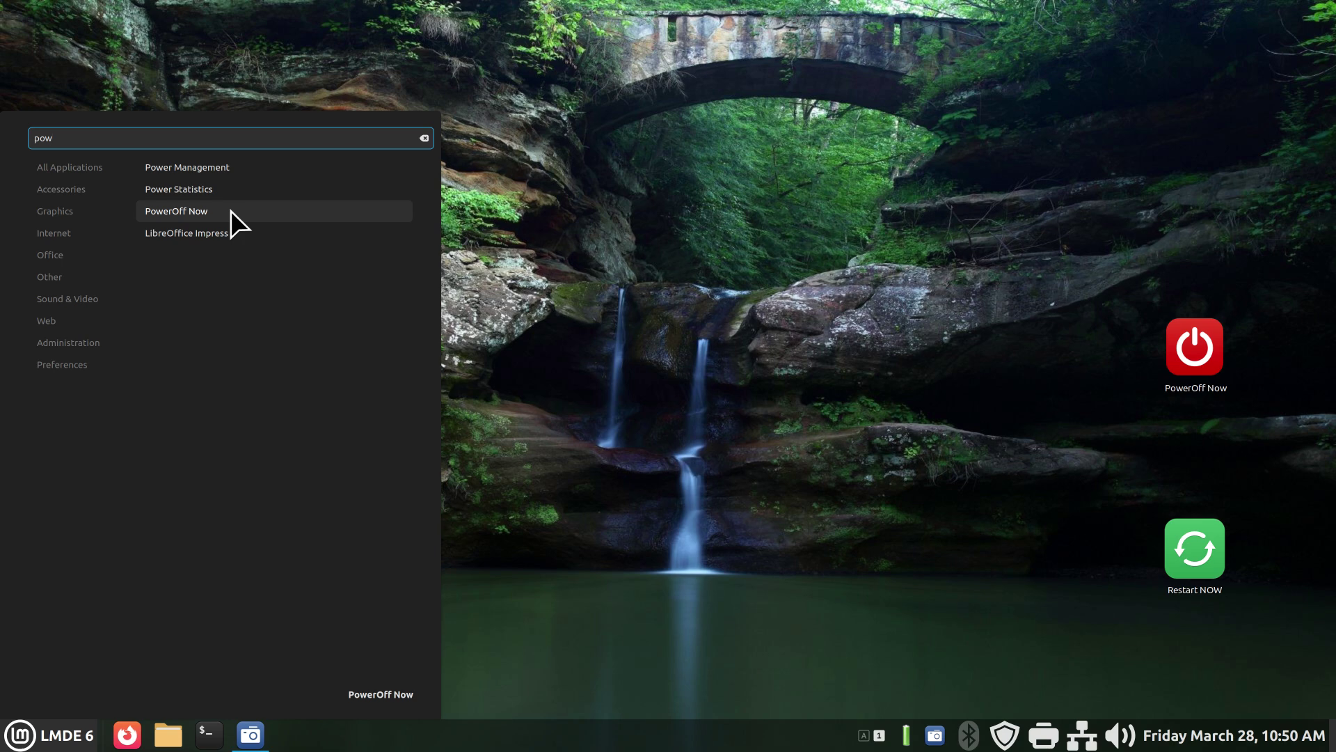
pyautogui.click(425, 138)
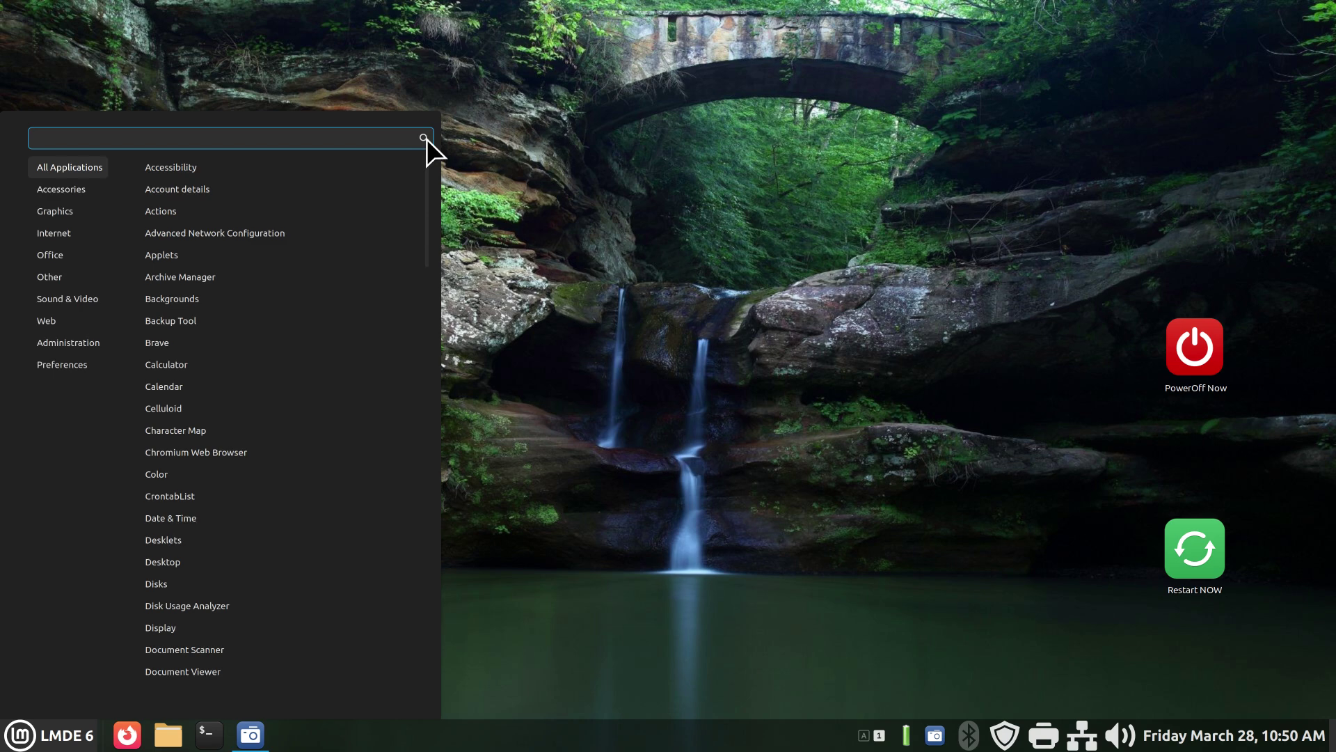
pyautogui.write('re')
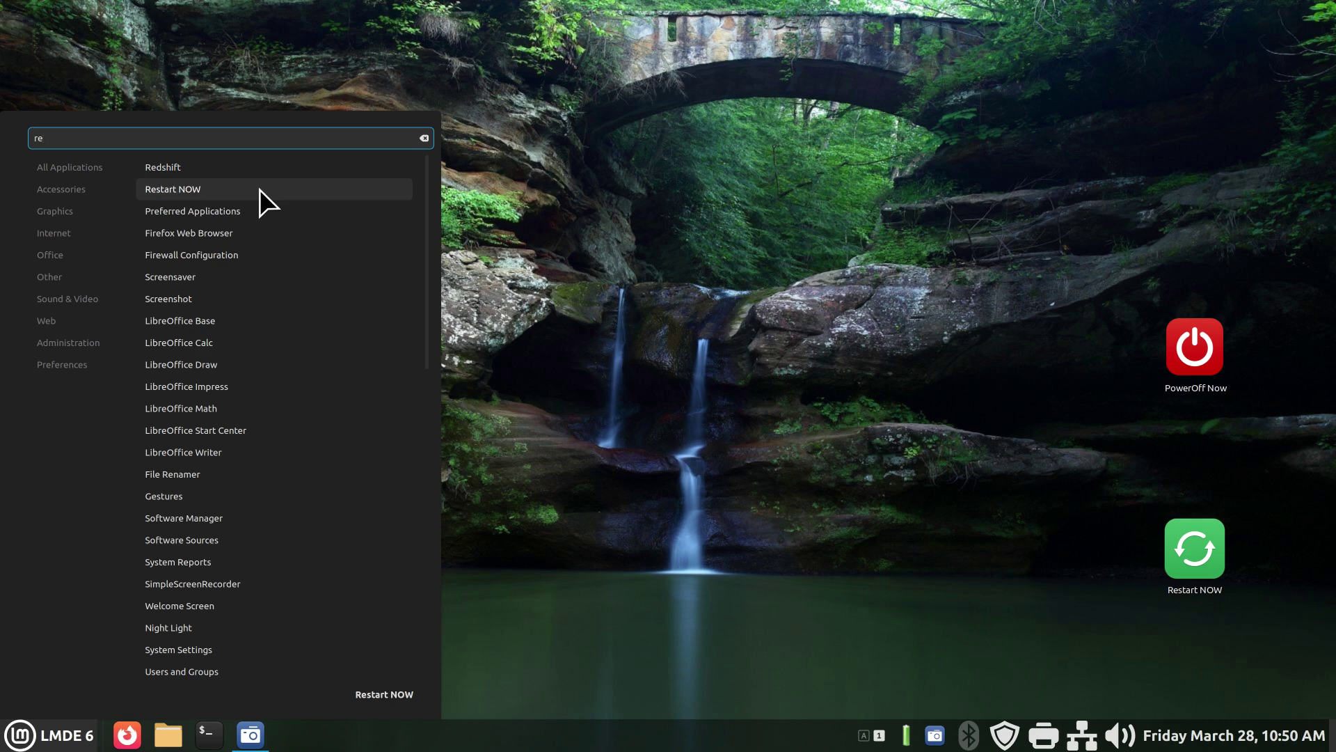
pyautogui.click(636, 242)
pyautogui.click(43, 735)
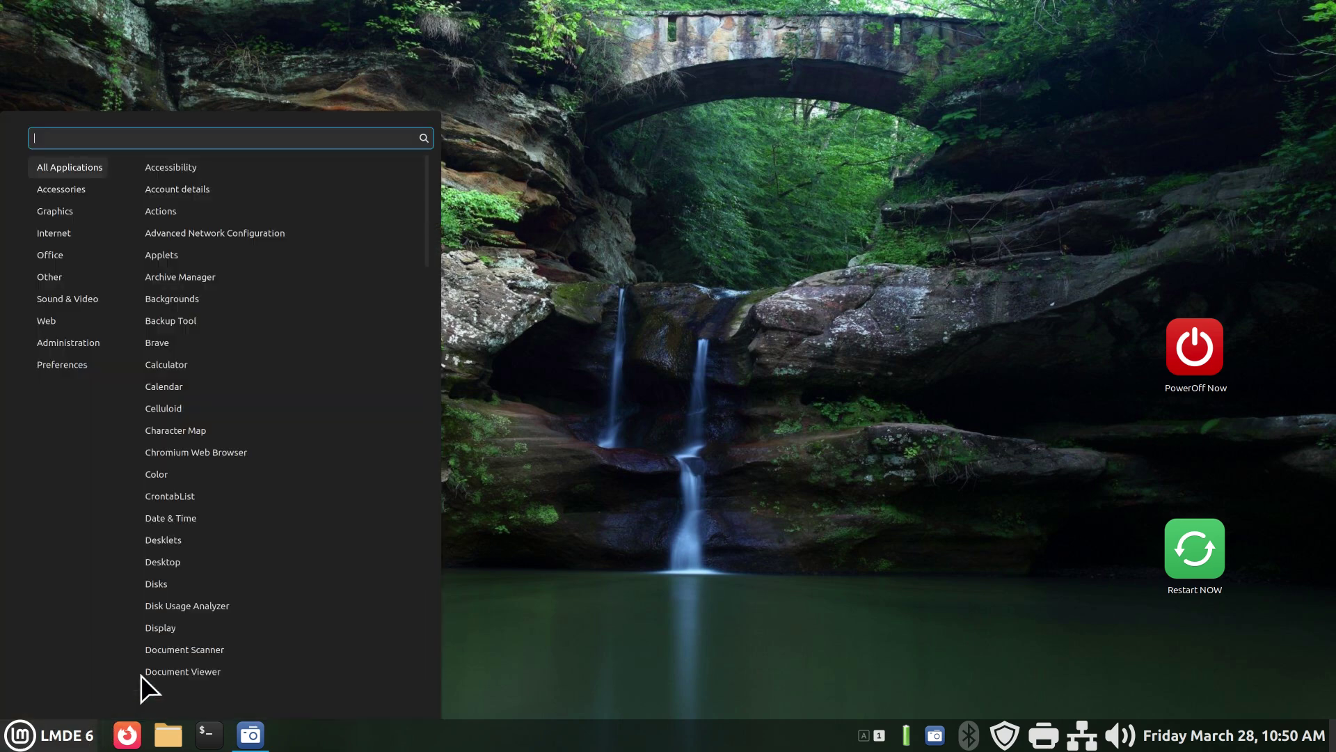
pyautogui.click(56, 211)
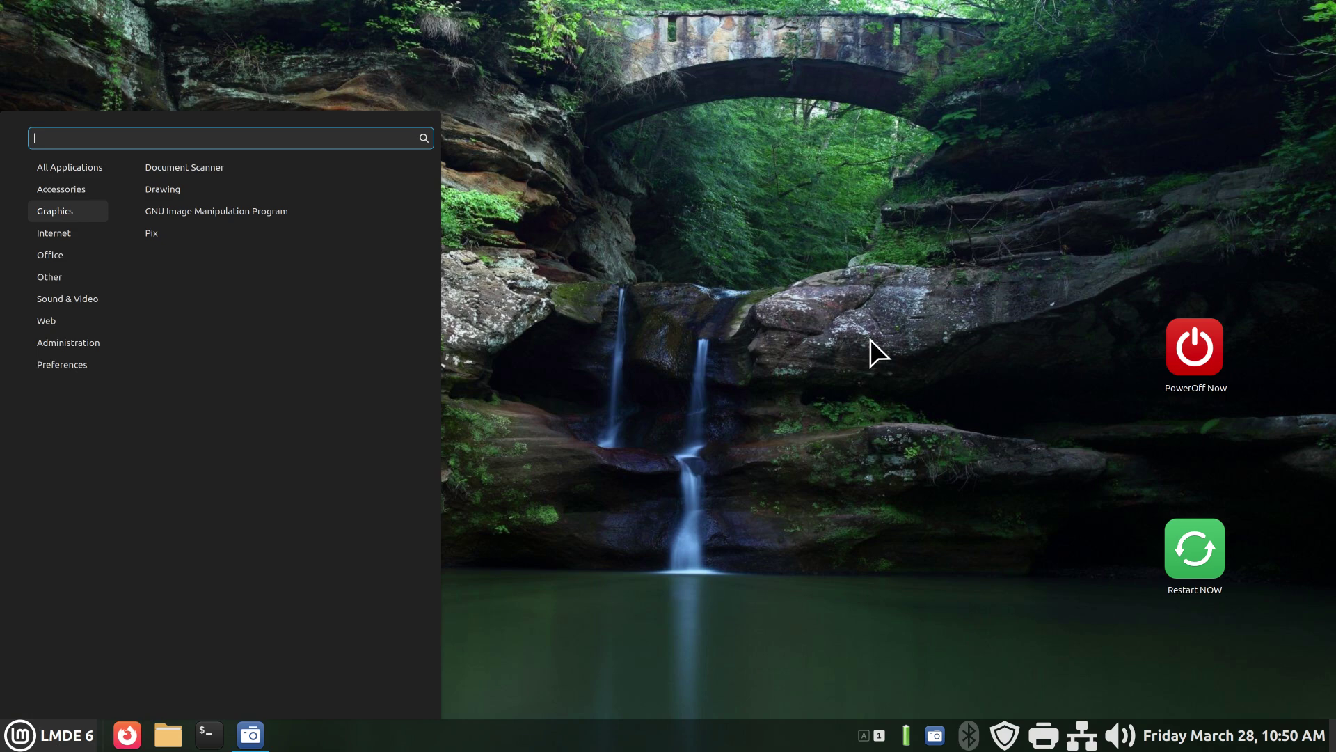
pyautogui.click(841, 355)
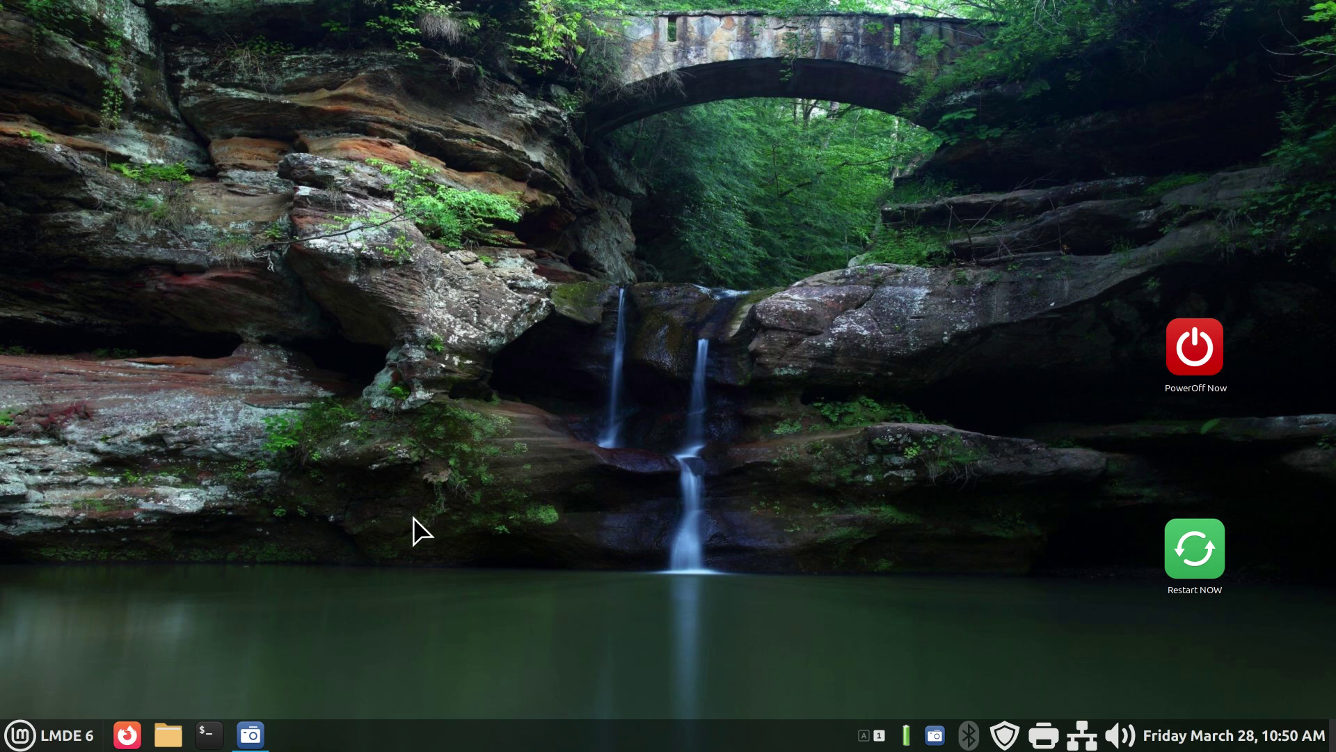
# Open the Menu applet's configuration from the menu button's context menu.
pyautogui.click(21, 738)
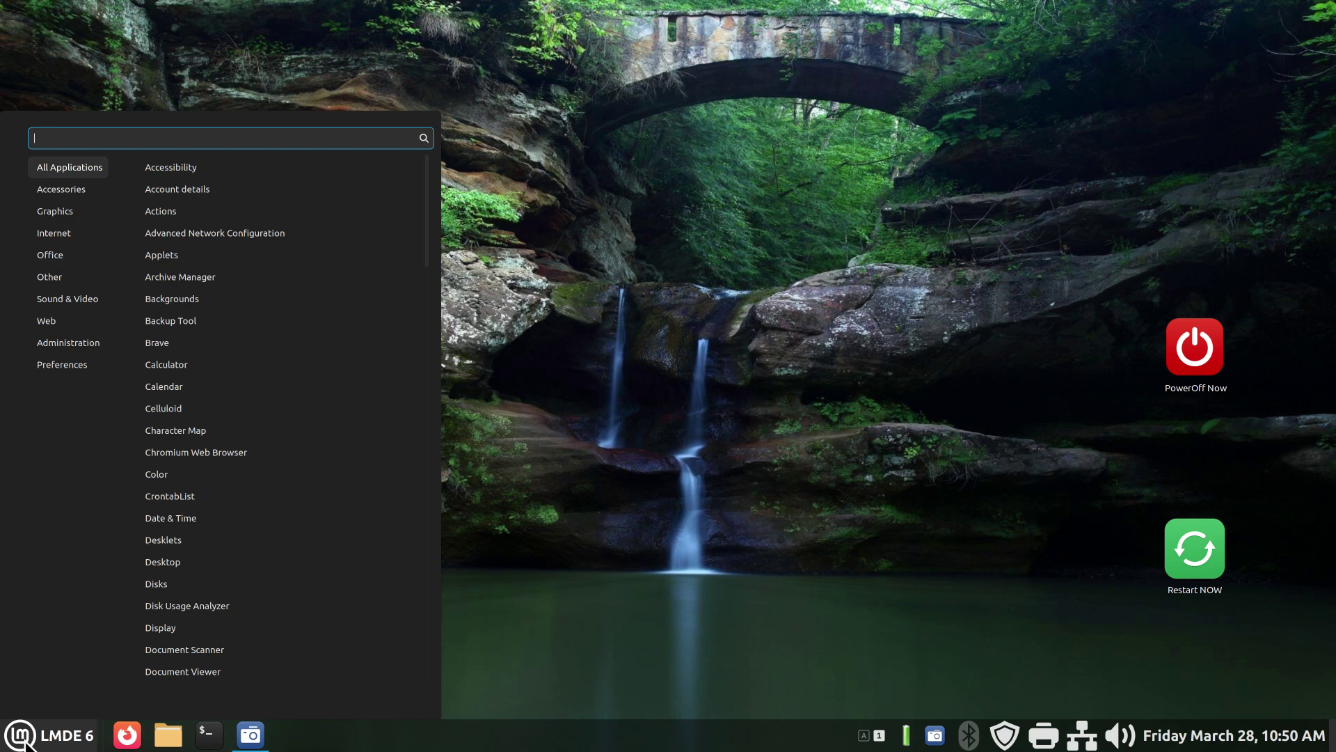
pyautogui.click(636, 442)
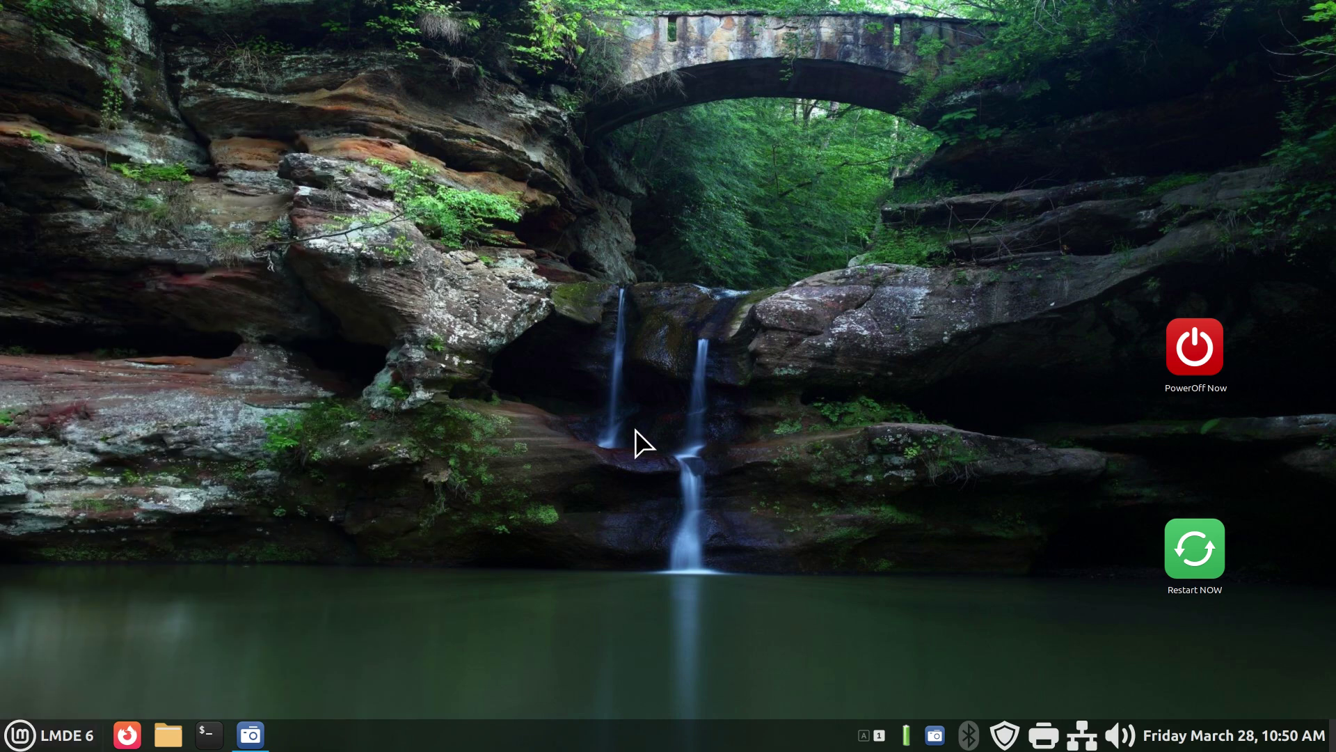
pyautogui.rightClick(26, 739)
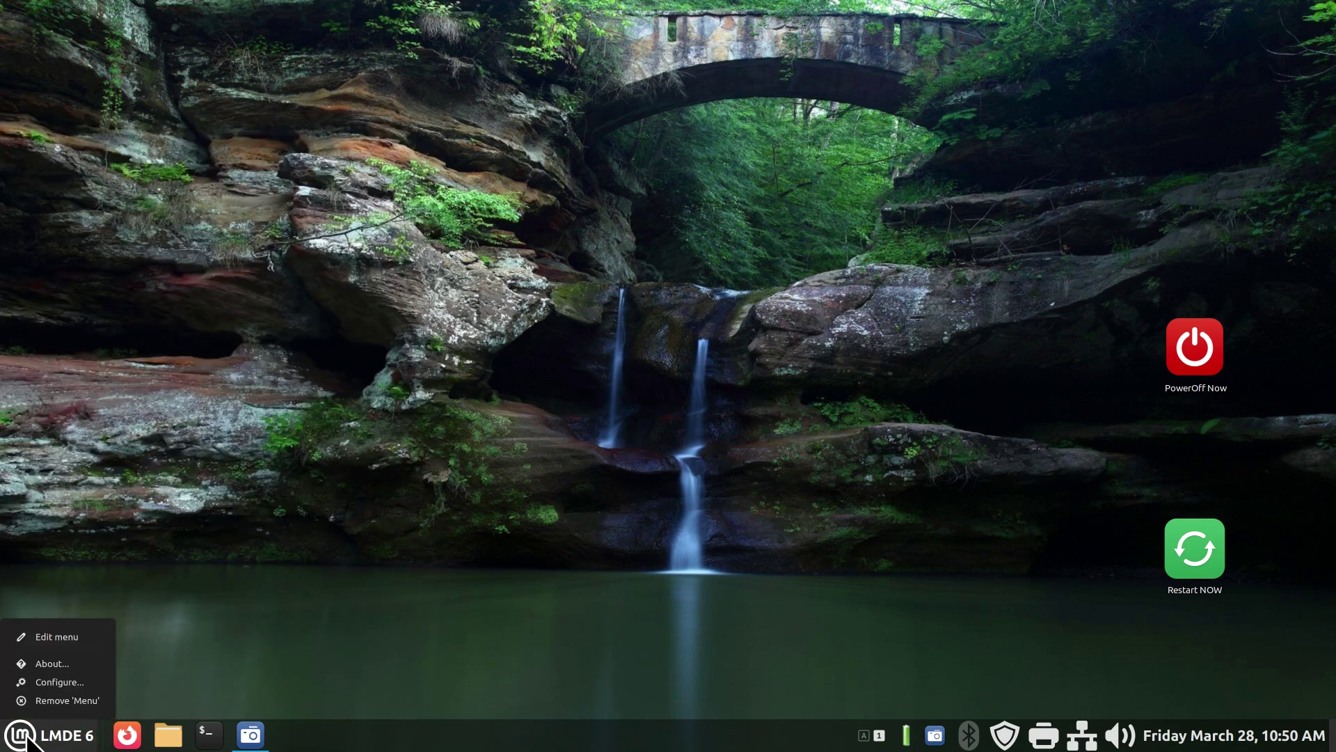
pyautogui.click(55, 681)
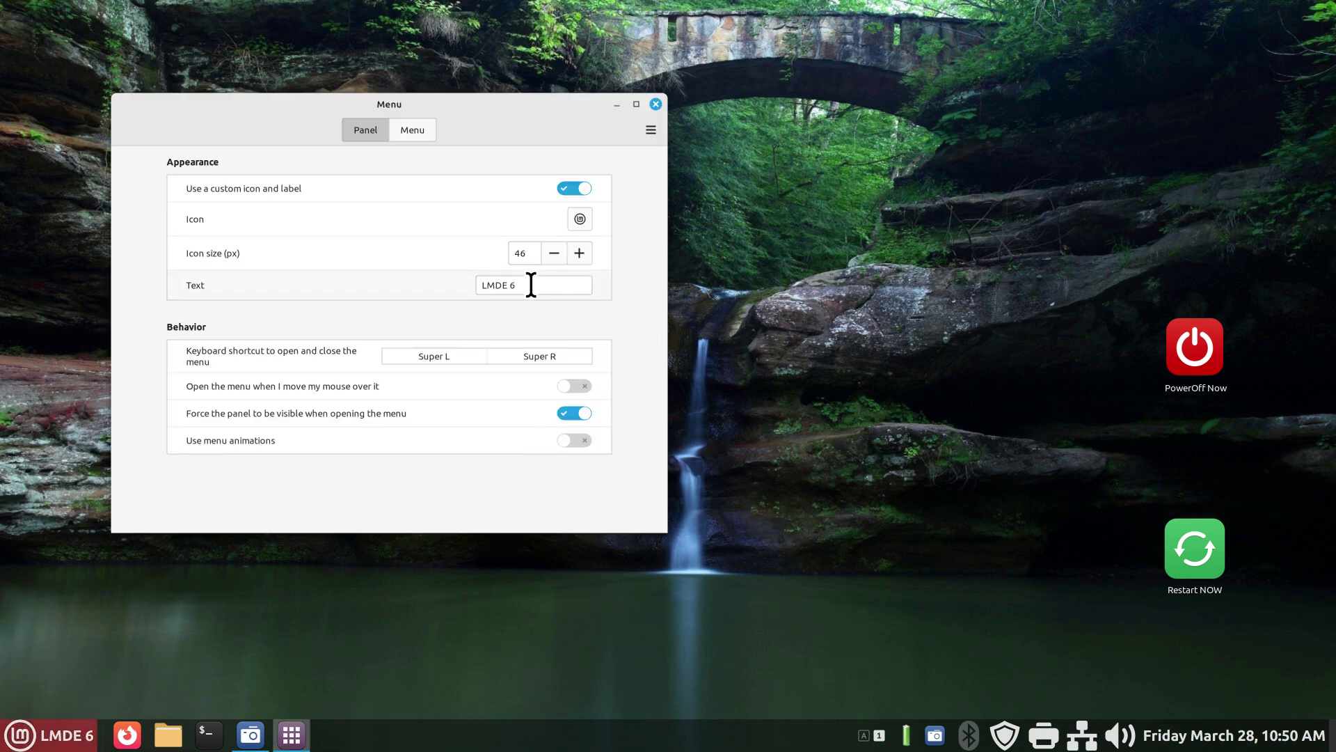
# Turn the custom icon and label back on, keeping label LMDE 6 and the icon unchanged.
pyautogui.click(567, 190)
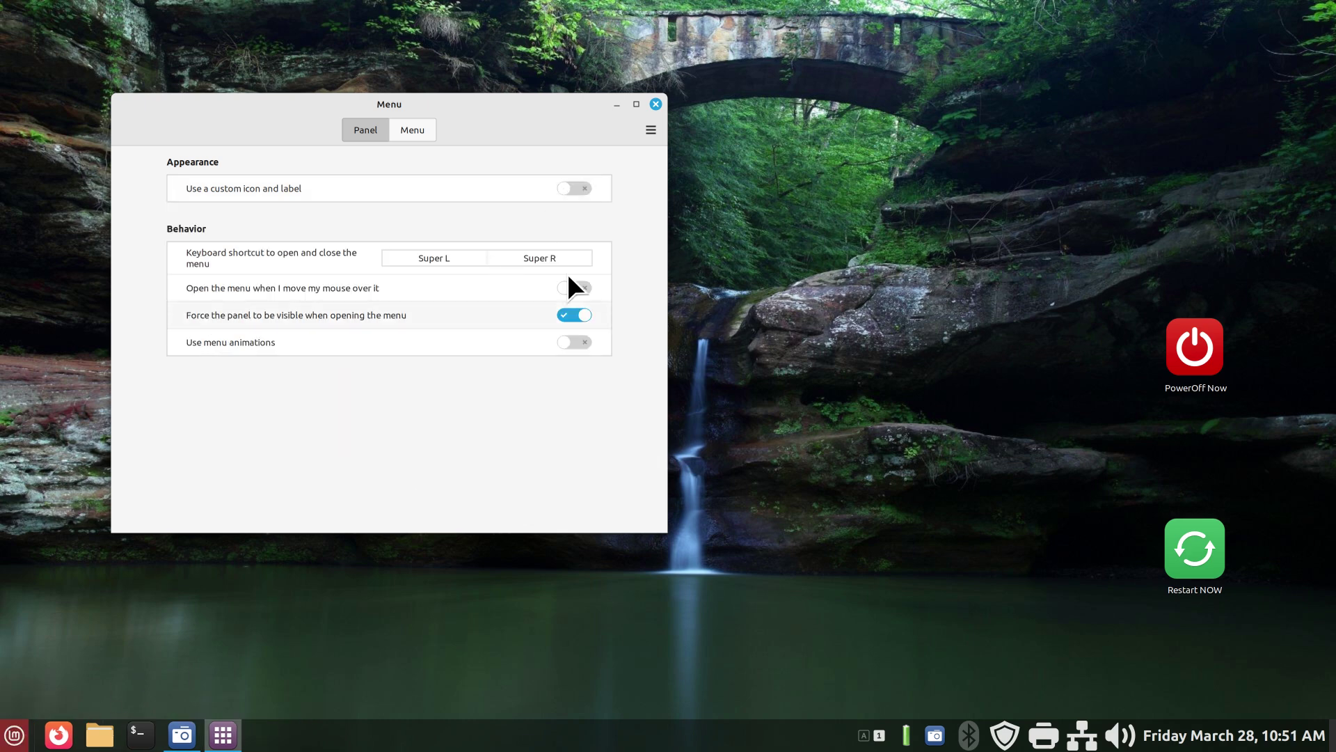
pyautogui.click(578, 188)
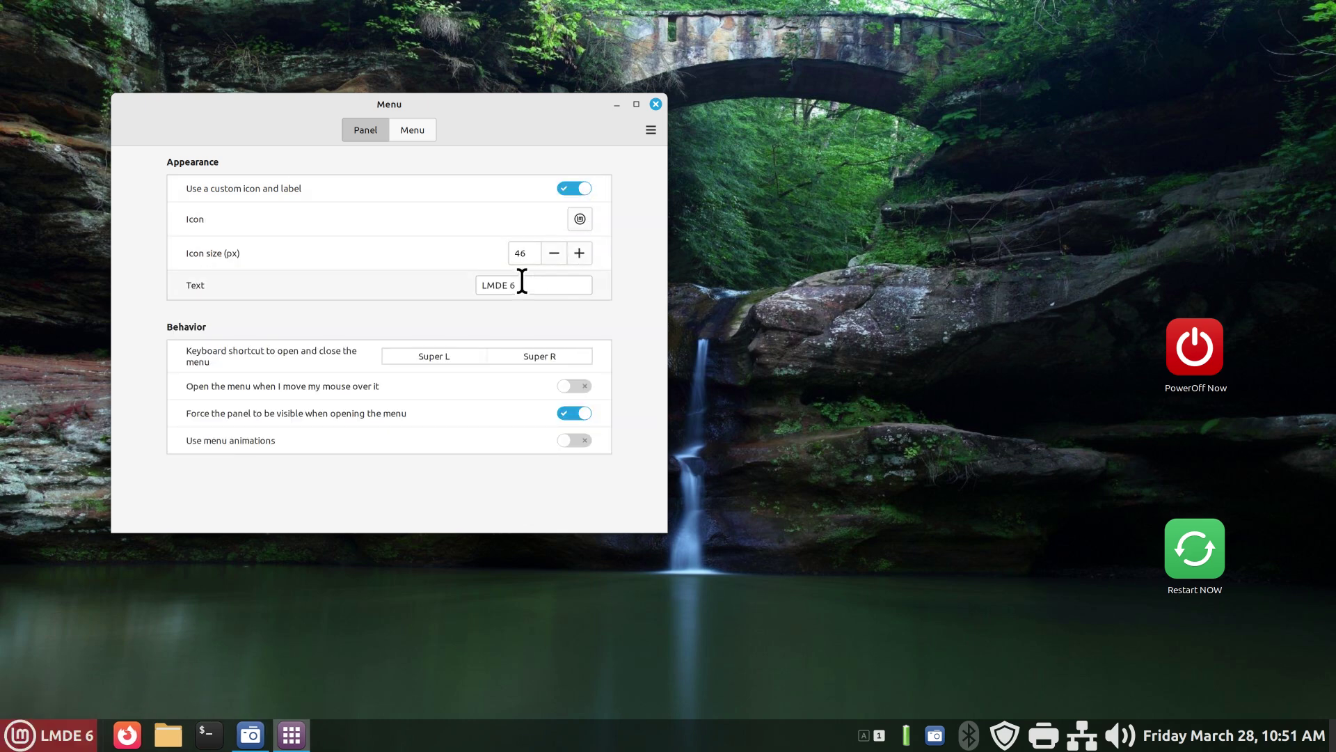
pyautogui.moveTo(522, 284); pyautogui.dragTo(465, 286)
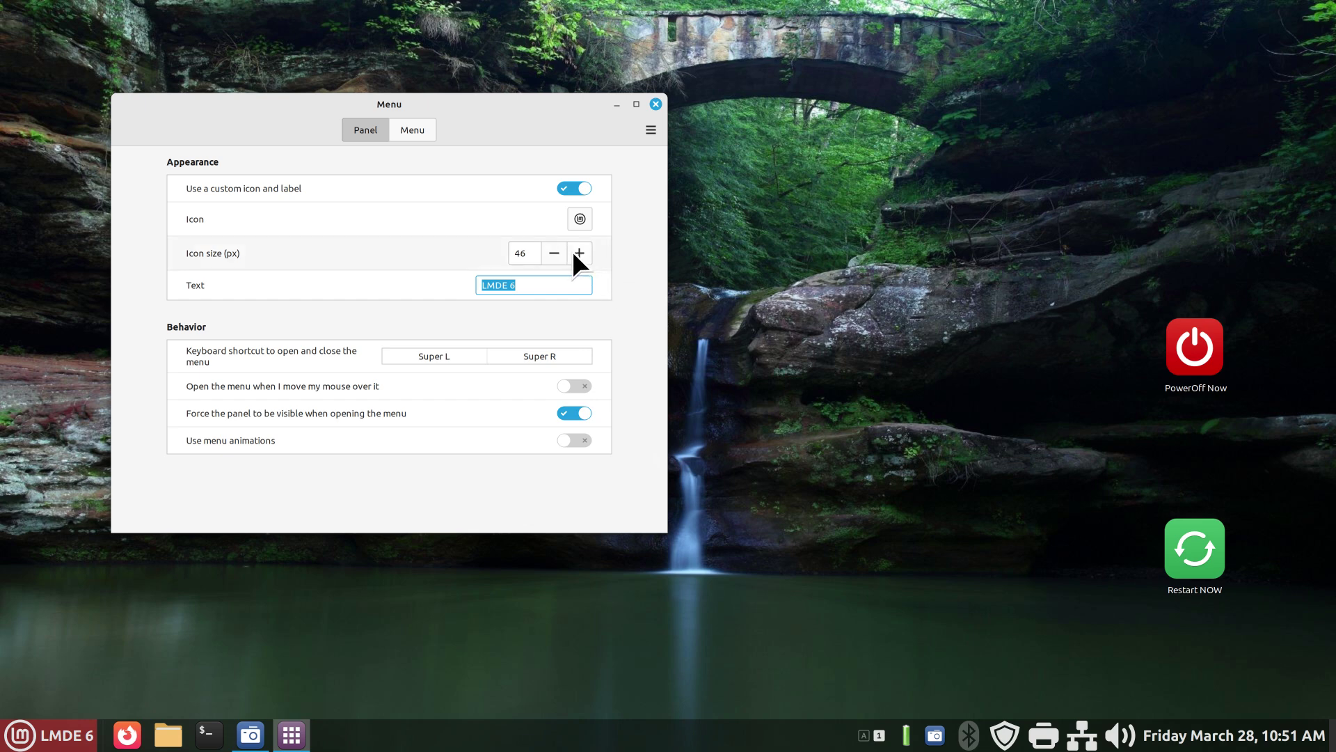
pyautogui.click(583, 217)
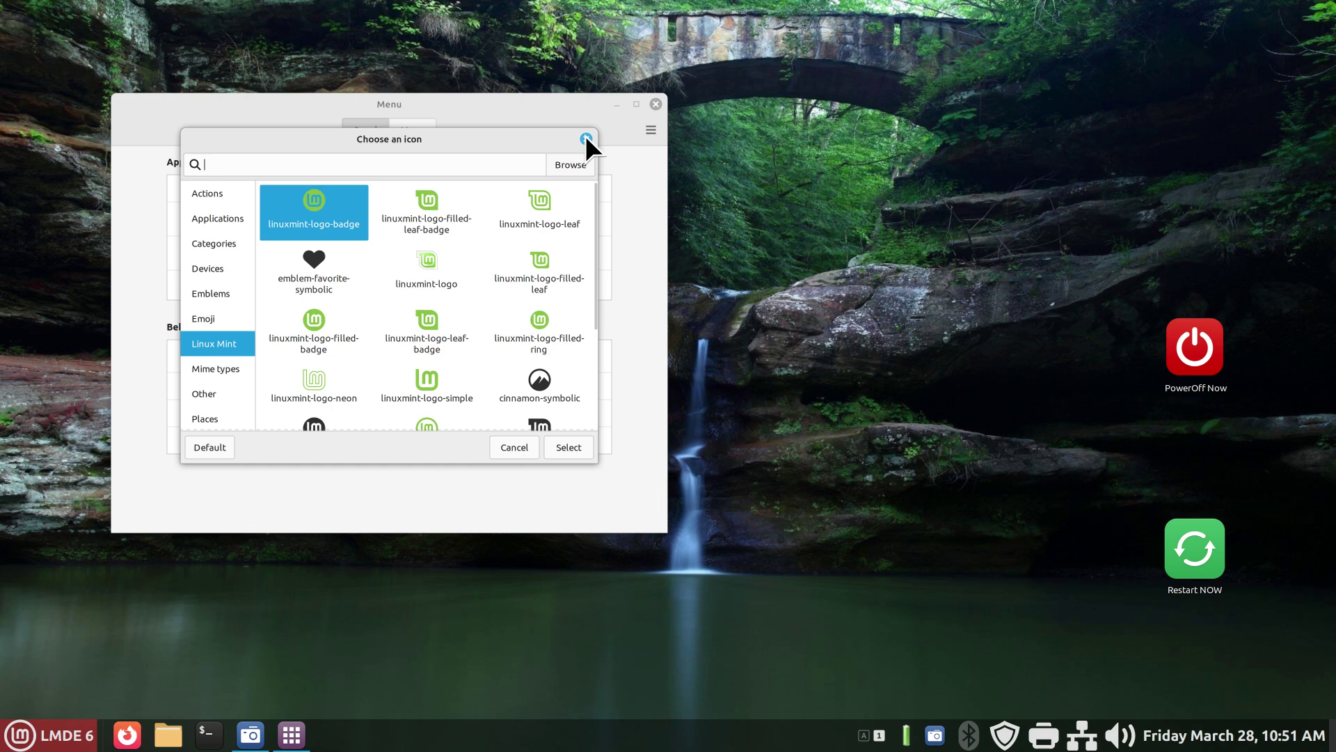
pyautogui.click(586, 138)
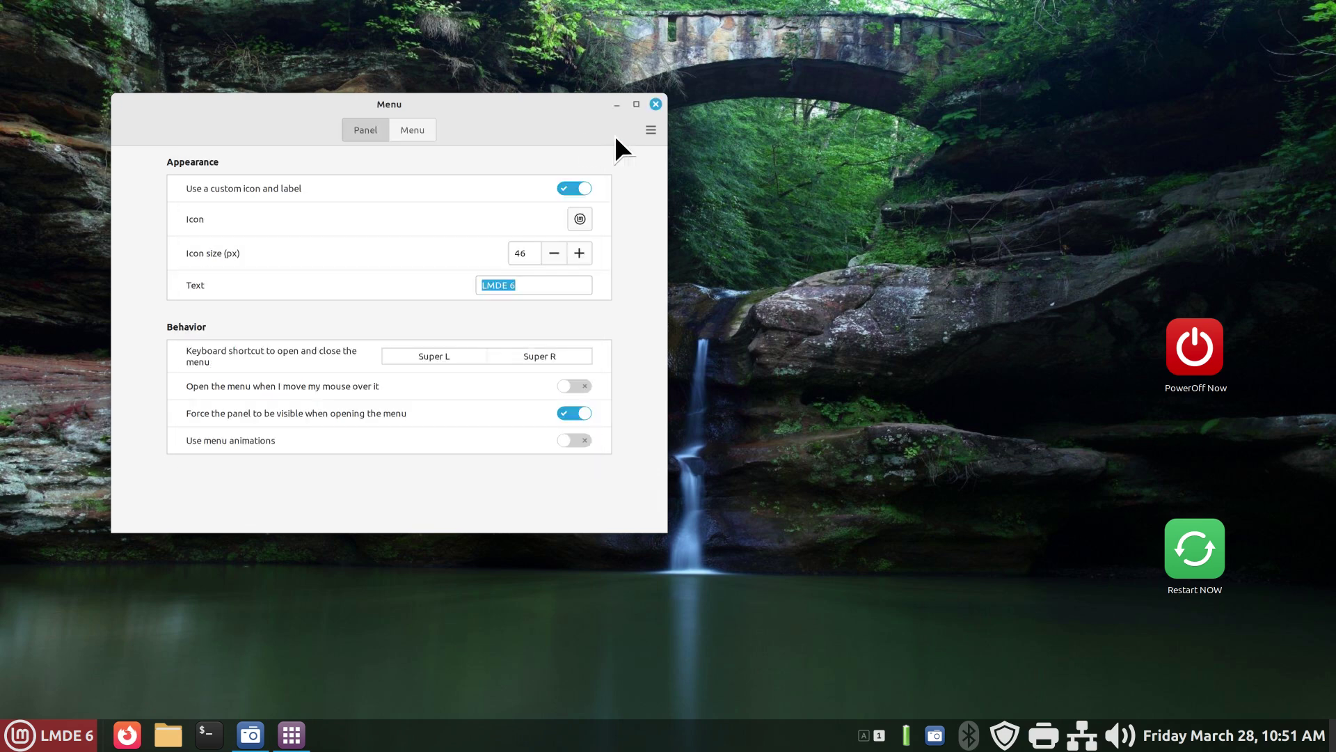
# Switch to the Menu tab, move the settings right, and preview the menu by launching Calculator.
pyautogui.click(410, 129)
pyautogui.moveTo(489, 99); pyautogui.dragTo(928, 119)
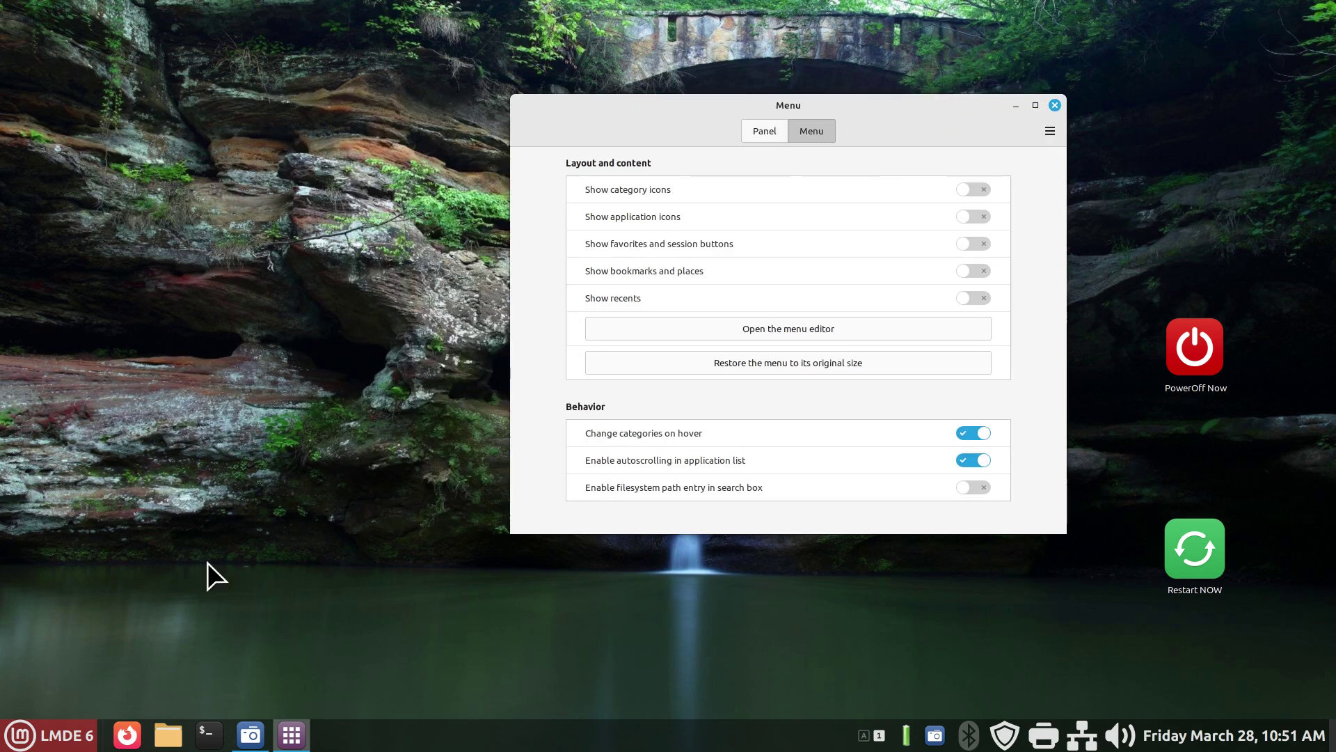
pyautogui.click(26, 743)
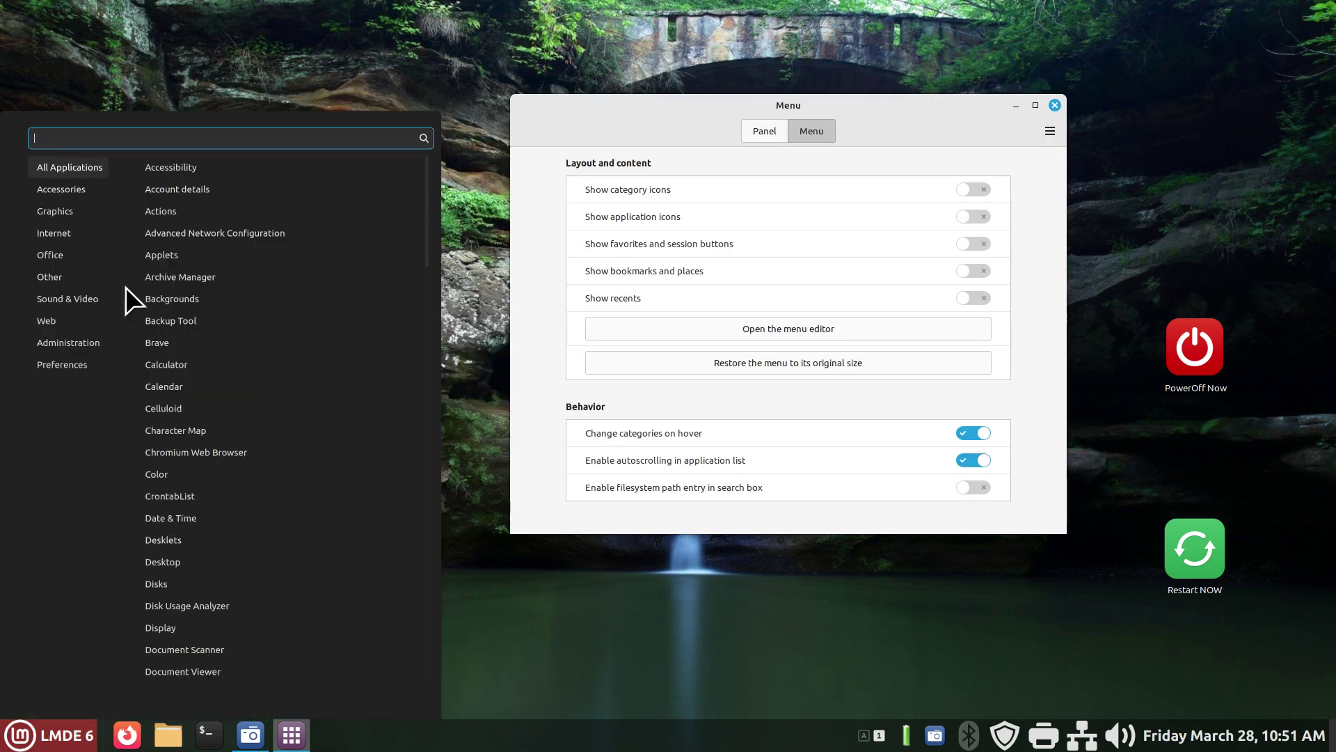
pyautogui.moveTo(69, 189)
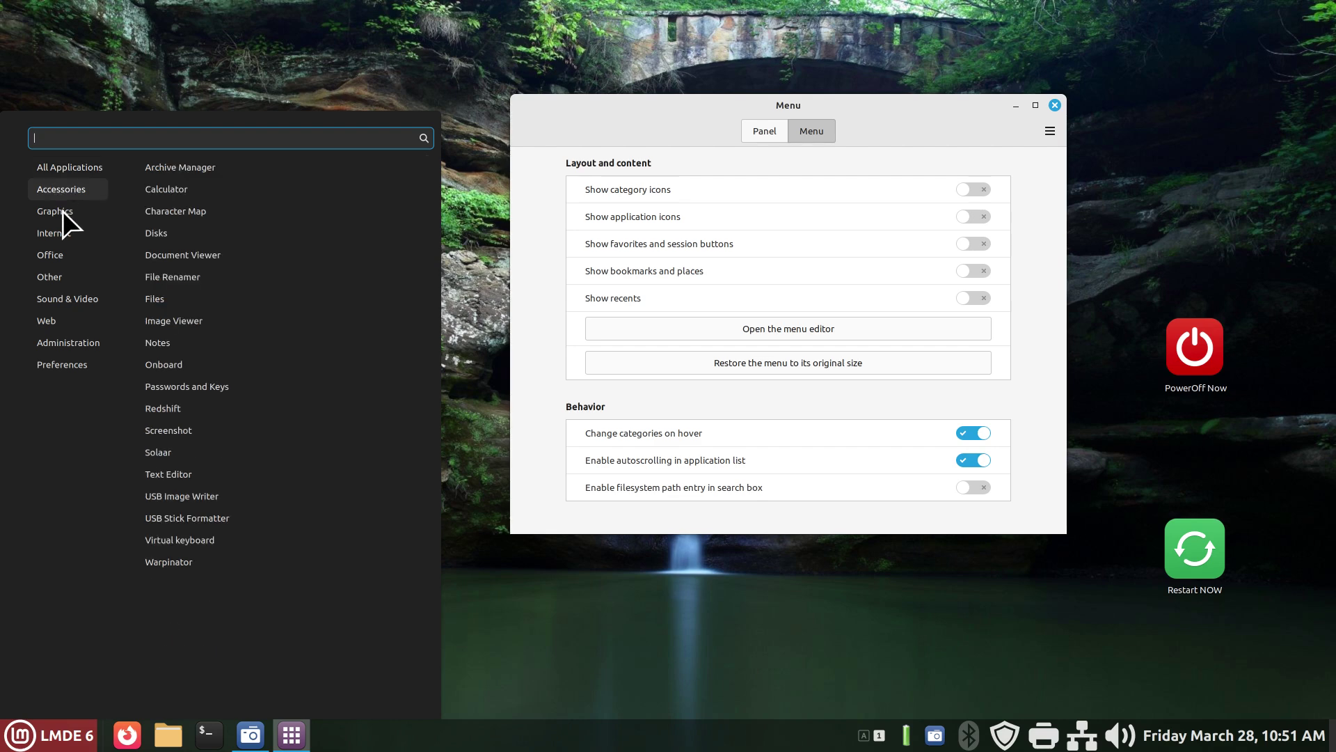
pyautogui.click(192, 188)
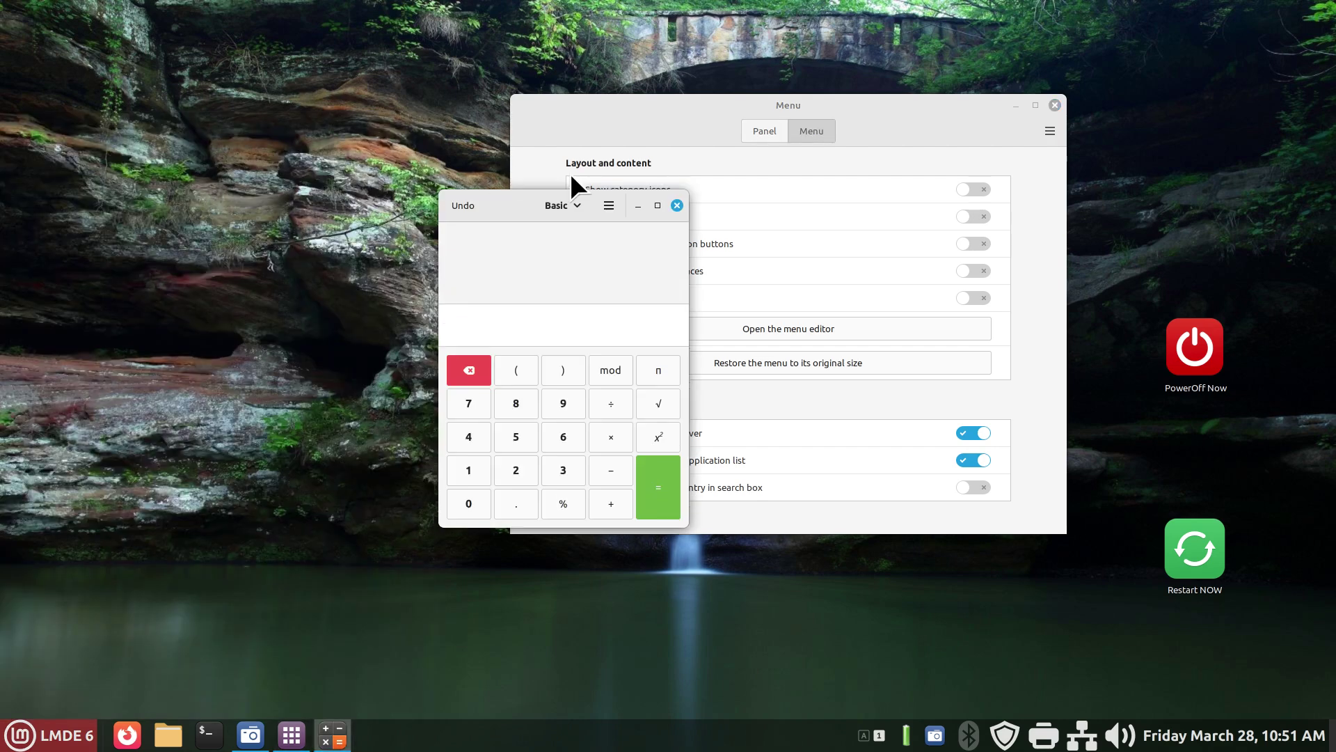
pyautogui.click(678, 205)
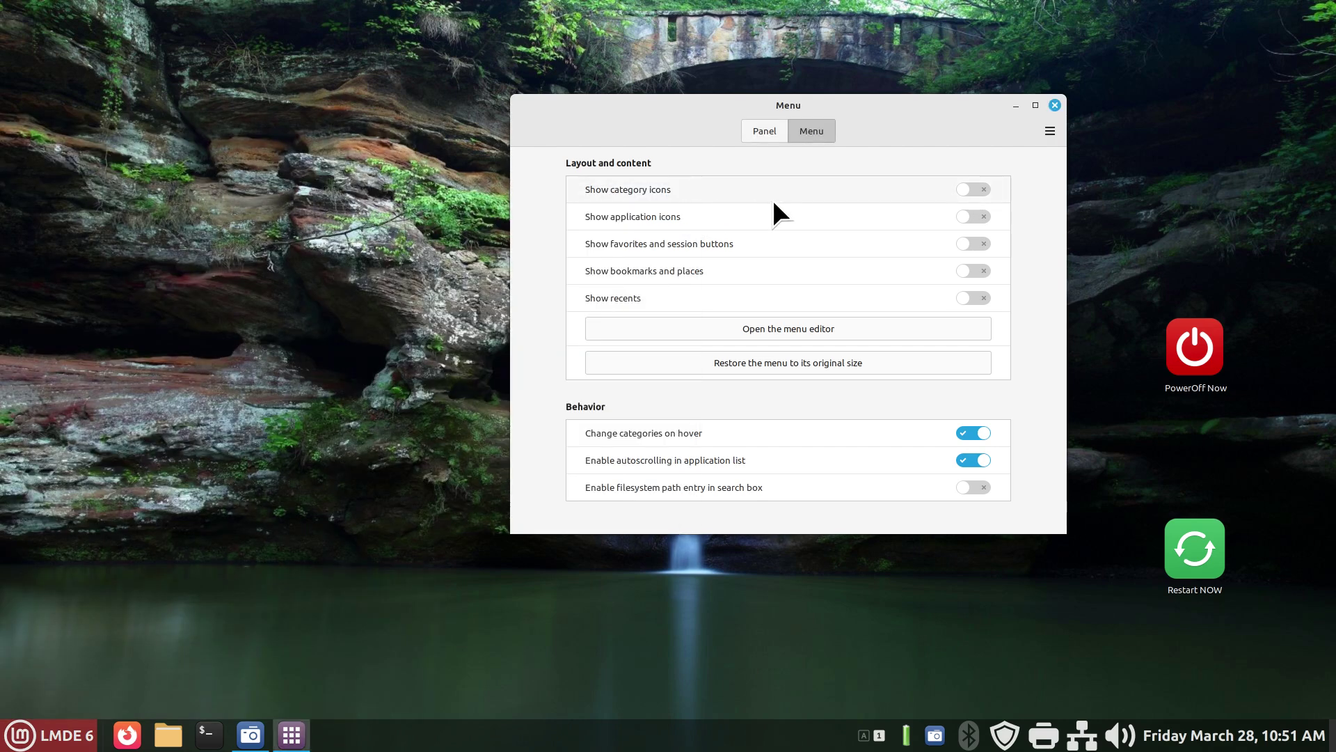
# Show category icons at 42 px and check them in the resized application menu.
pyautogui.click(976, 188)
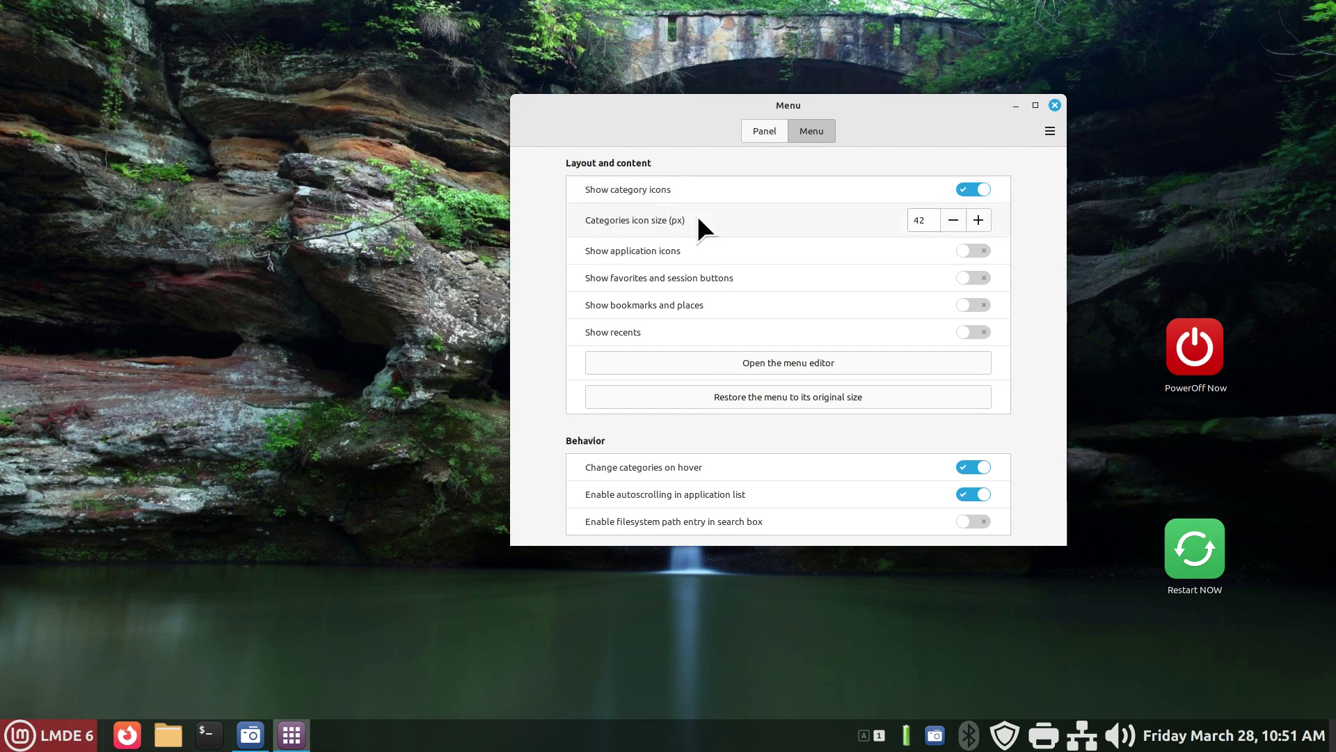
pyautogui.doubleClick(925, 220)
pyautogui.click(68, 734)
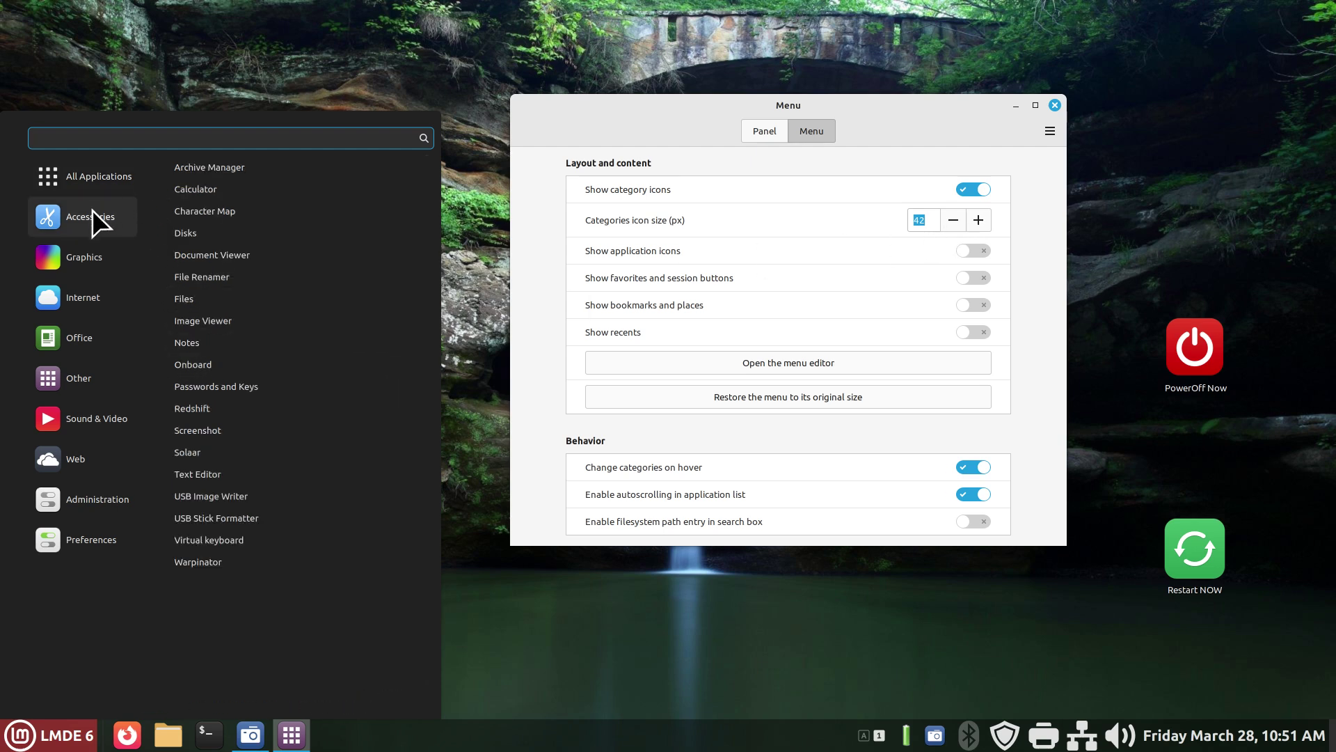
pyautogui.moveTo(83, 539)
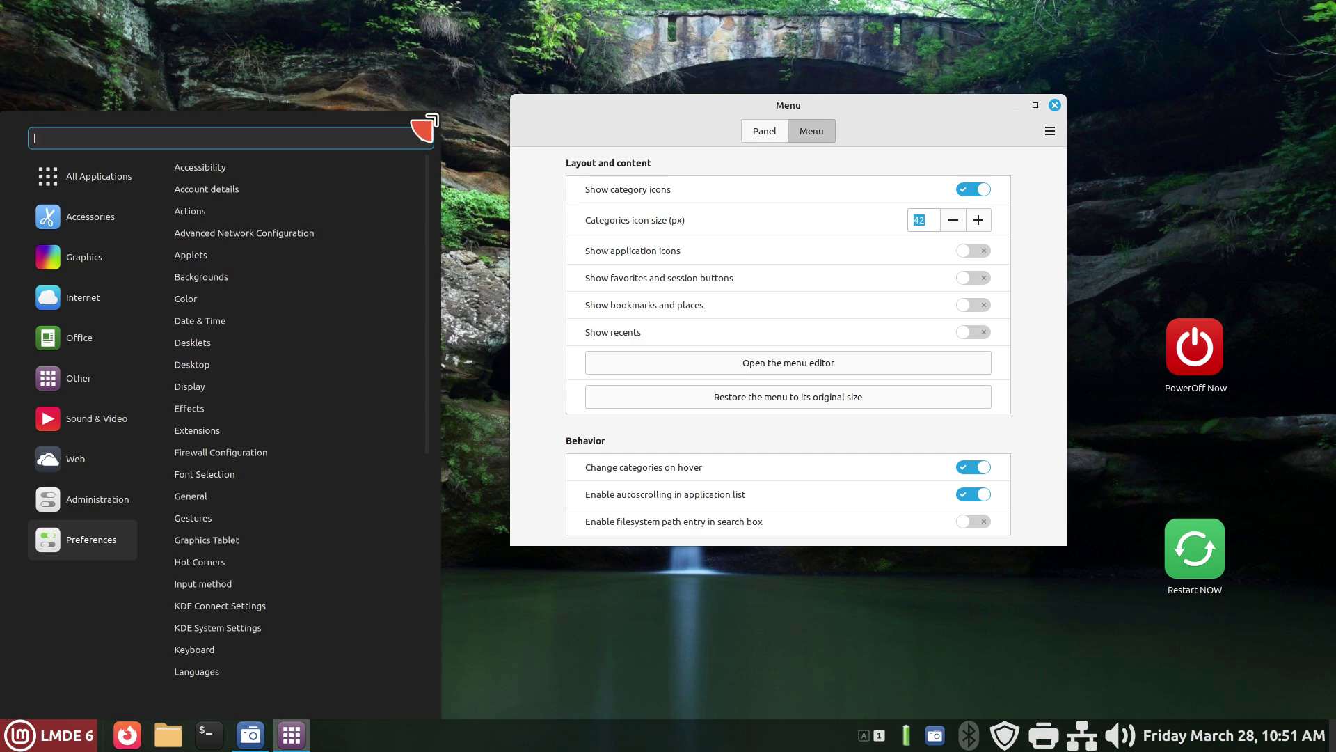
pyautogui.moveTo(422, 129); pyautogui.dragTo(436, 104)
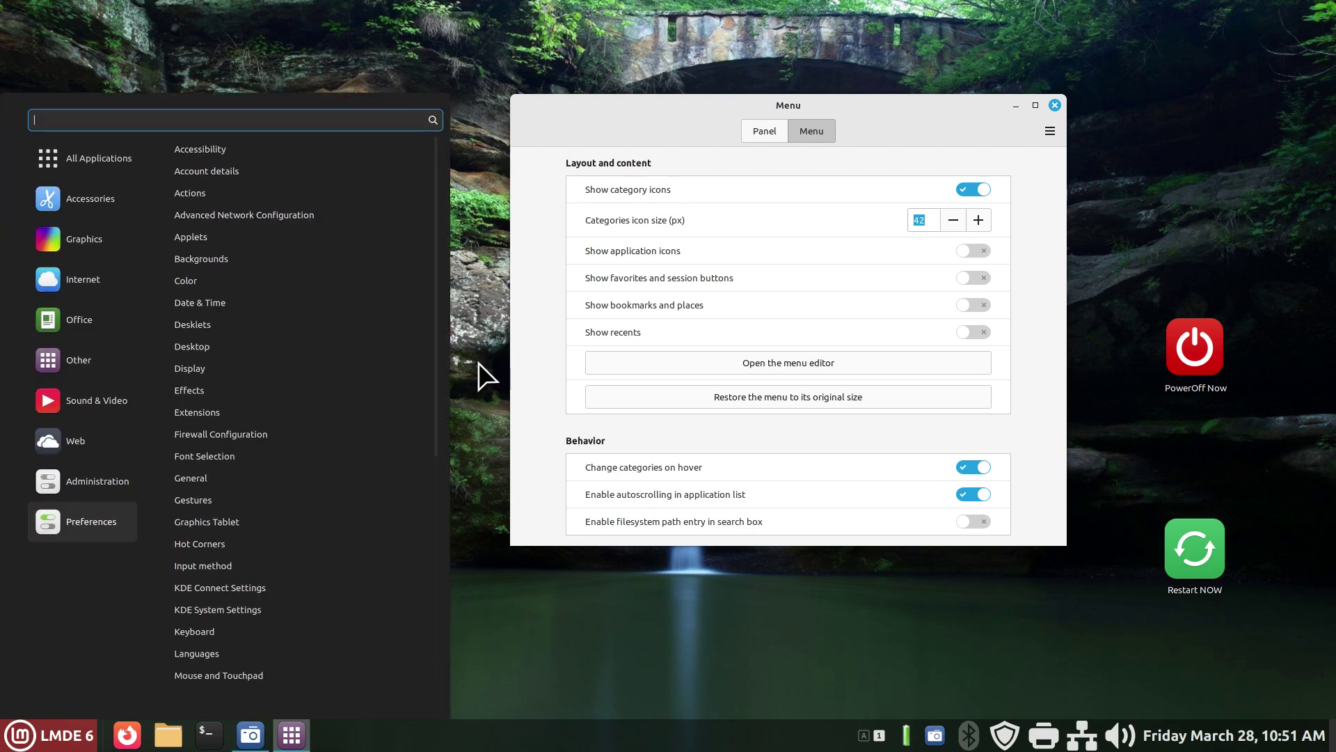
pyautogui.moveTo(77, 489)
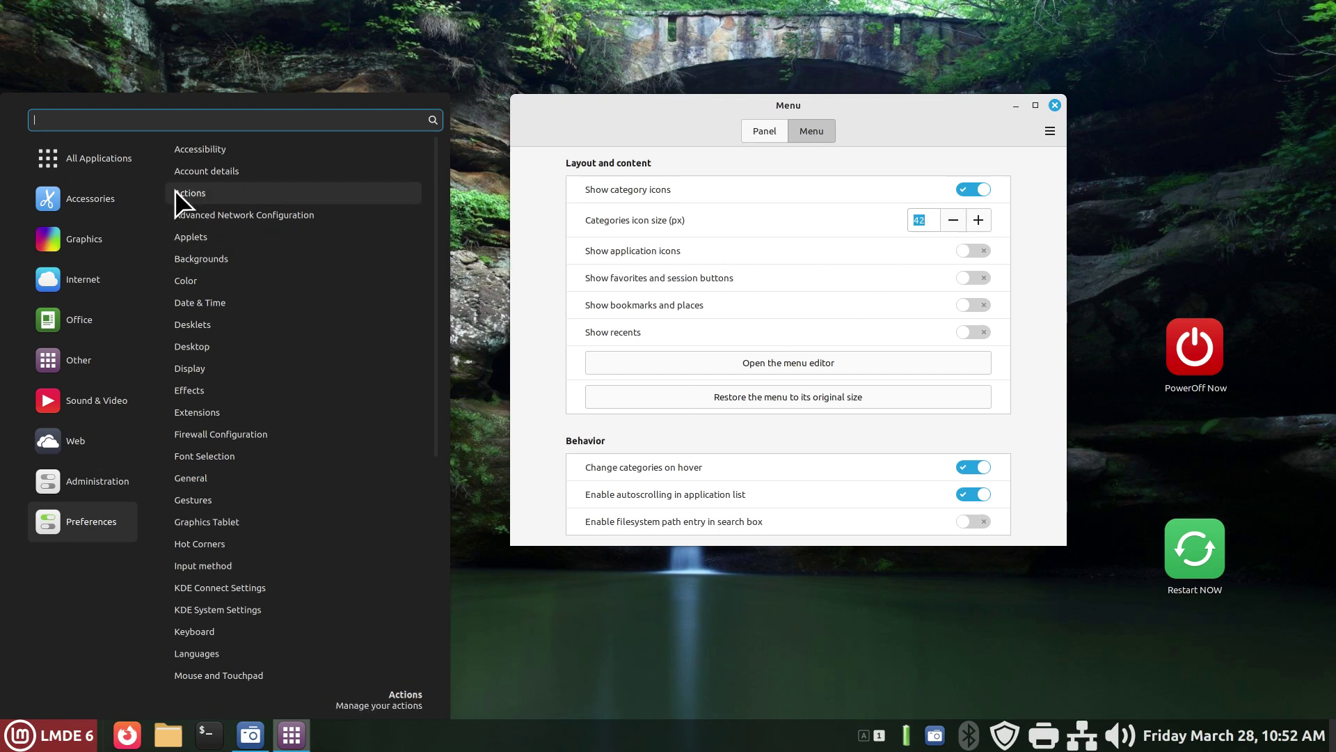
# Show application icons in the menu and check them in the application list.
pyautogui.click(980, 248)
pyautogui.click(979, 248)
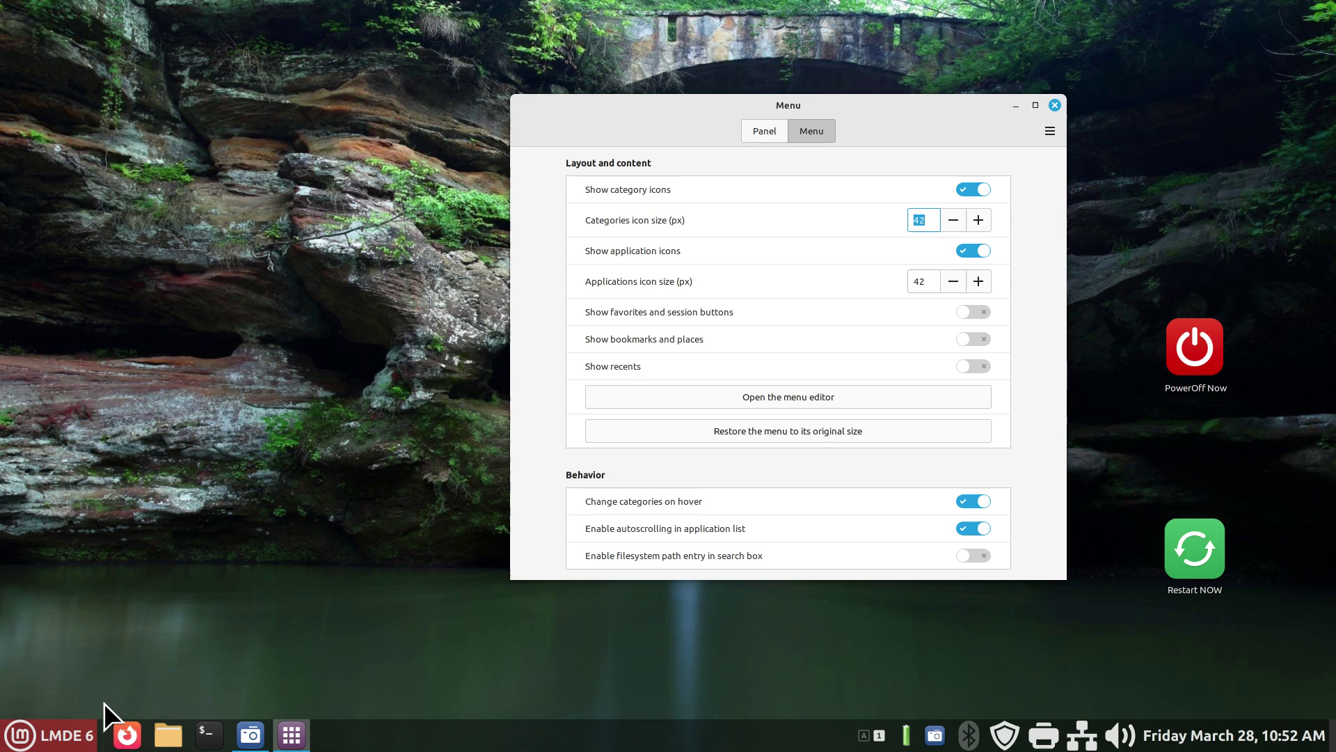
pyautogui.click(21, 734)
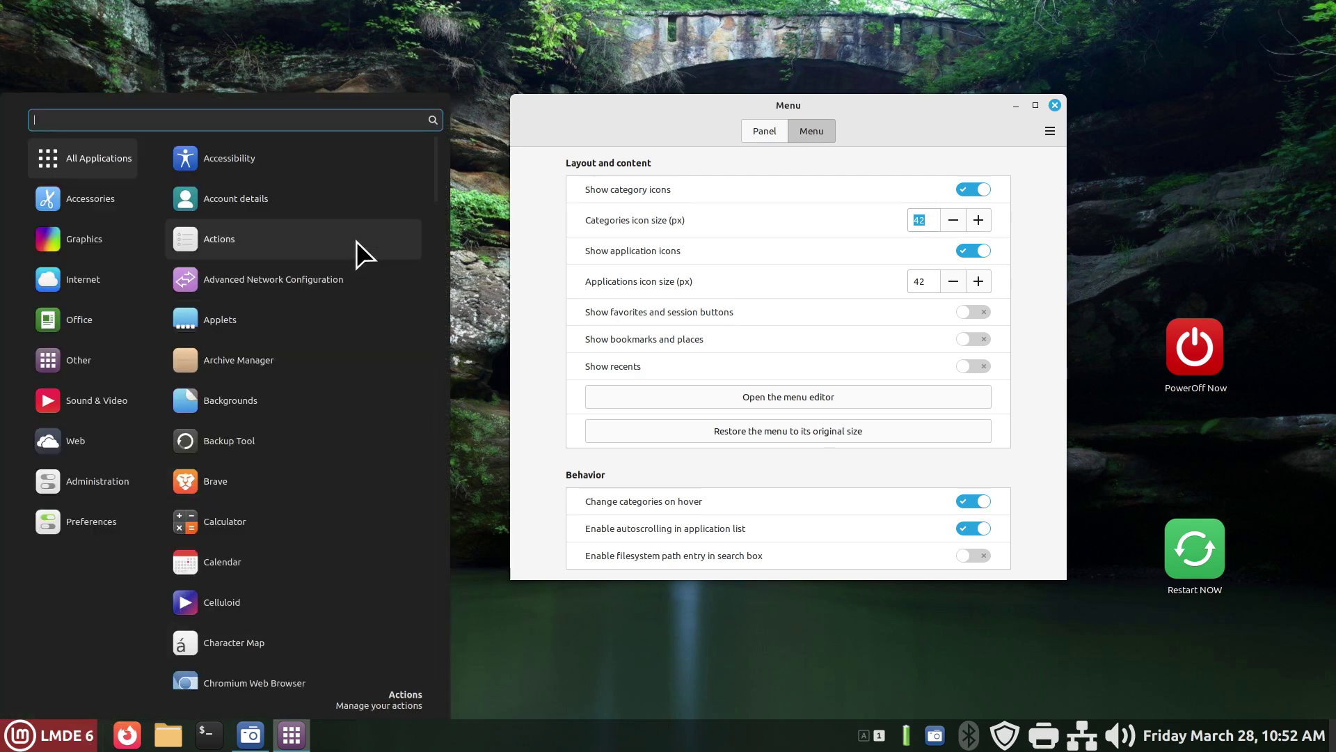
pyautogui.moveTo(103, 277)
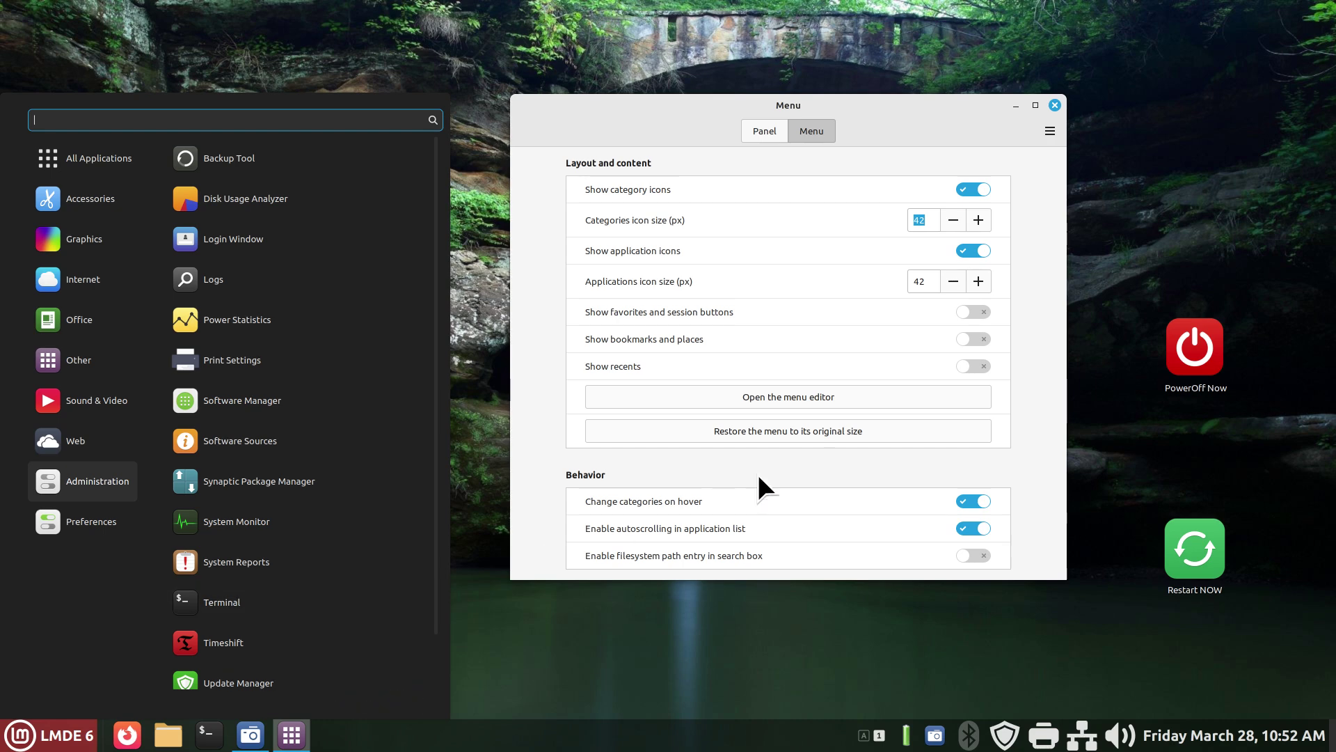
# Turn on favorites and session buttons with a 52 px favorites icon size.
pyautogui.click(972, 312)
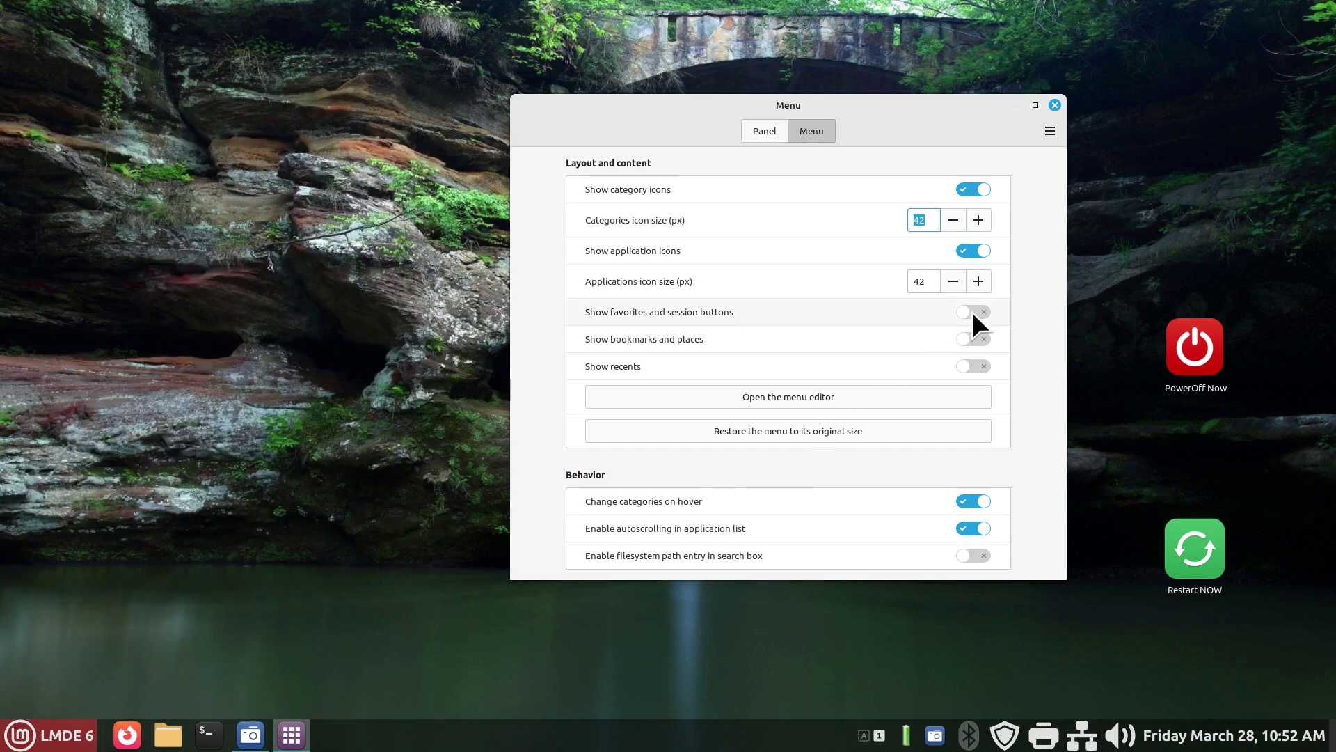
pyautogui.click(971, 311)
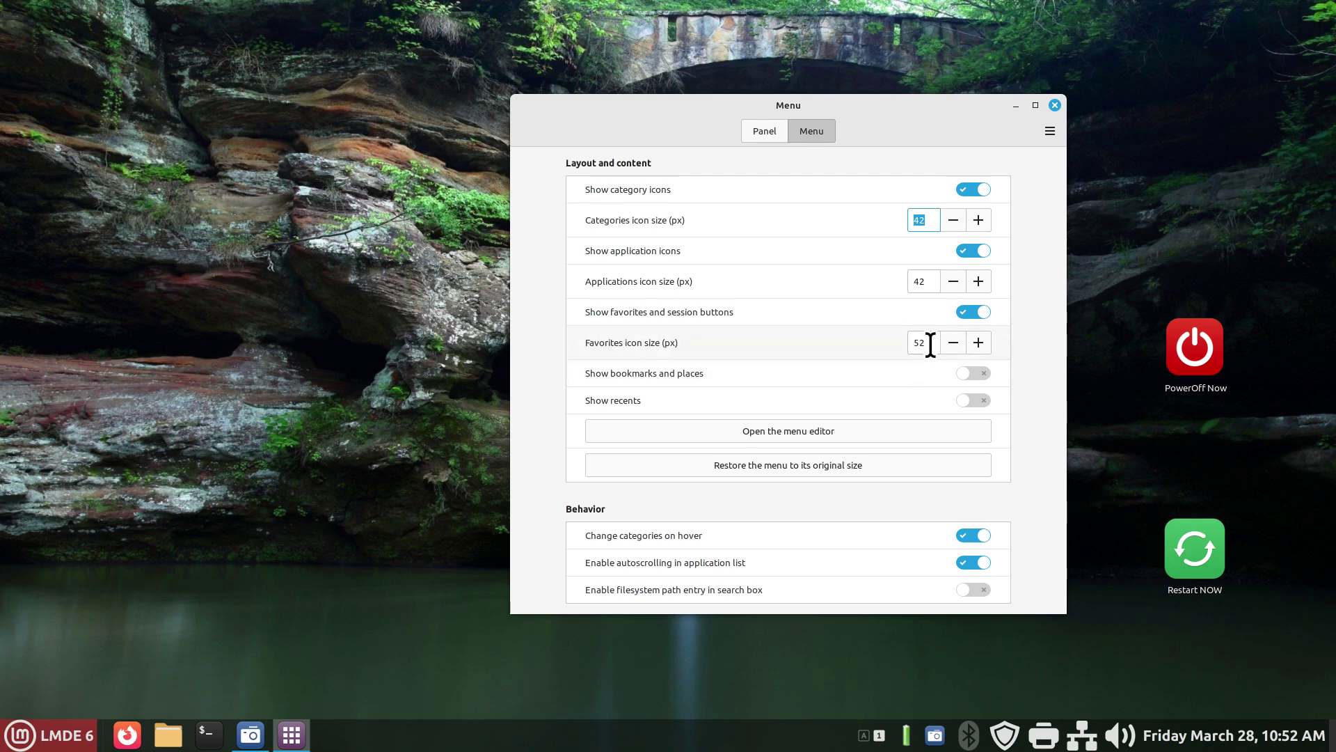
pyautogui.click(930, 342)
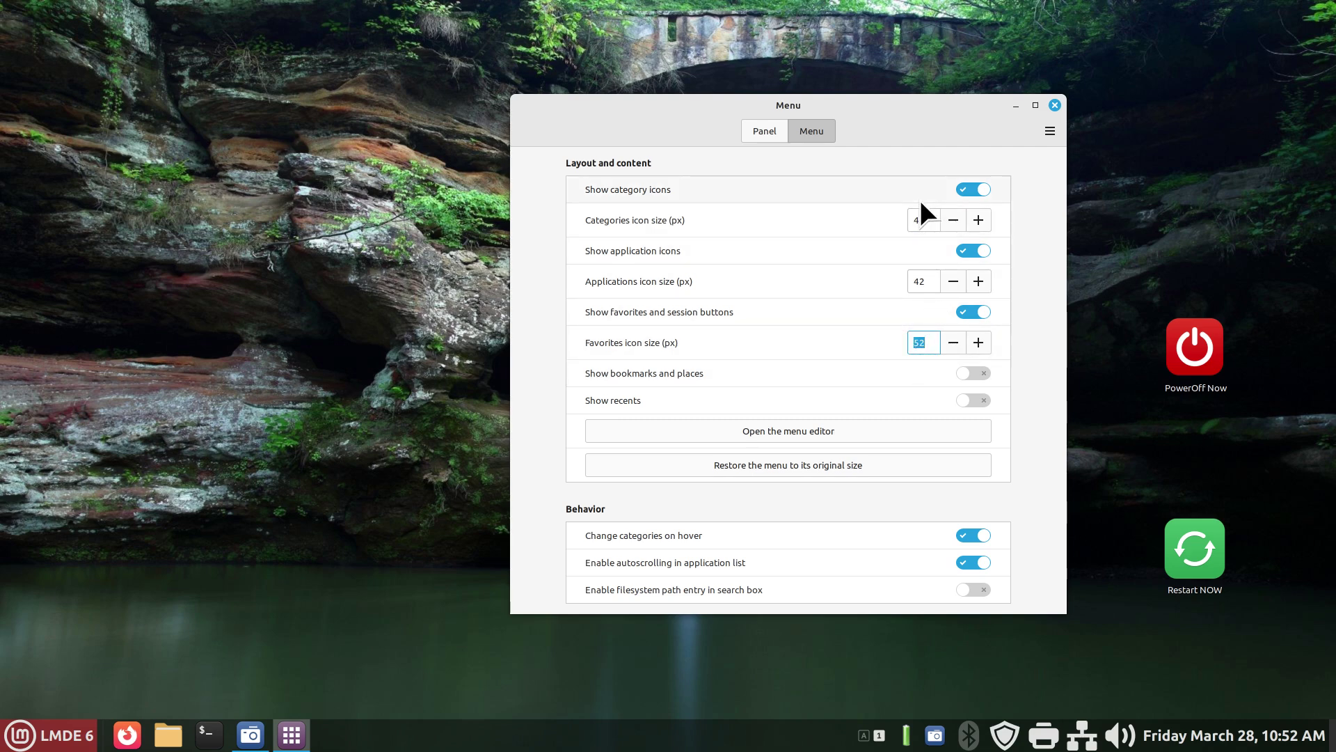
# Test the menu's shut-down prompt, cancel it, and move the settings window left.
pyautogui.click(39, 737)
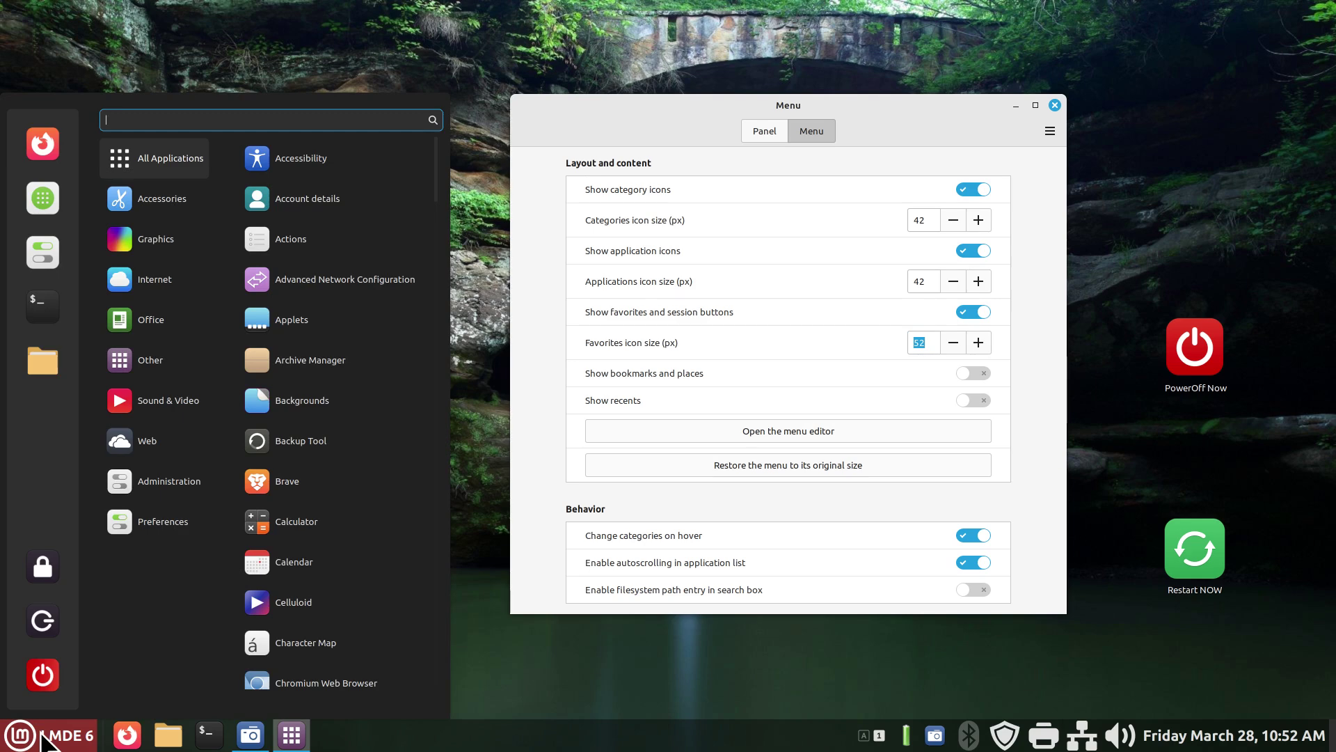
pyautogui.click(53, 683)
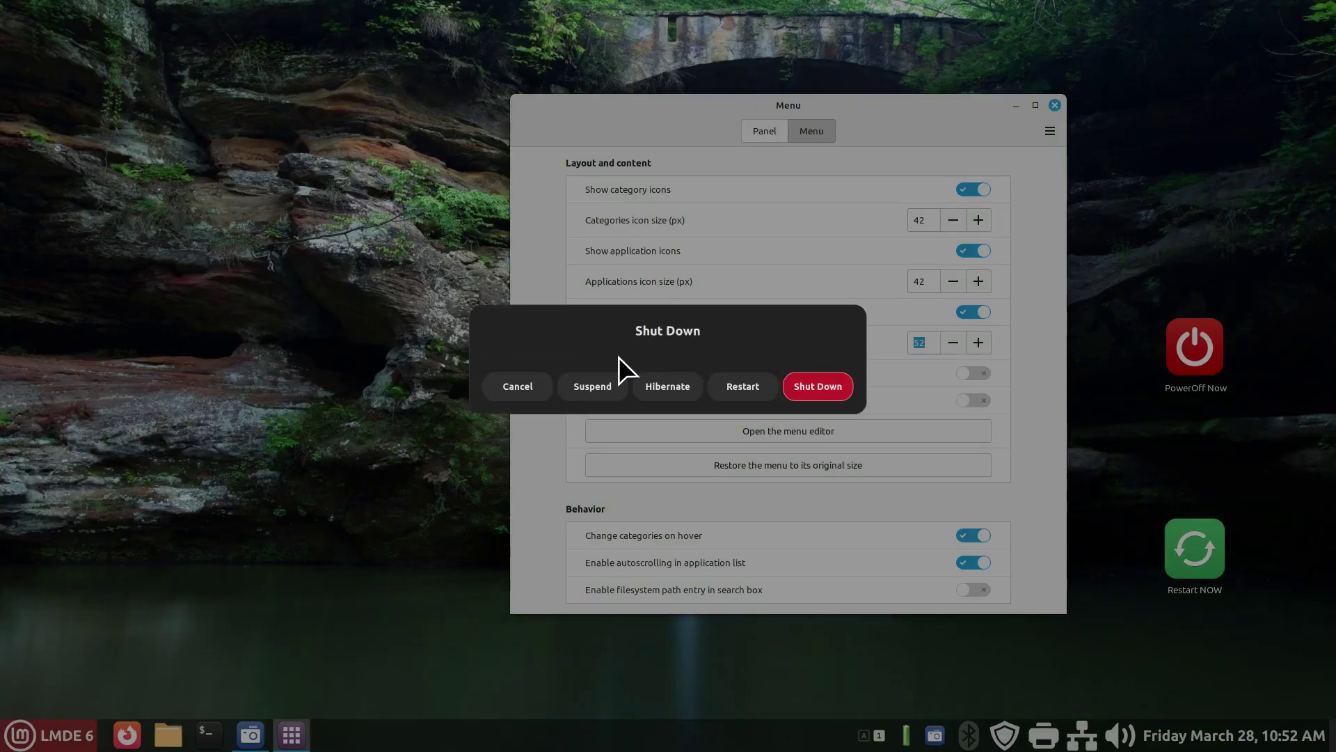
pyautogui.click(515, 386)
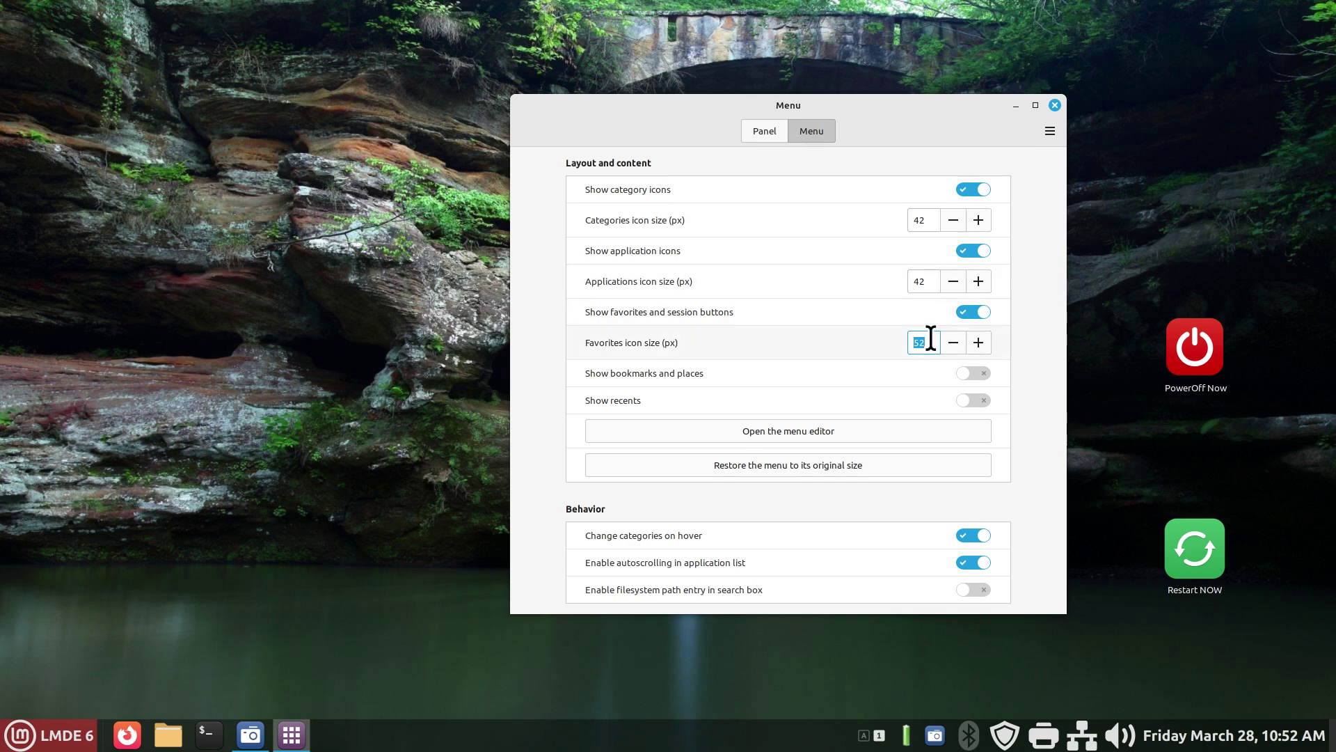
pyautogui.click(9, 741)
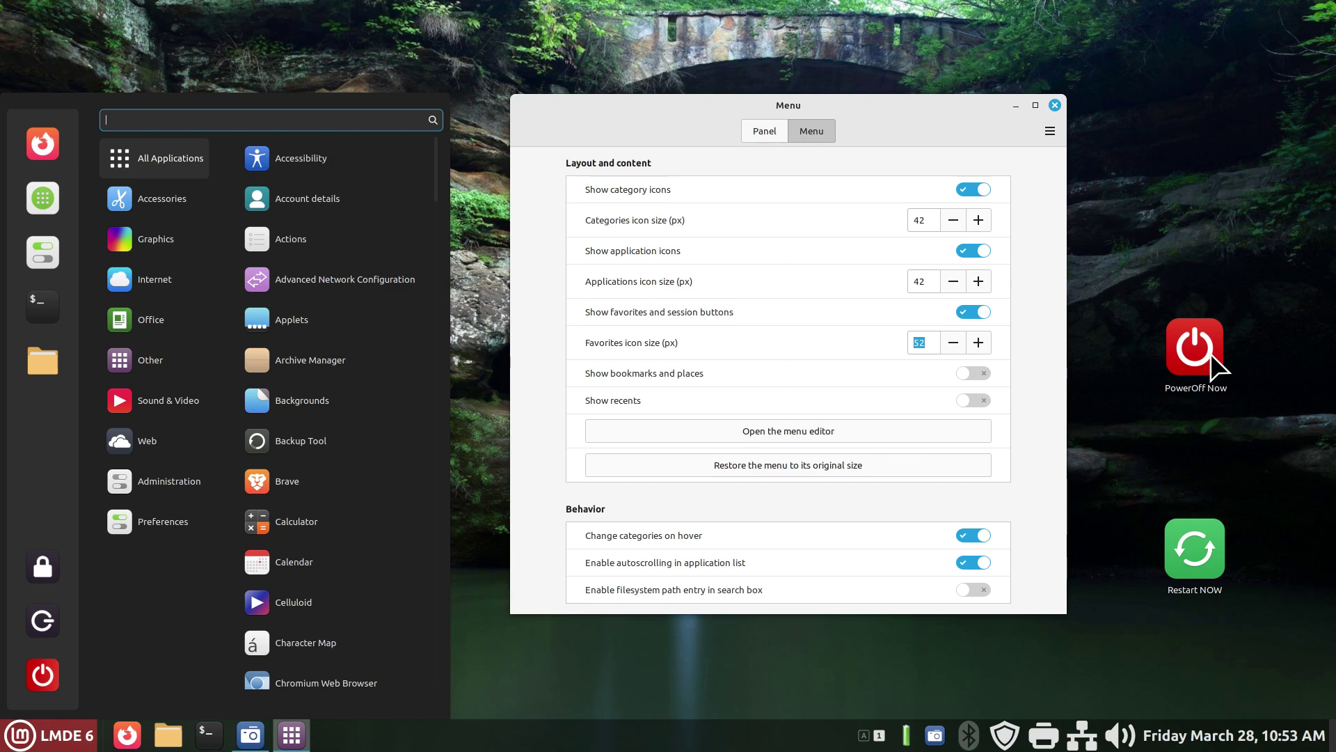
pyautogui.click(918, 113)
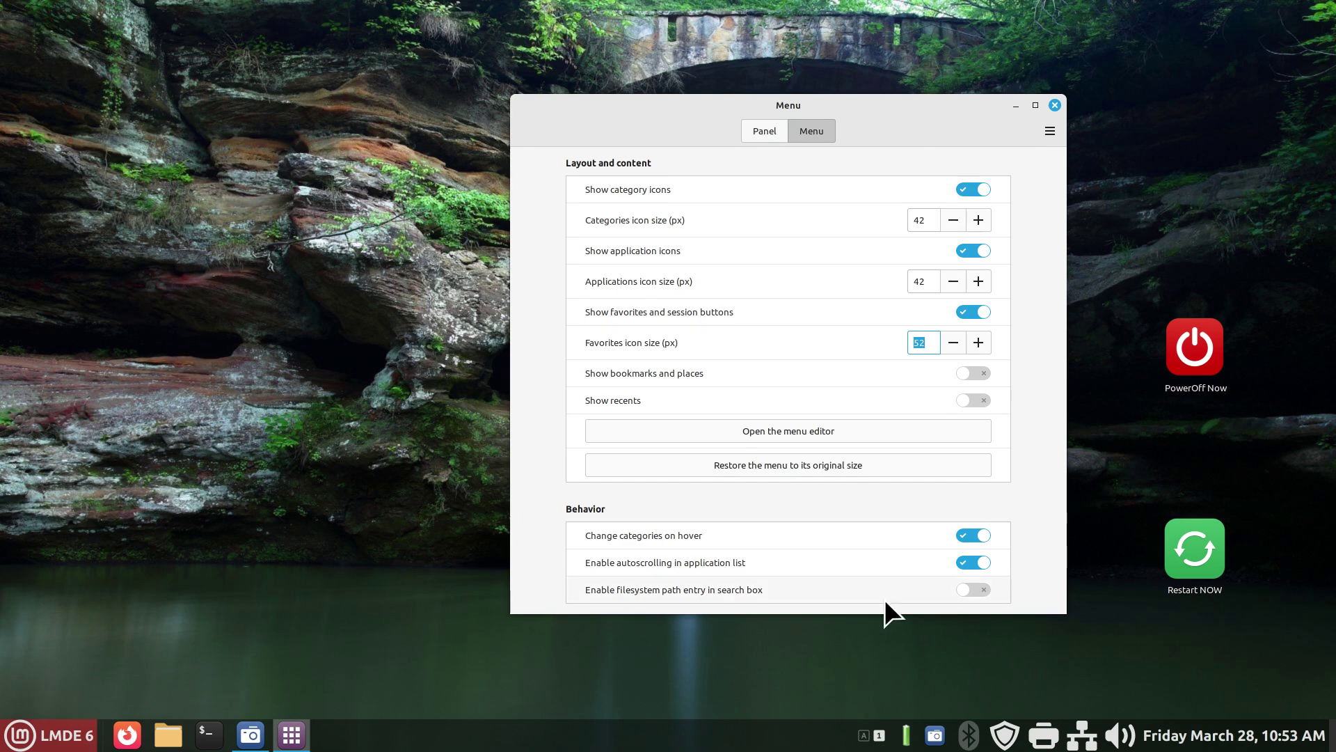
pyautogui.moveTo(800, 114); pyautogui.dragTo(678, 115)
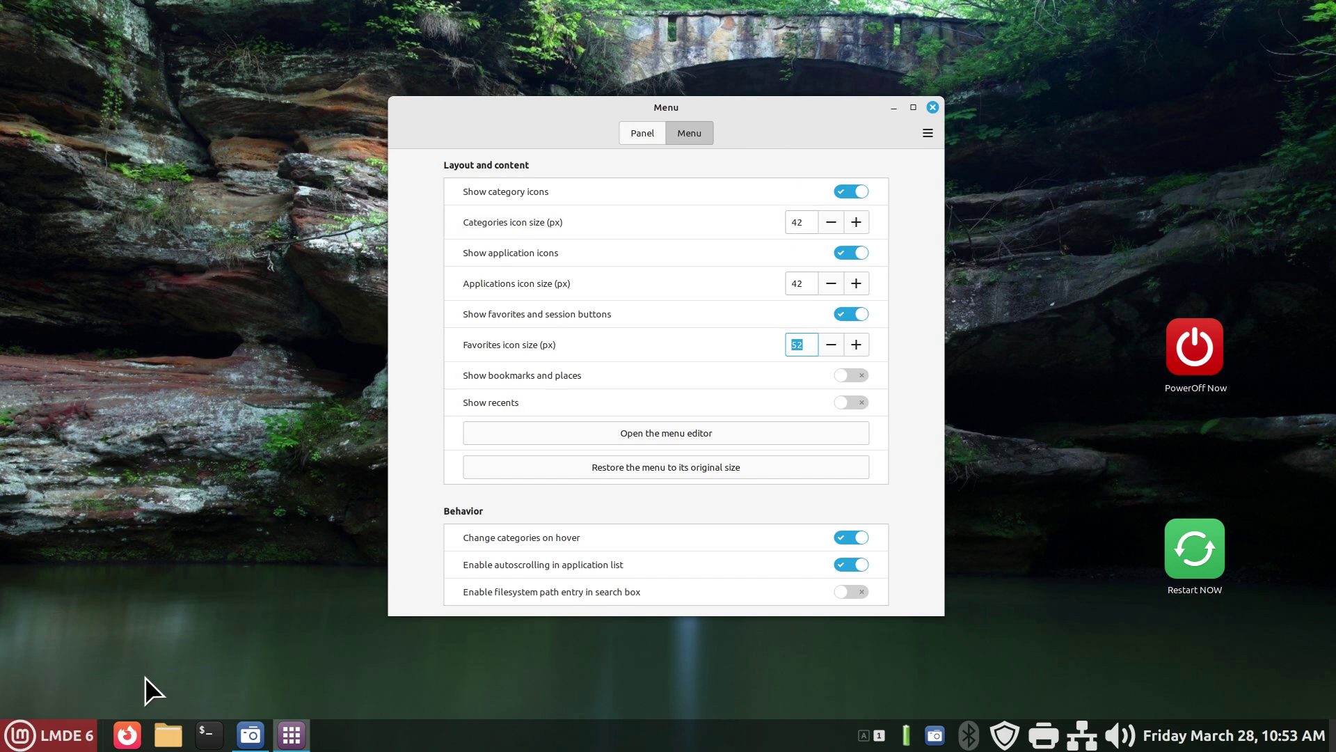
# Temporarily show bookmarks and places and recent files, previewing each in the menu.
pyautogui.click(56, 737)
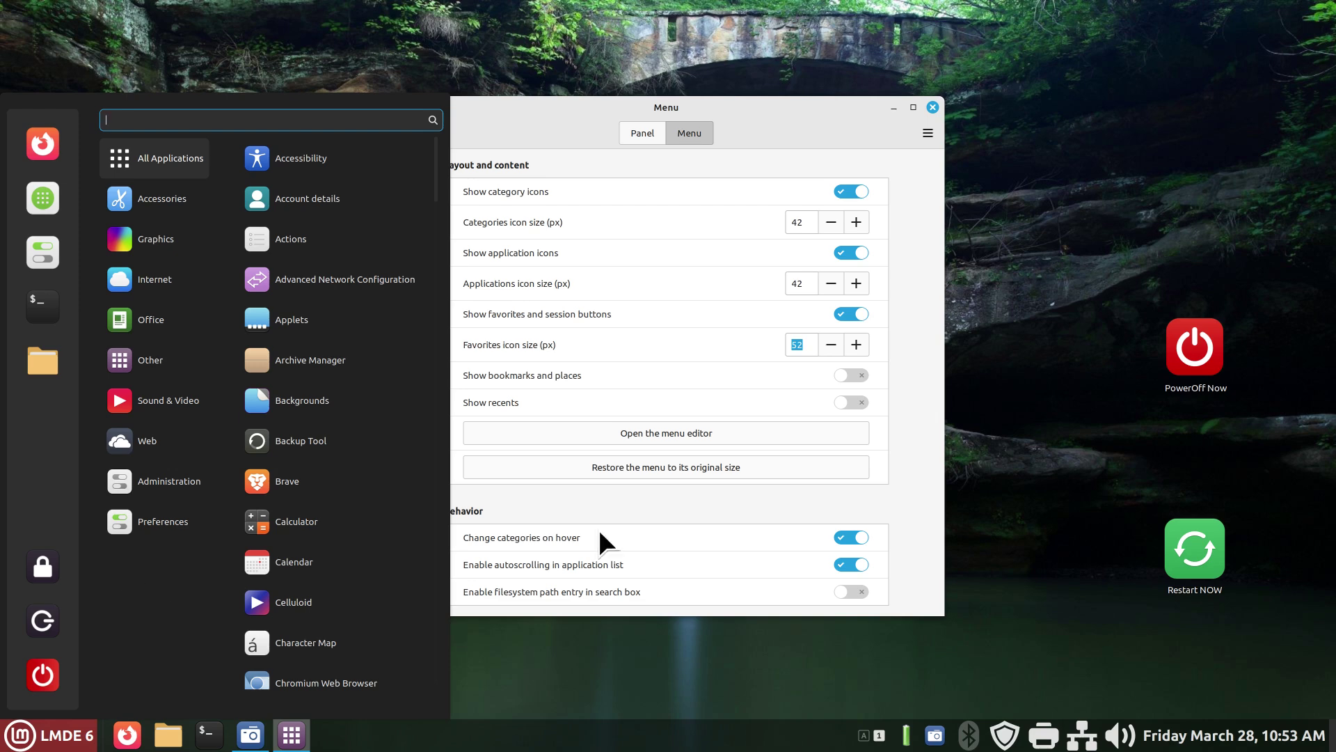
pyautogui.click(859, 374)
pyautogui.click(859, 374)
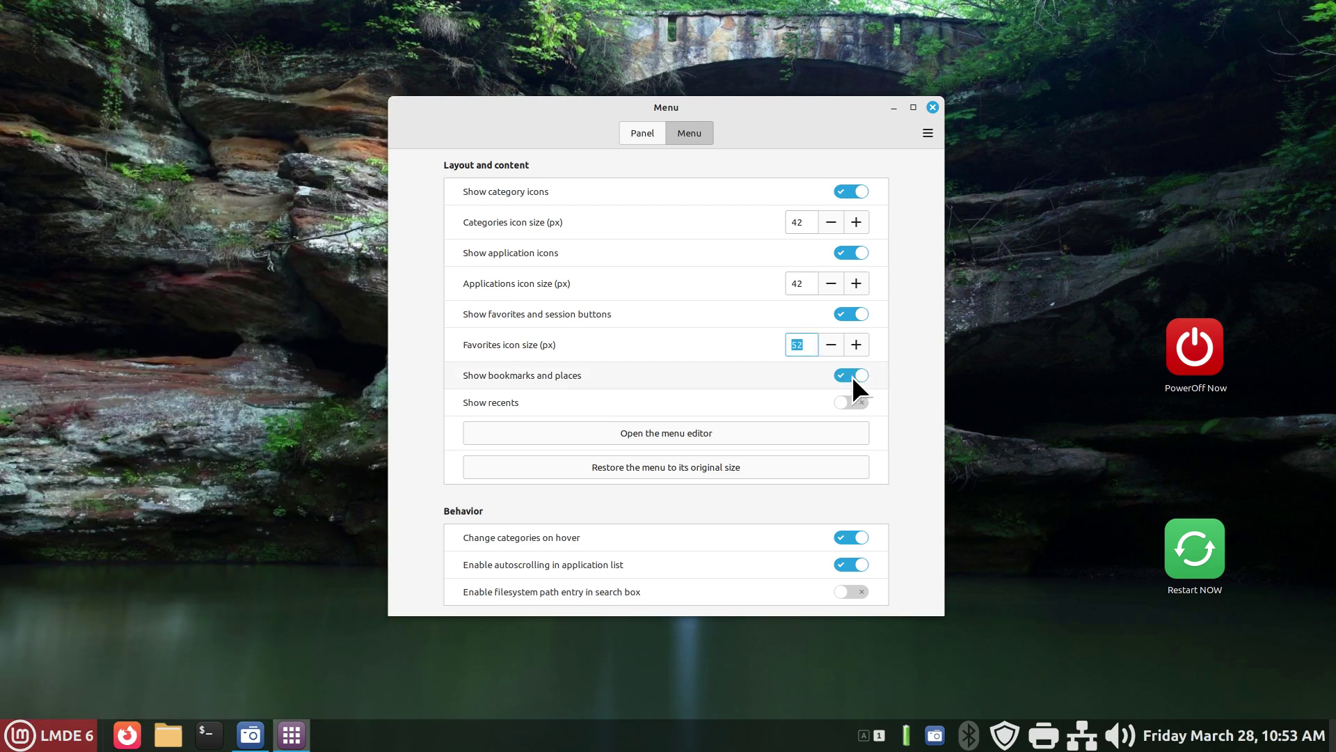
pyautogui.click(82, 731)
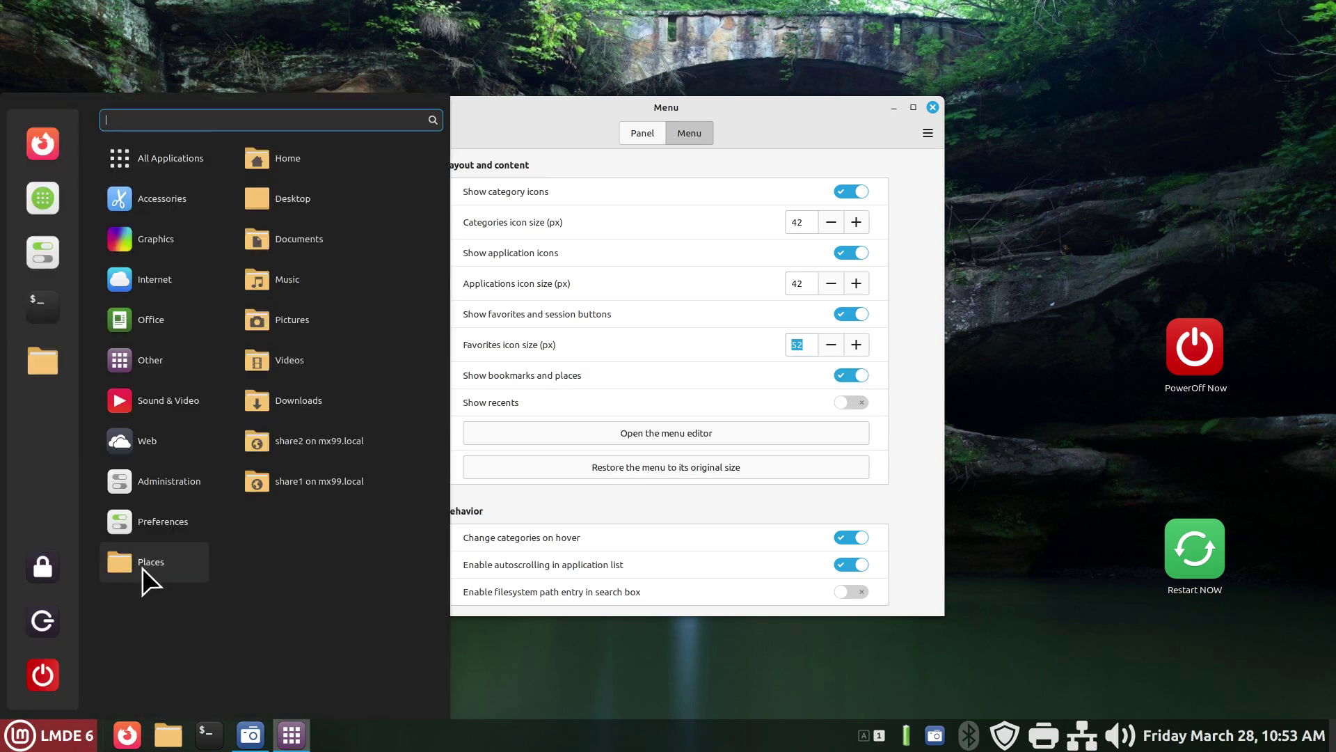
pyautogui.click(953, 394)
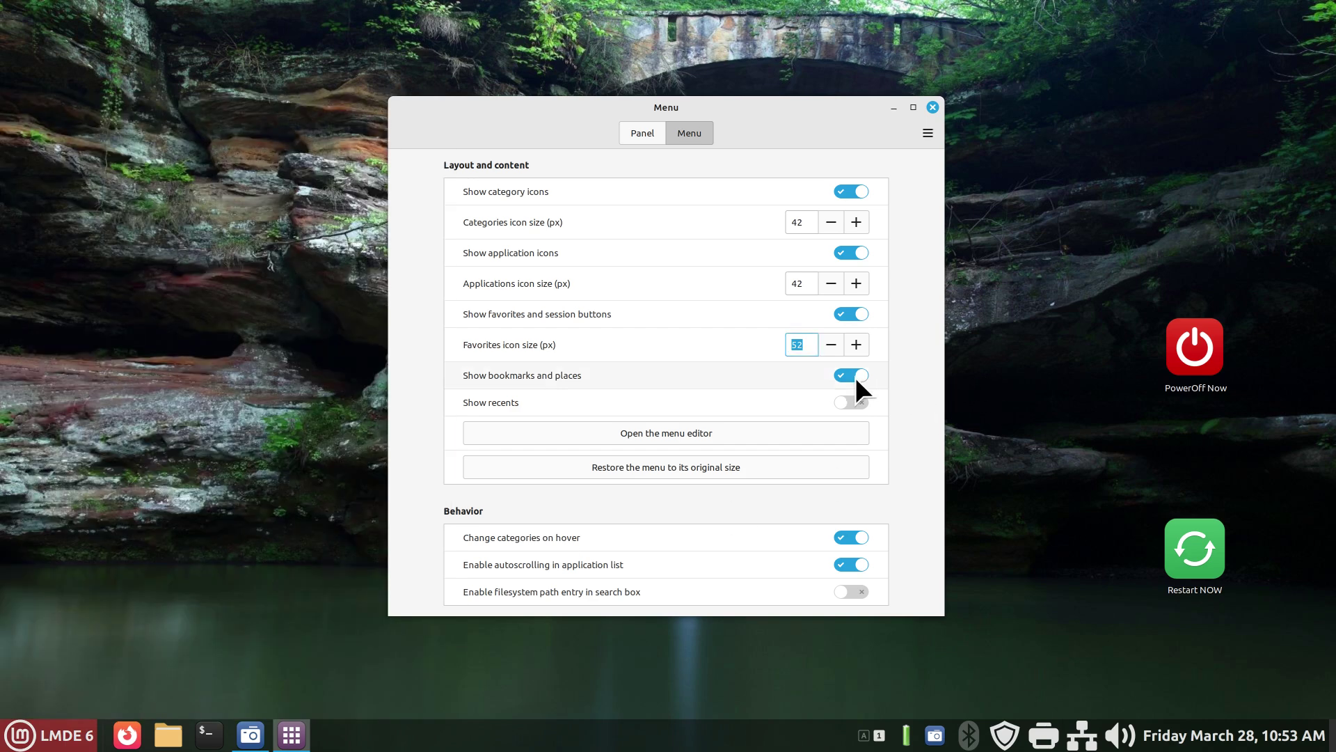
pyautogui.click(854, 400)
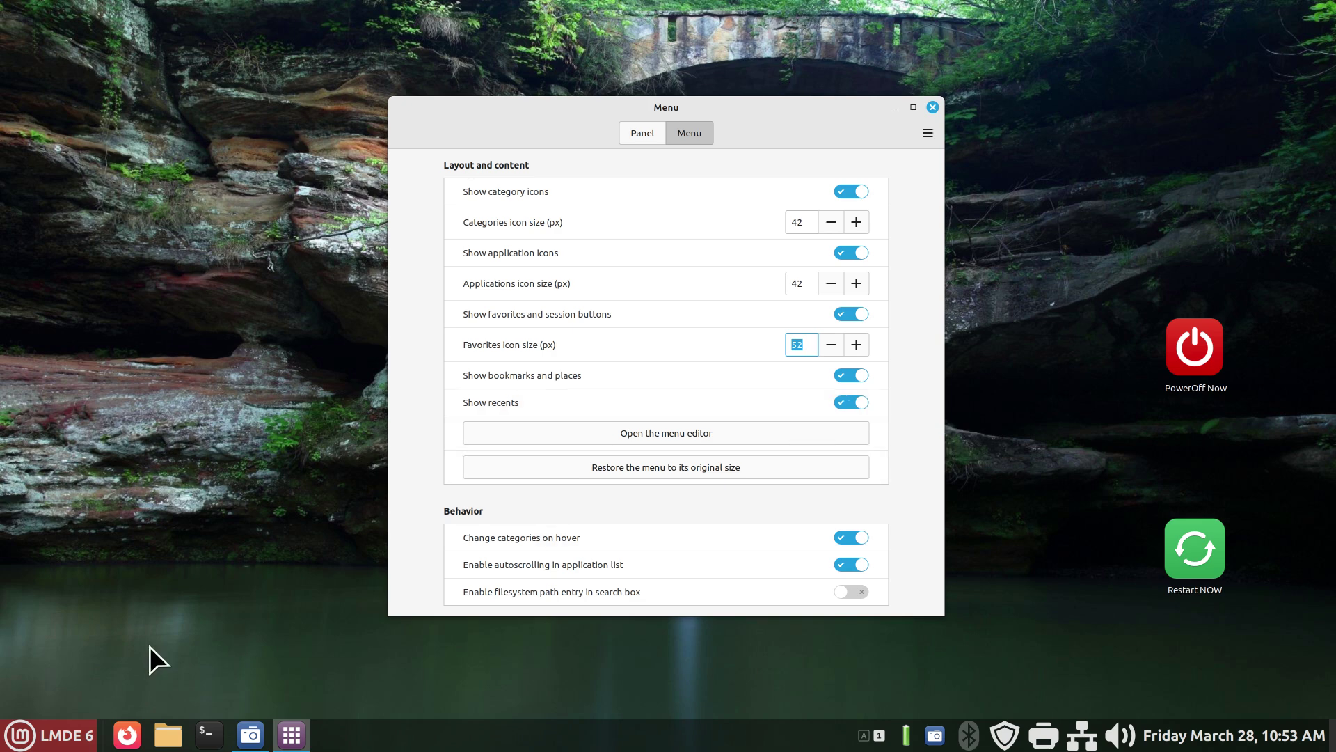
pyautogui.click(44, 736)
pyautogui.moveTo(116, 603)
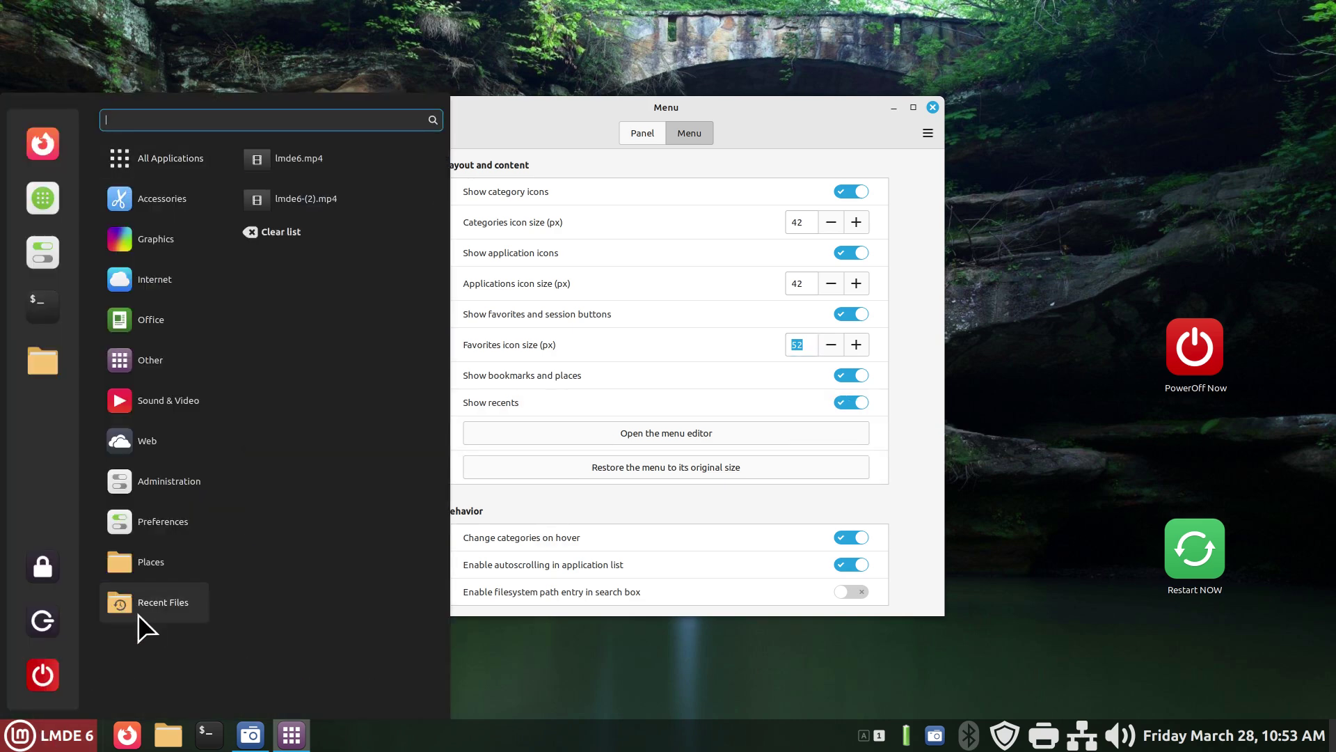
# Switch recents and bookmarks and places off and confirm the menu no longer shows them.
pyautogui.click(844, 401)
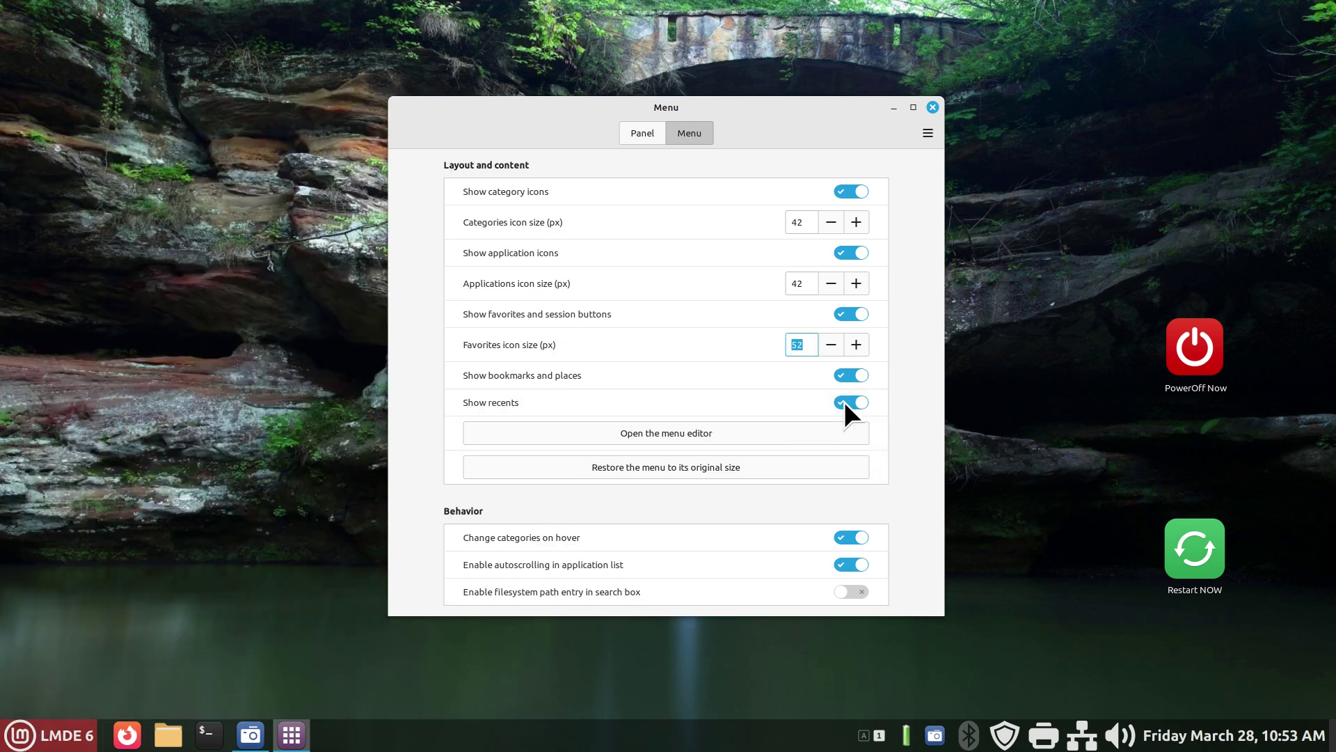
pyautogui.click(845, 401)
pyautogui.click(842, 375)
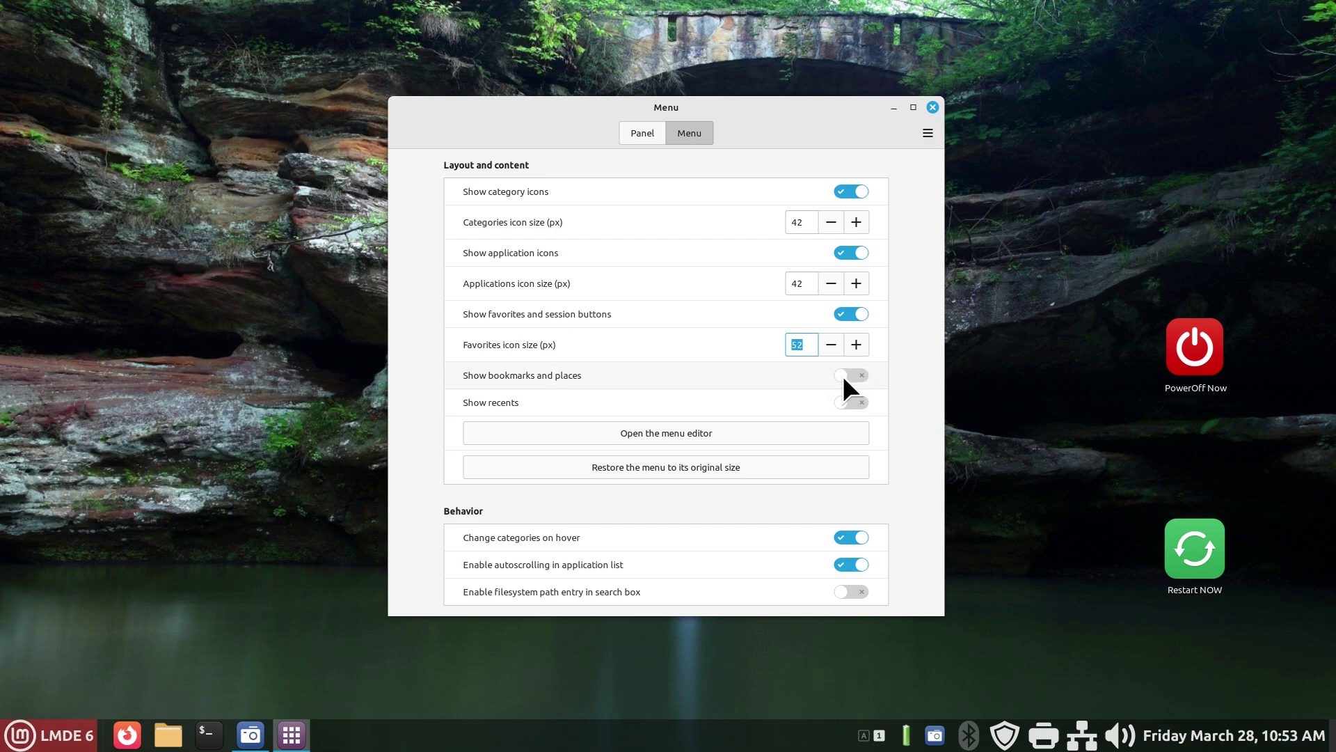
pyautogui.click(69, 735)
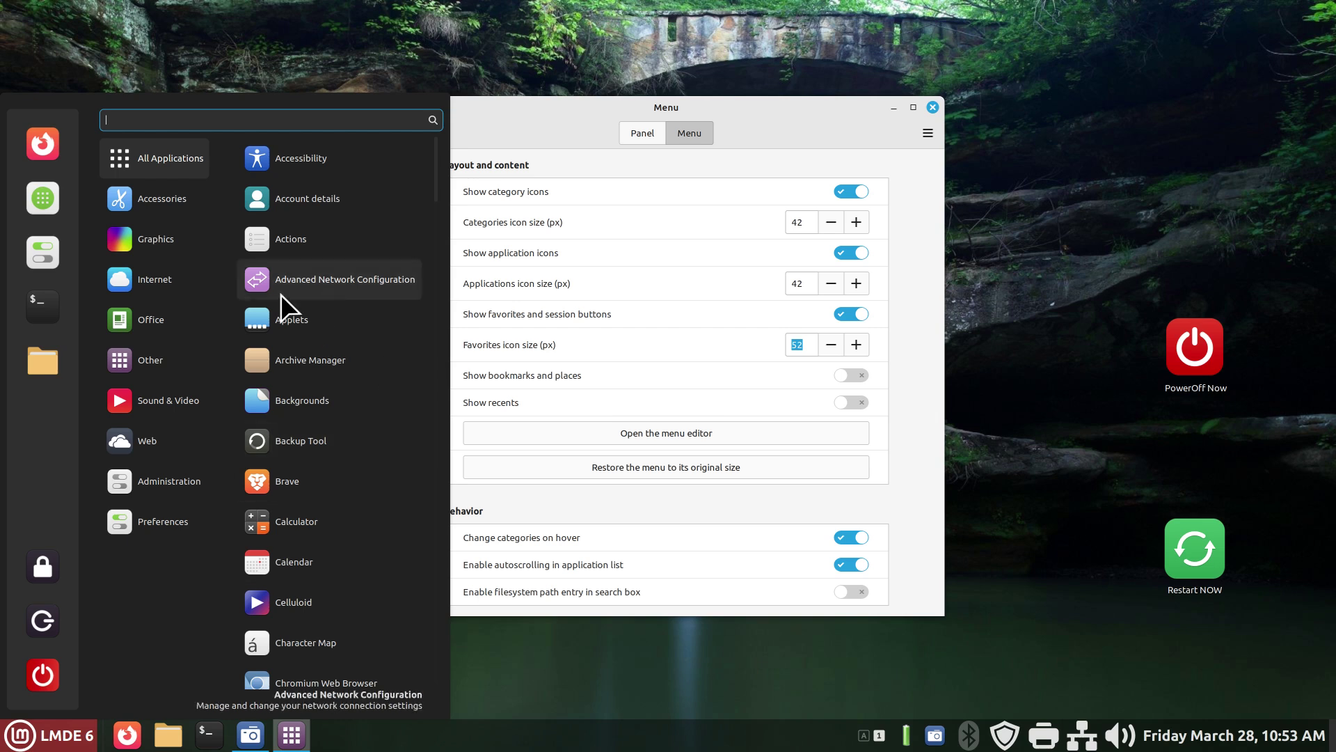
pyautogui.moveTo(188, 527)
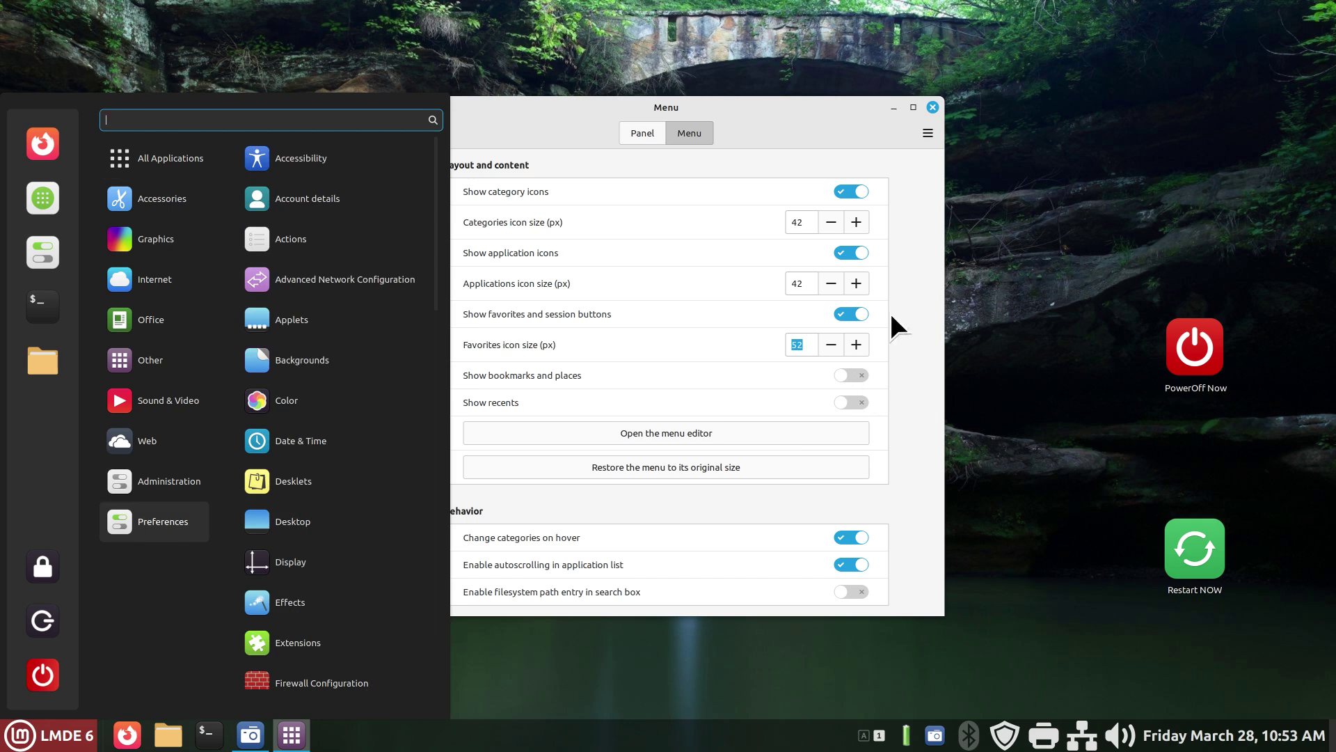
pyautogui.click(928, 106)
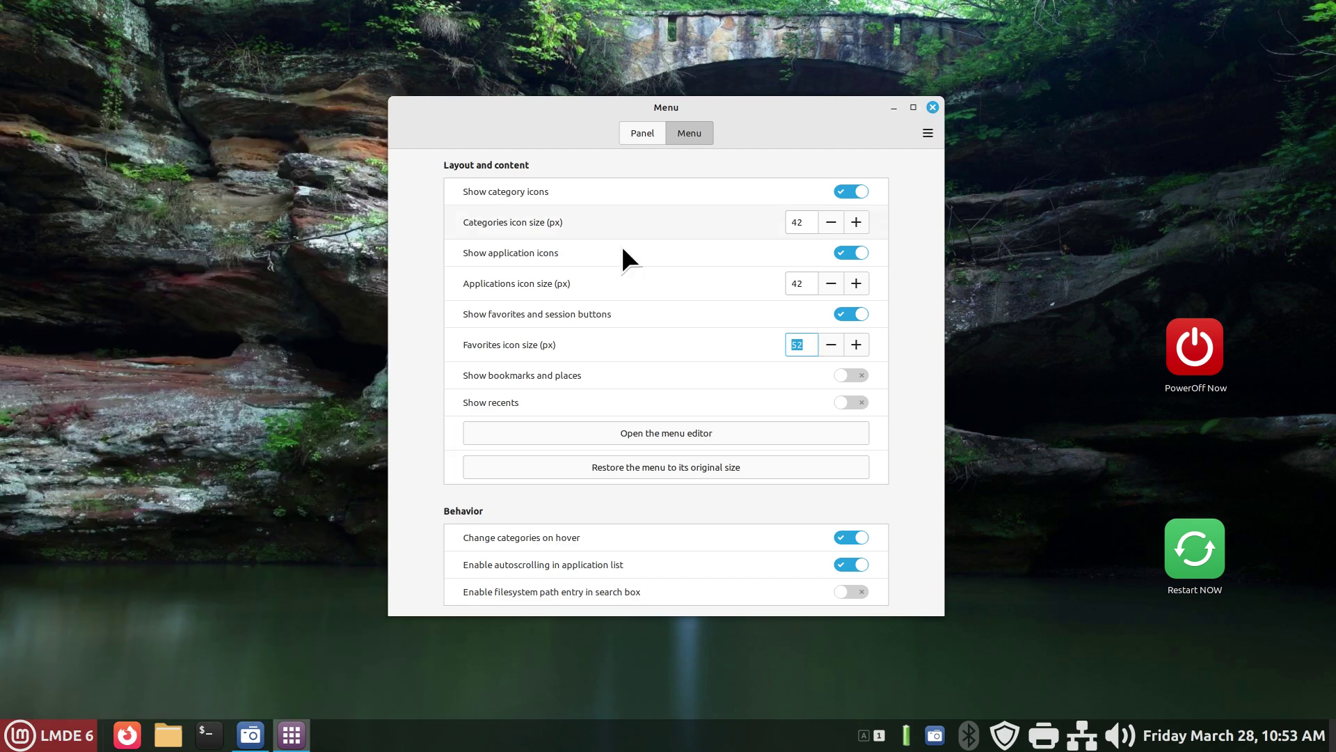
# Close Menu settings, dismiss the menu's Shut Down prompt with Escape, and reopen the menu.
pyautogui.click(933, 107)
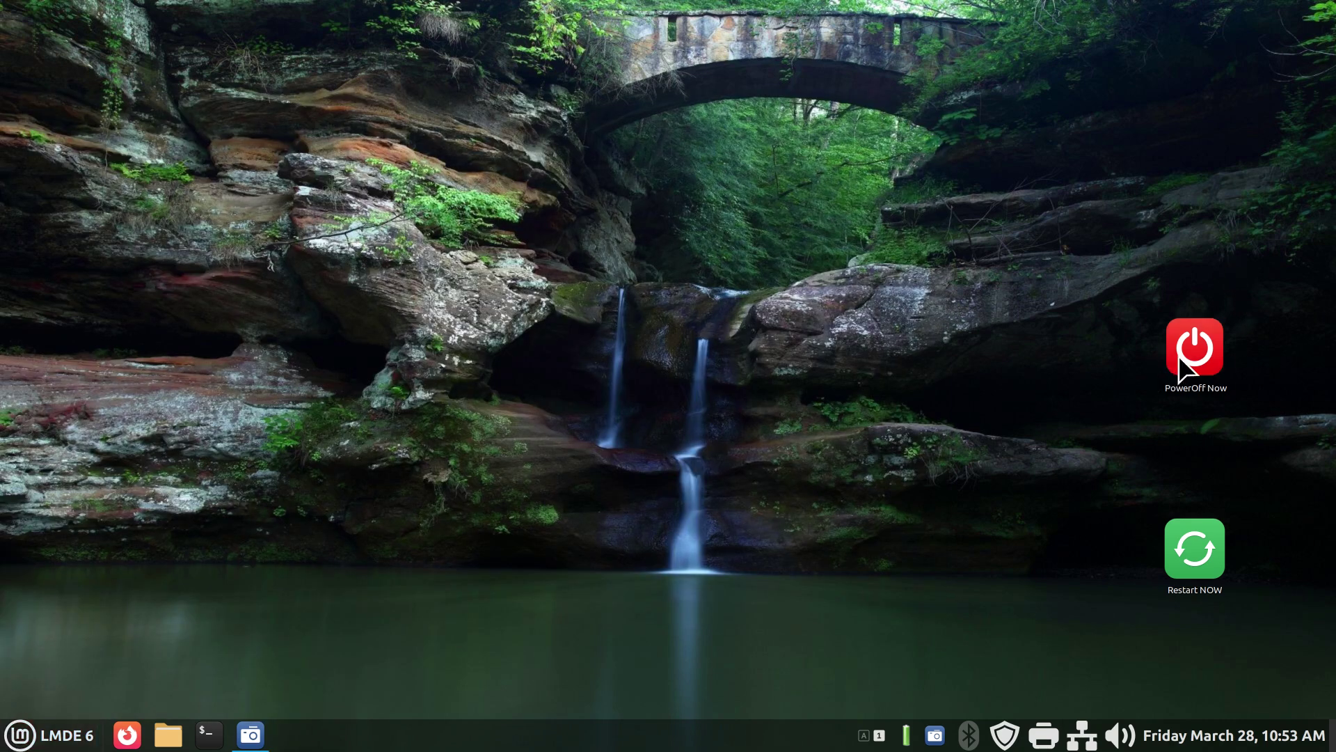
pyautogui.click(21, 739)
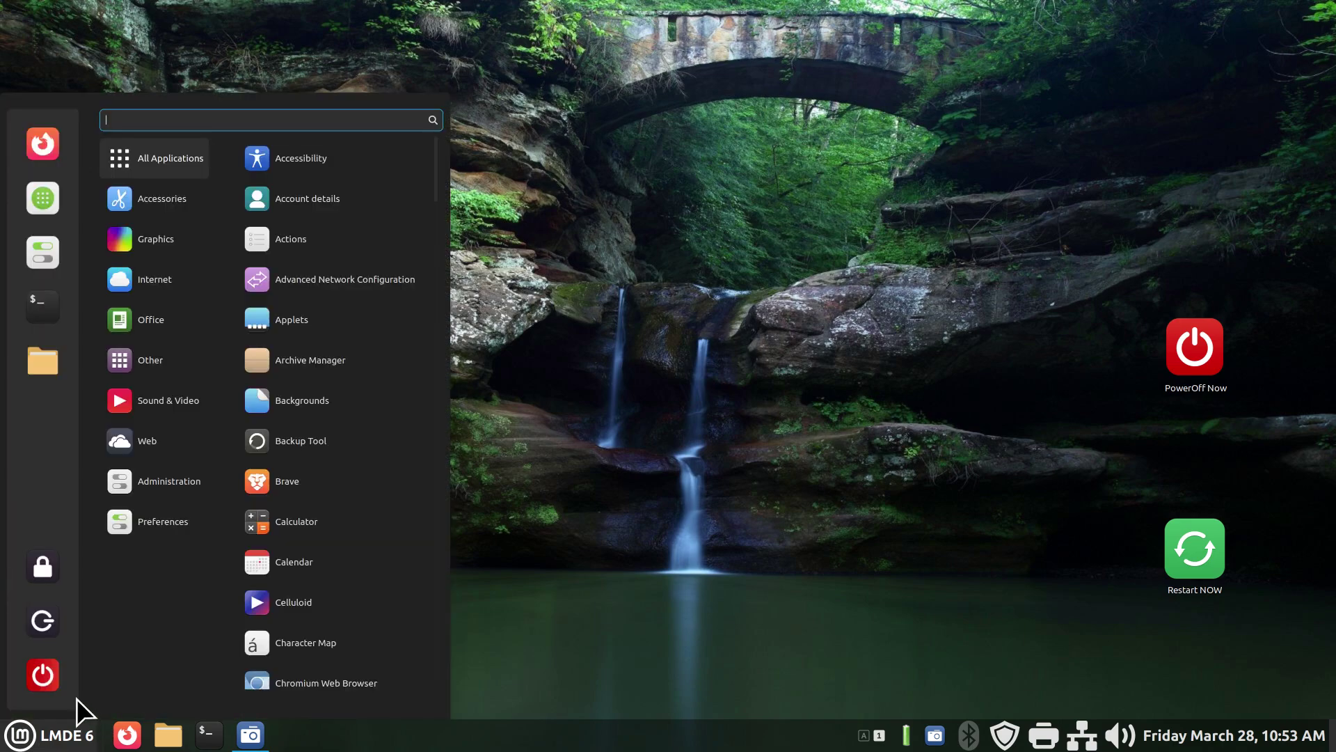
pyautogui.click(43, 675)
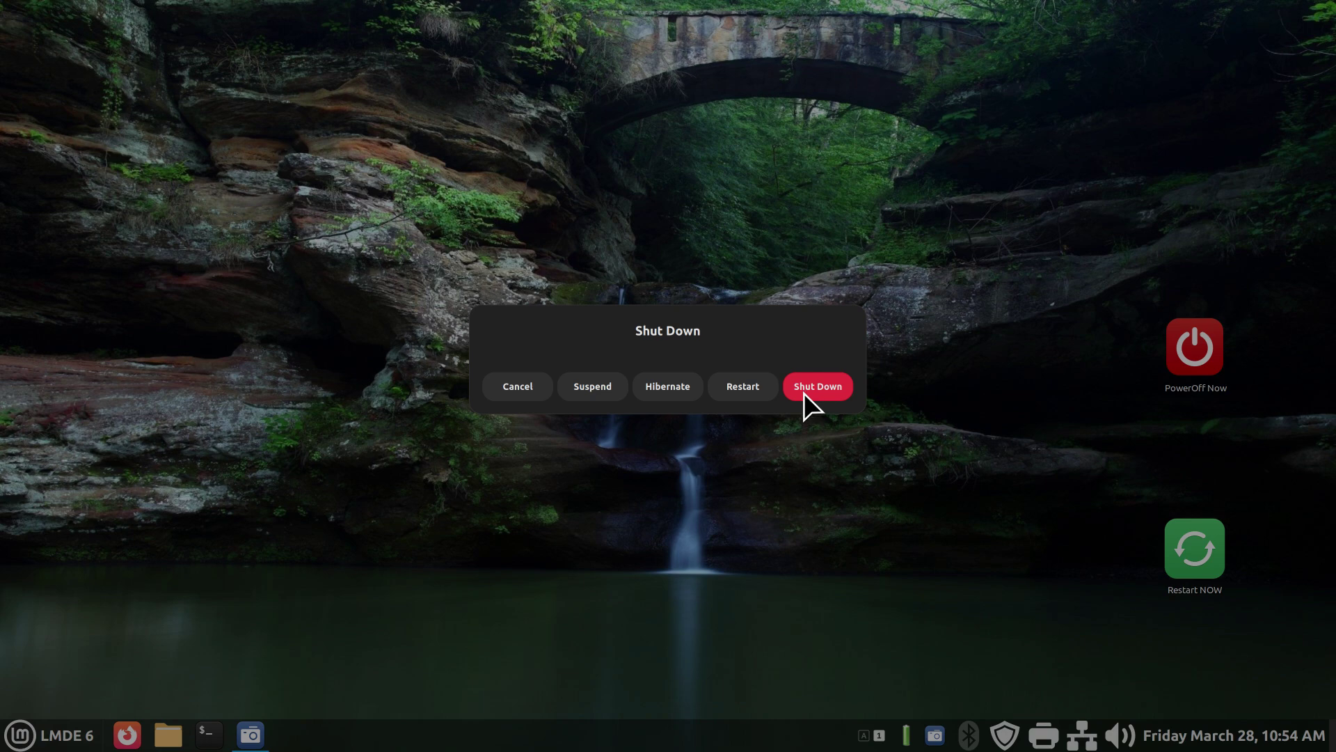
pyautogui.press('Escape')
pyautogui.click(28, 728)
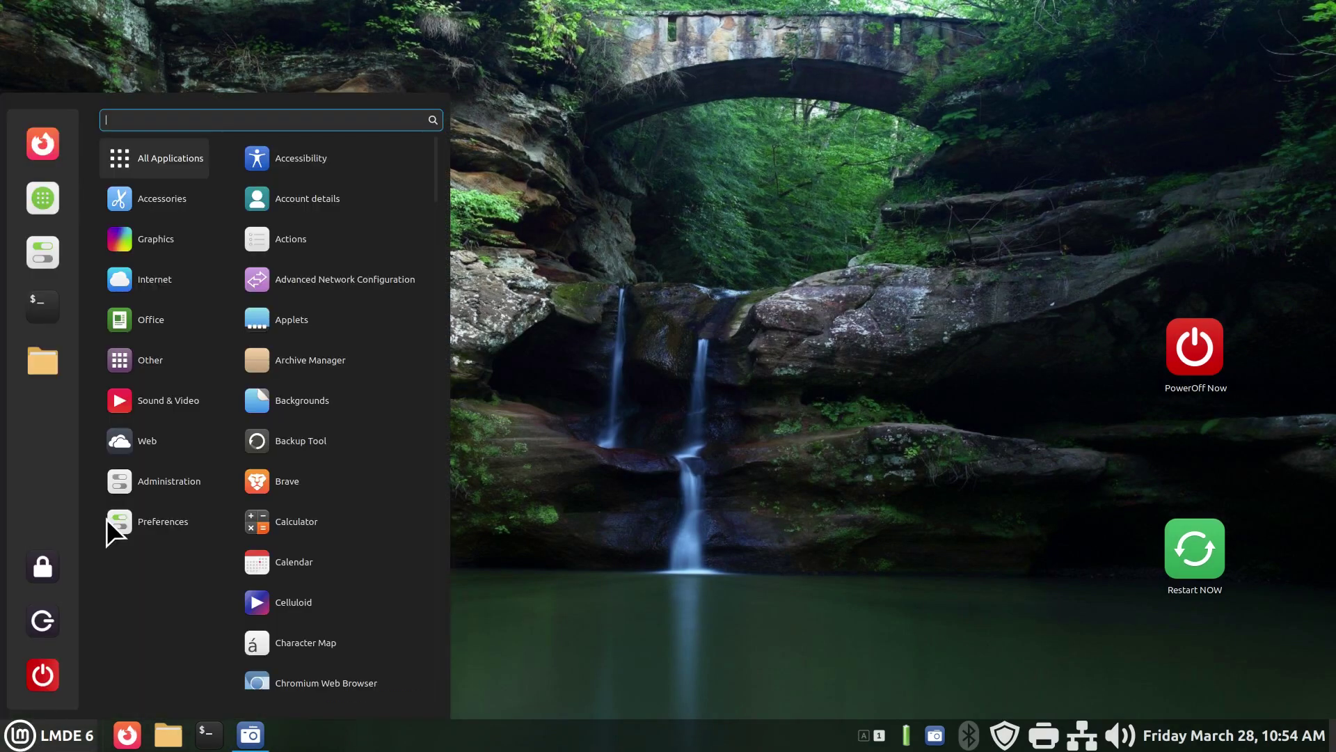
# In System Settings > General, enable the logout/shutdown timer with a 22-second delay.
pyautogui.click(28, 253)
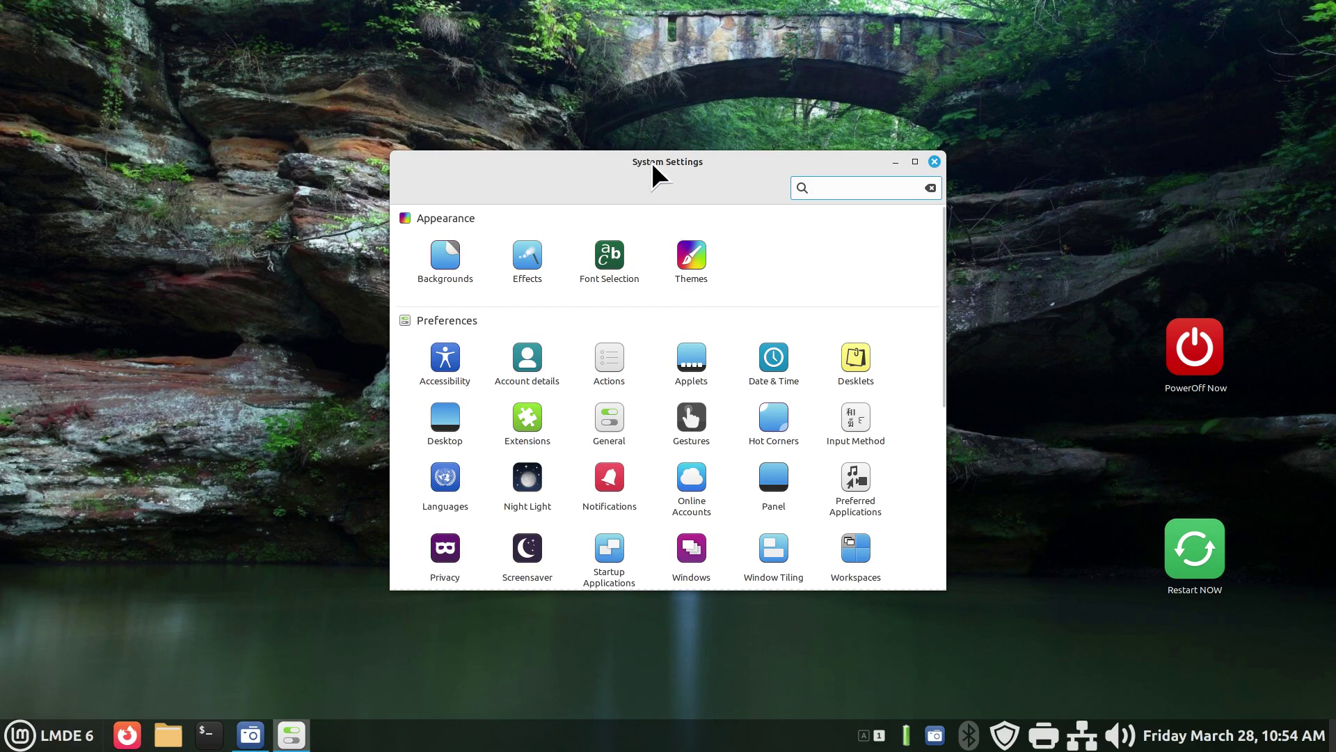
pyautogui.rightClick(546, 739)
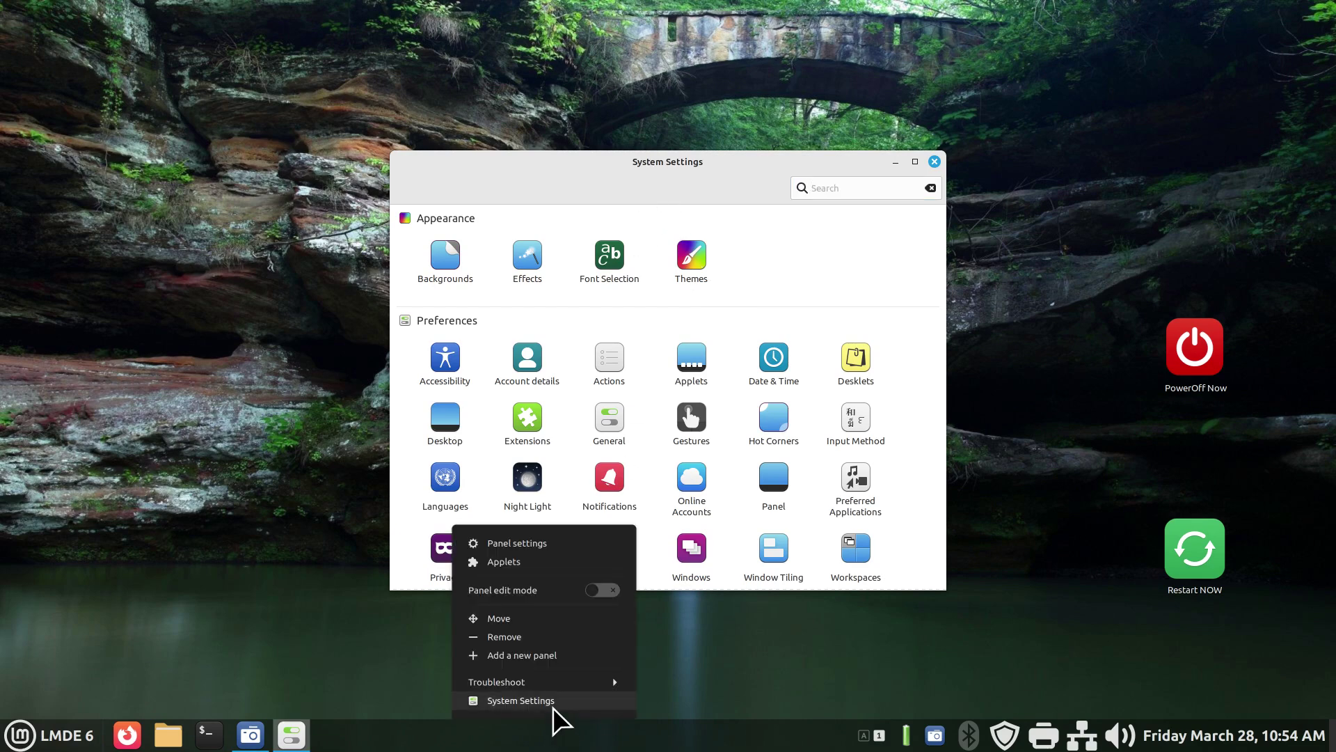
pyautogui.click(804, 268)
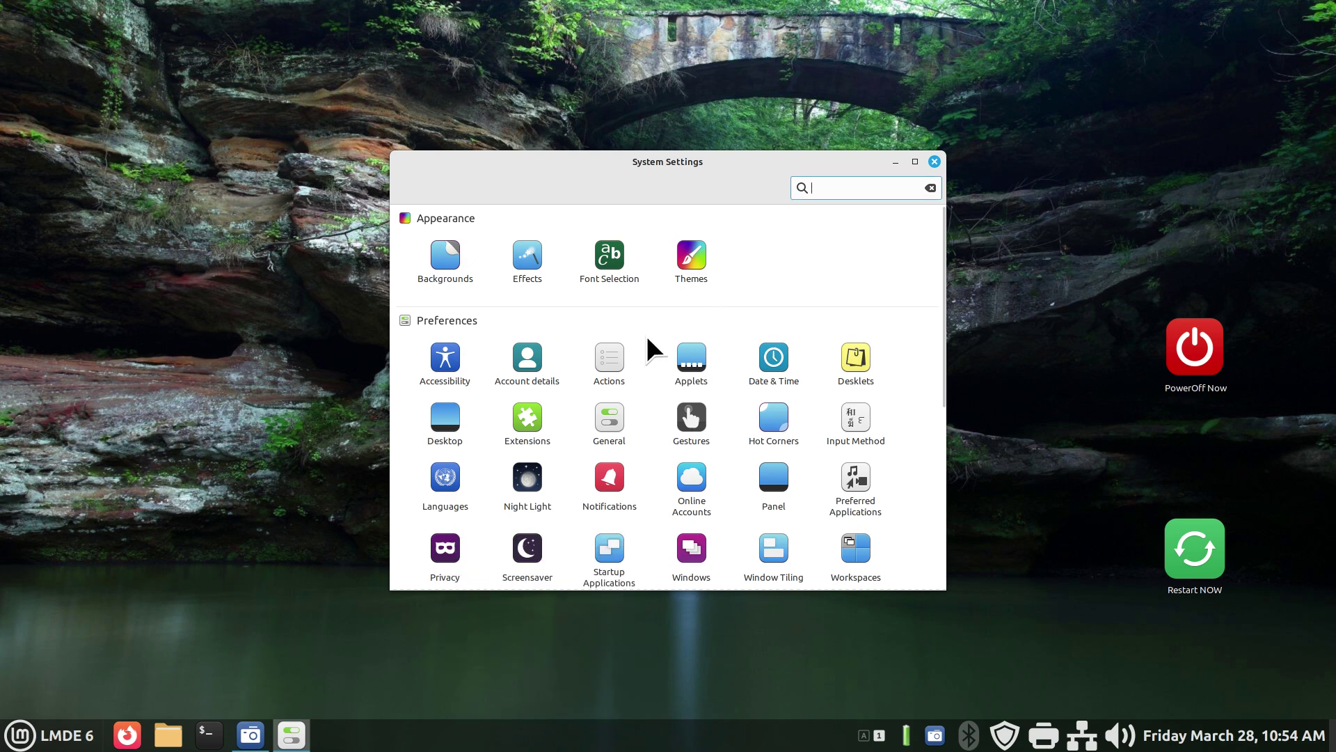
pyautogui.click(607, 417)
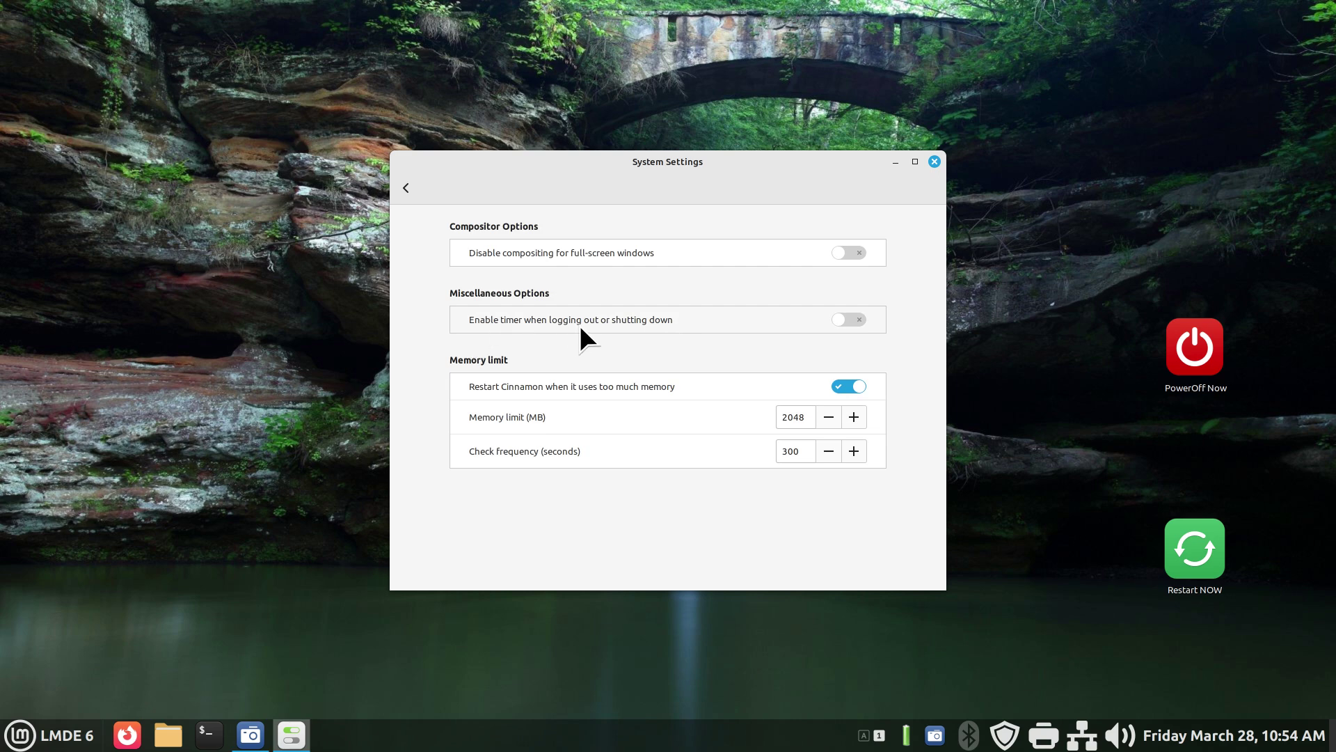
pyautogui.click(853, 320)
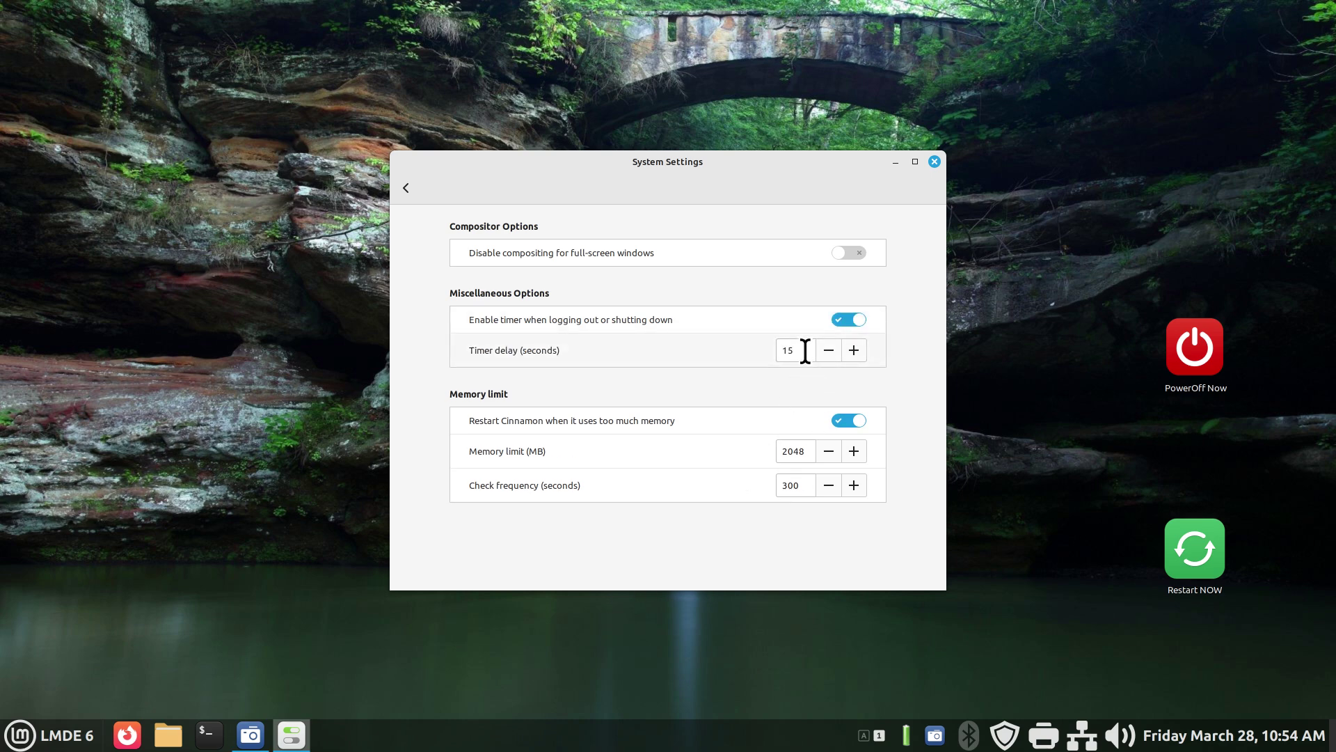
pyautogui.moveTo(806, 351); pyautogui.dragTo(752, 350)
# Twice open the Shut Down prompt from the menu to check the countdown, cancelling each time.
pyautogui.click(82, 735)
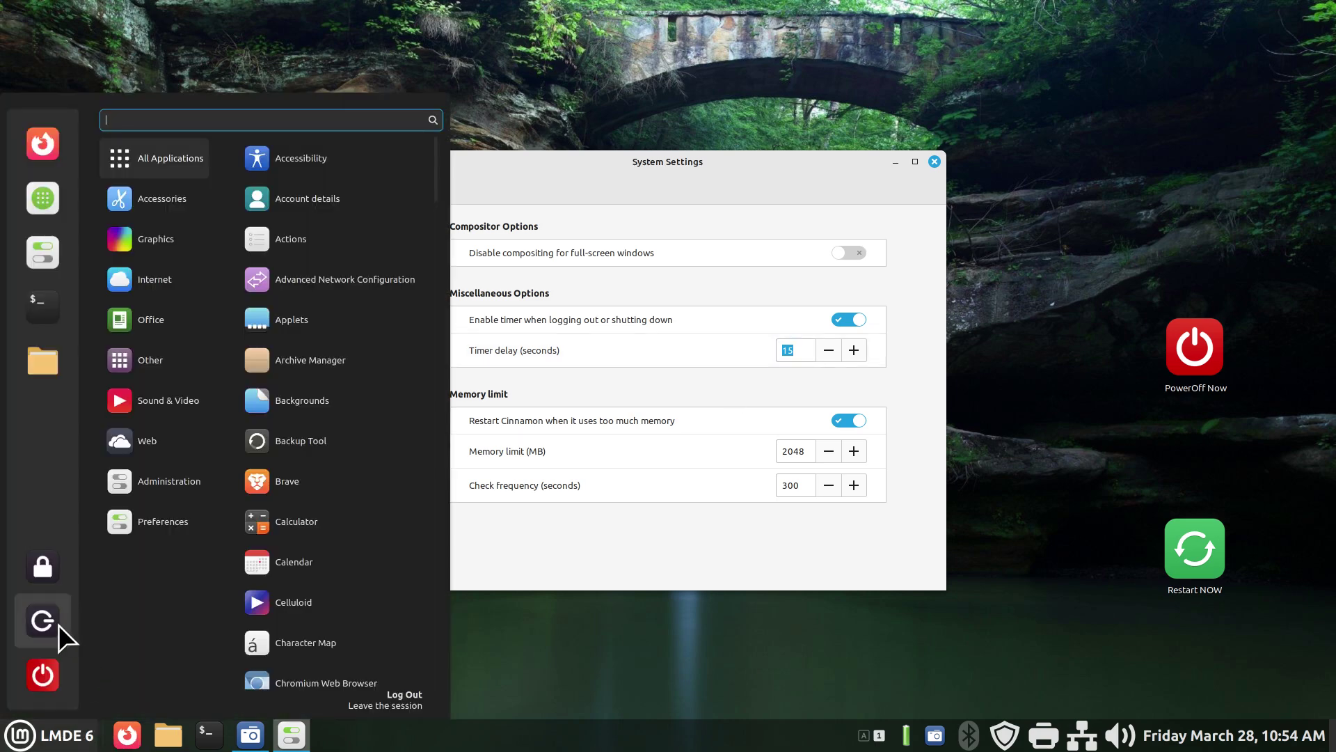
pyautogui.click(43, 673)
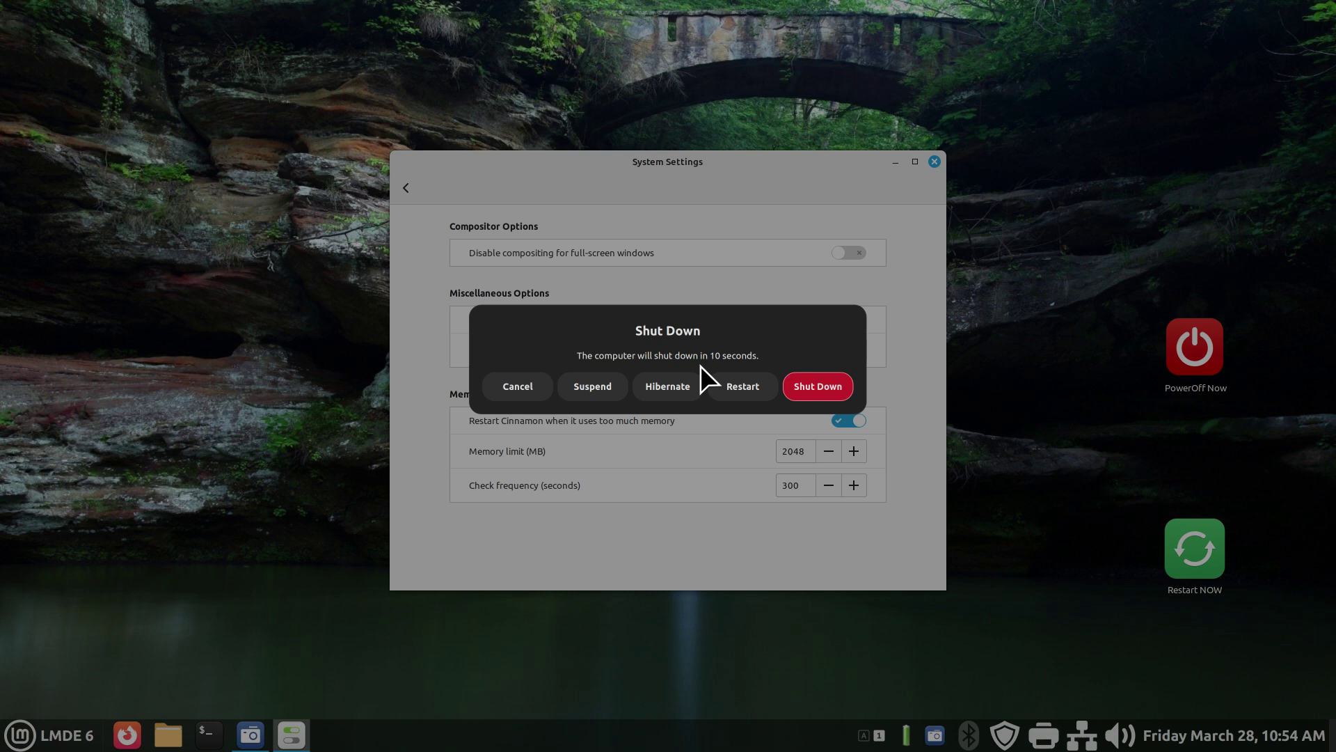
pyautogui.click(511, 386)
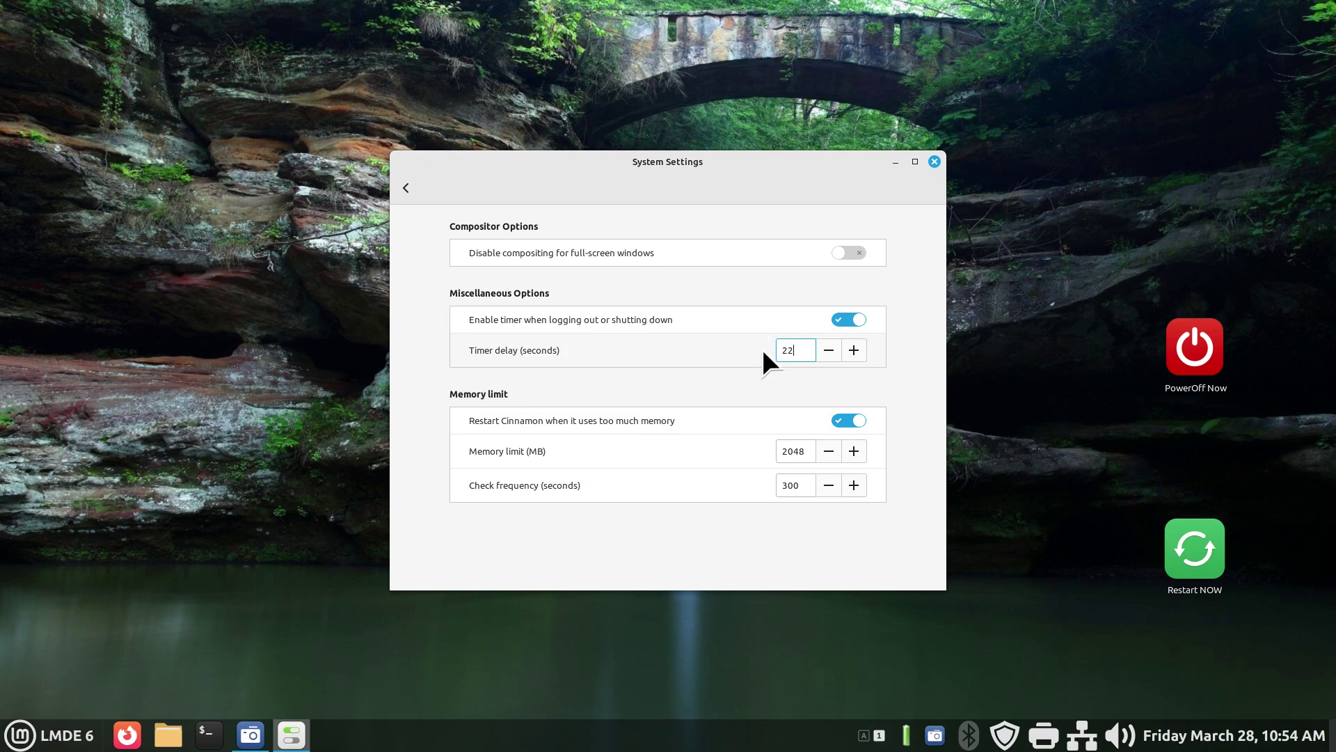
pyautogui.click(19, 735)
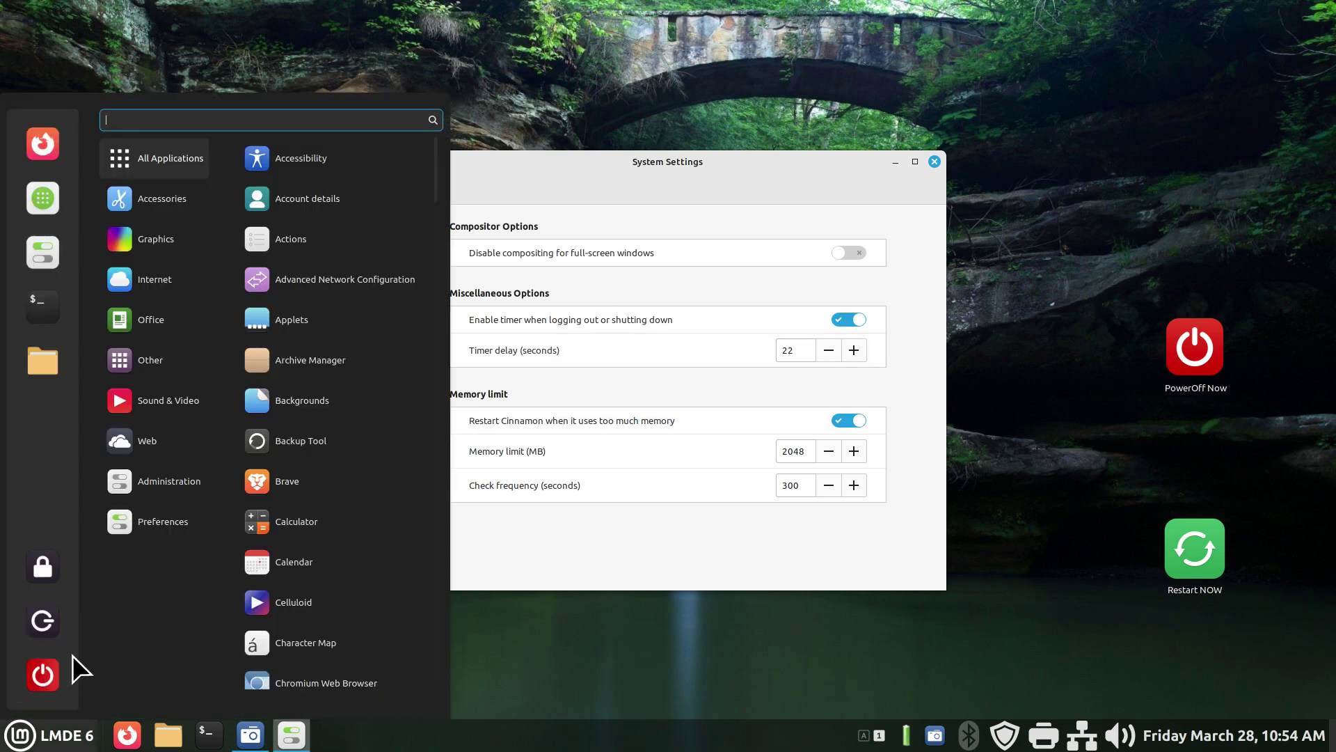
pyautogui.click(51, 672)
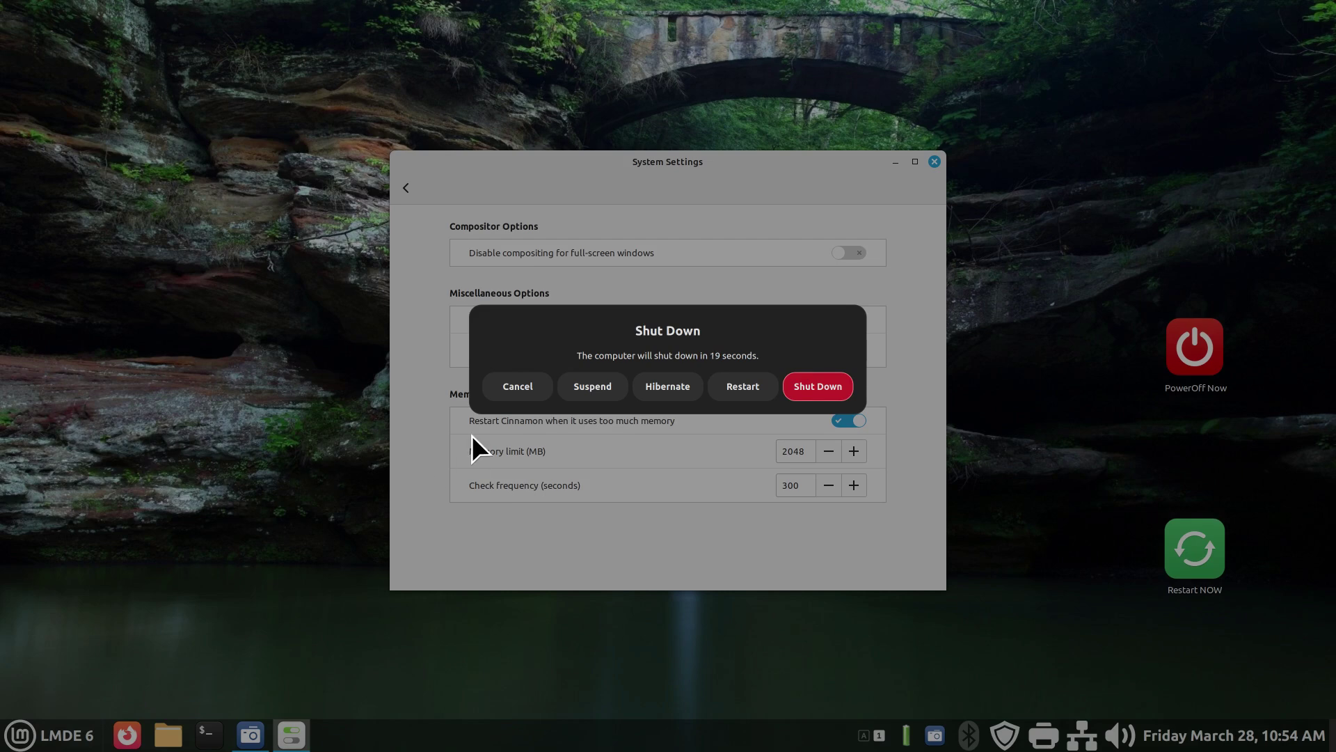
pyautogui.click(508, 387)
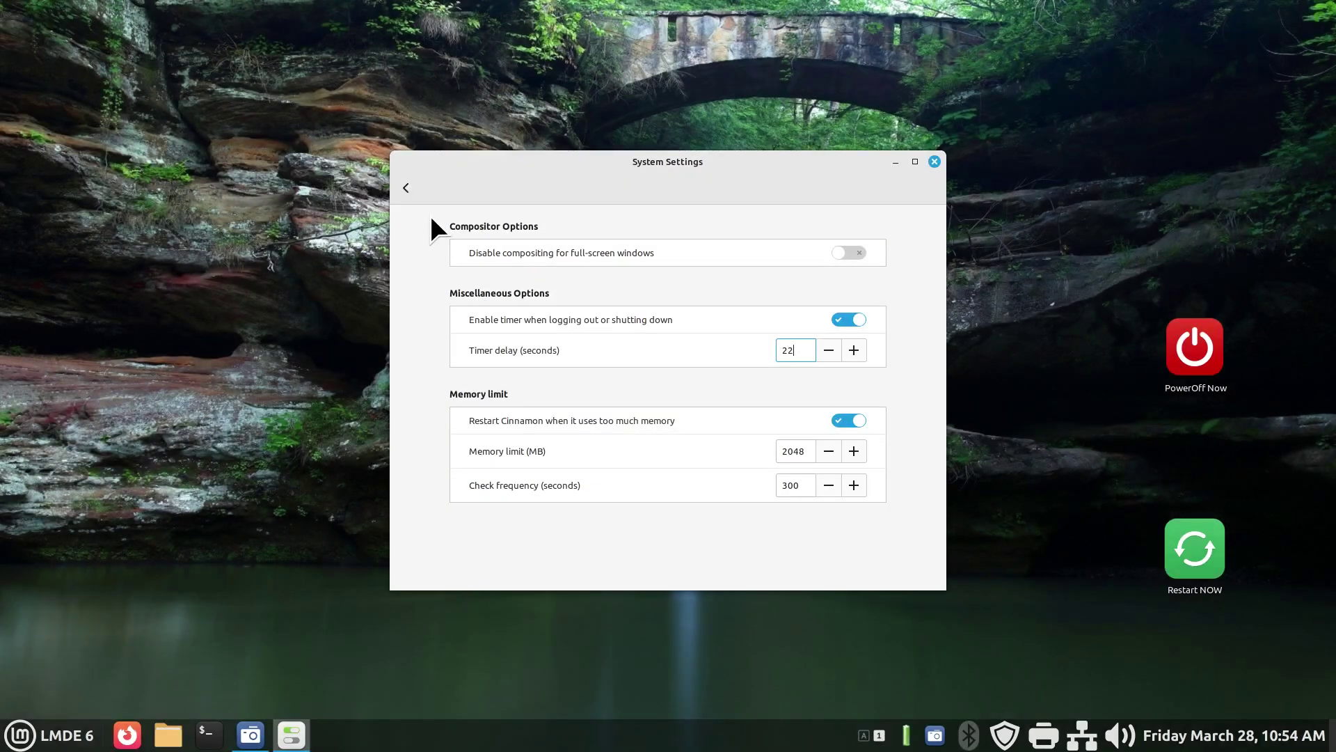
# Return to the Effects page and leave desktop and window effects switched off.
pyautogui.click(405, 187)
pyautogui.click(529, 268)
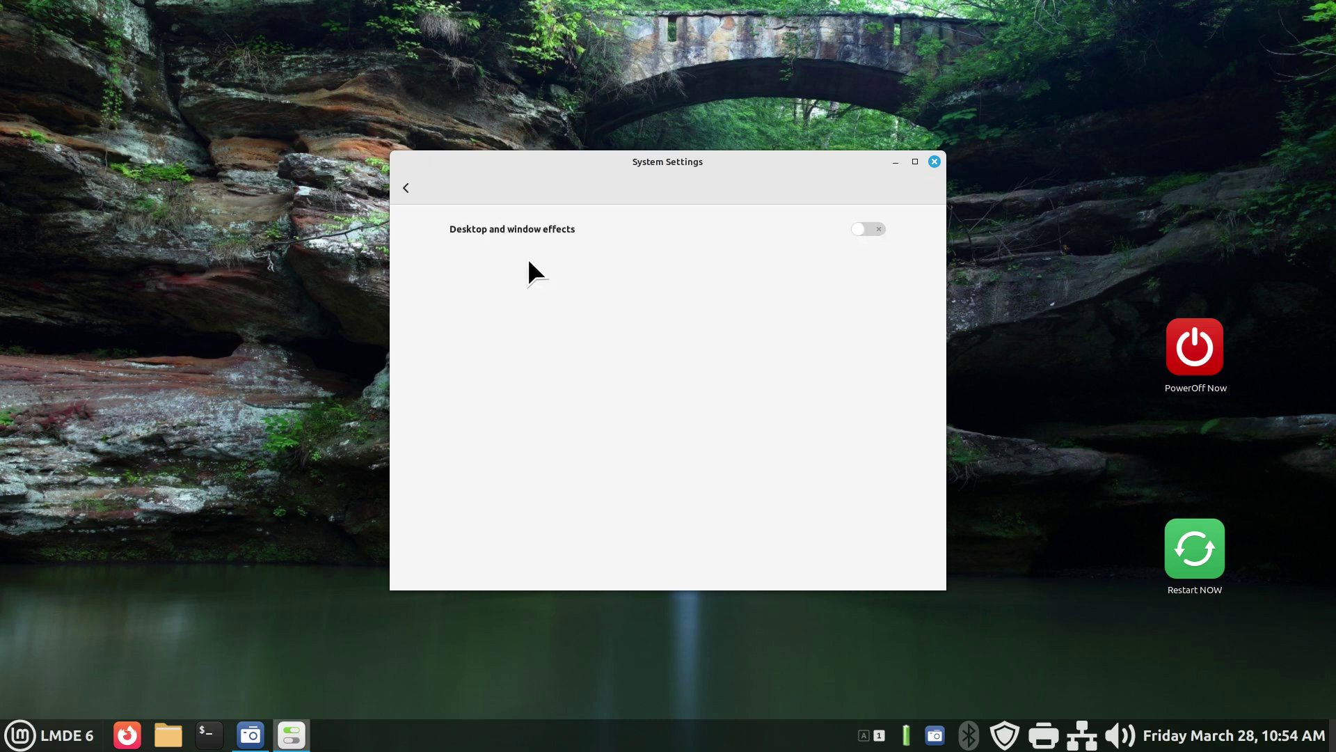
pyautogui.click(874, 228)
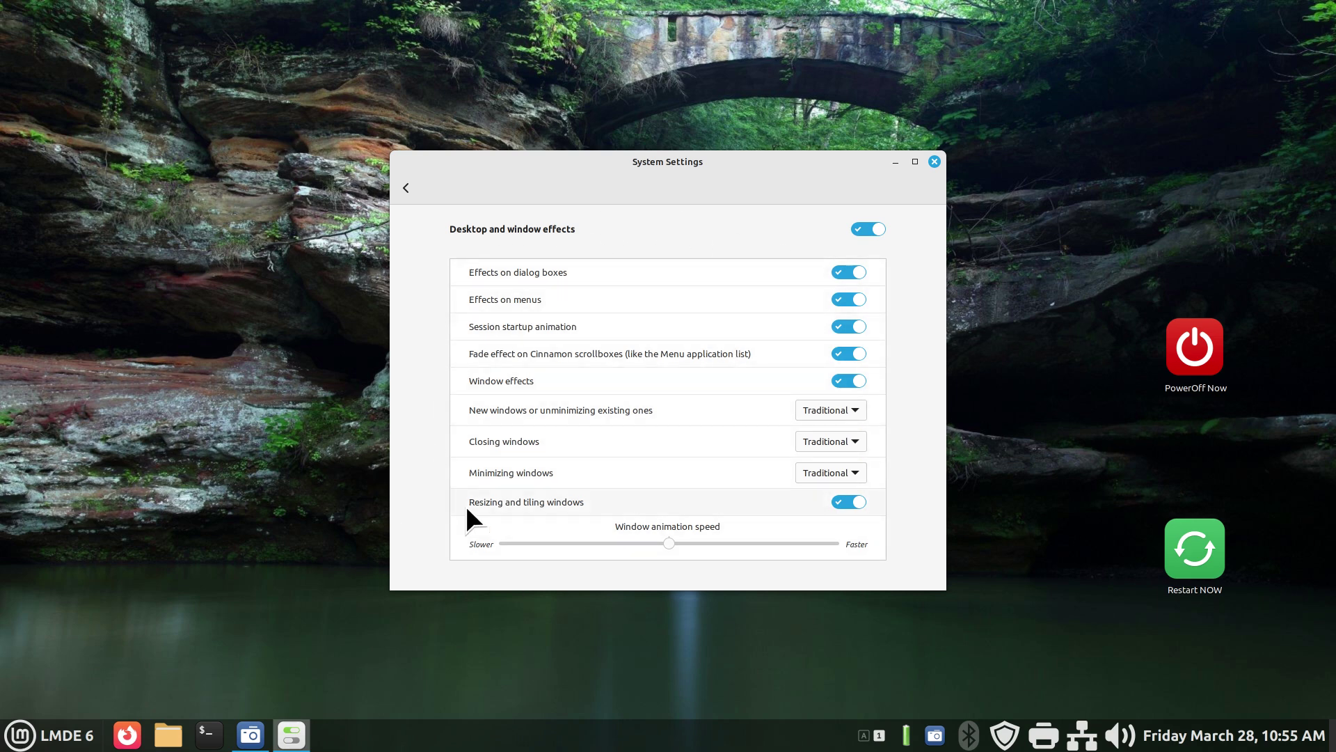
pyautogui.click(861, 228)
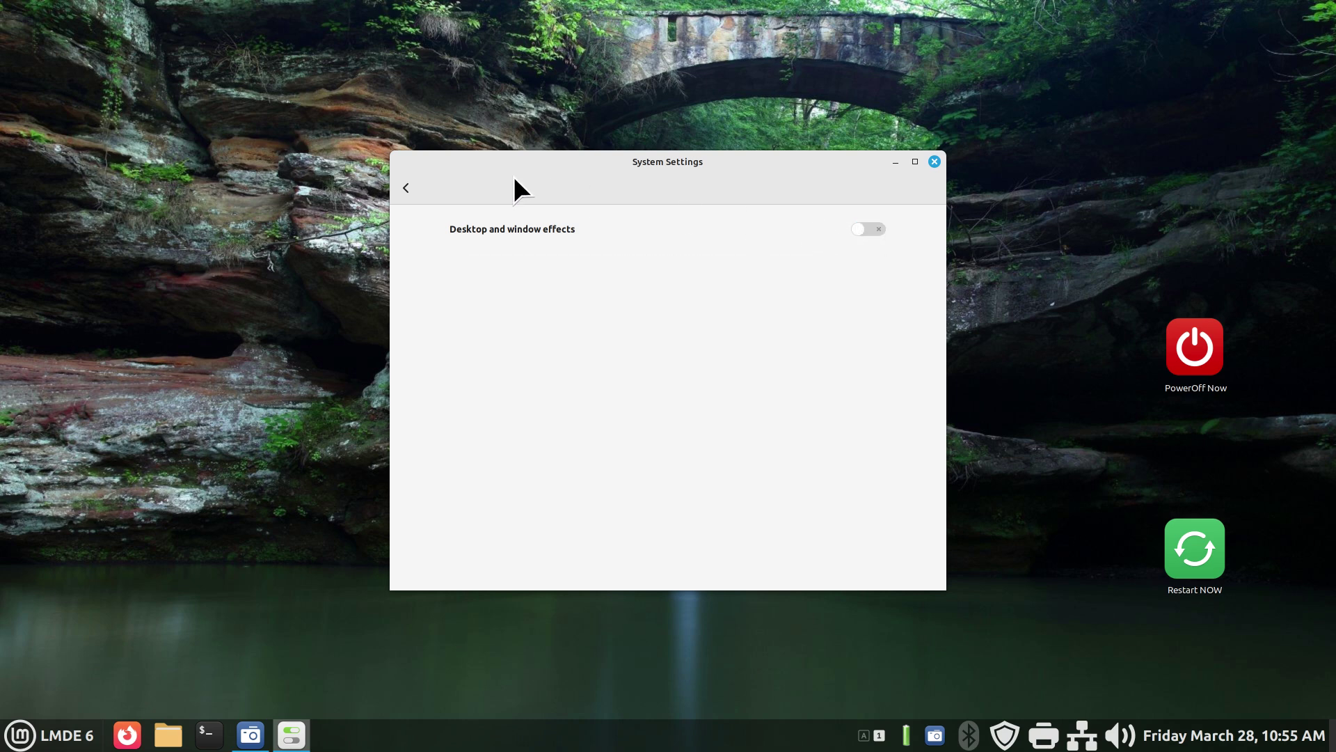
# Go back to the settings overview and close System Settings.
pyautogui.click(406, 189)
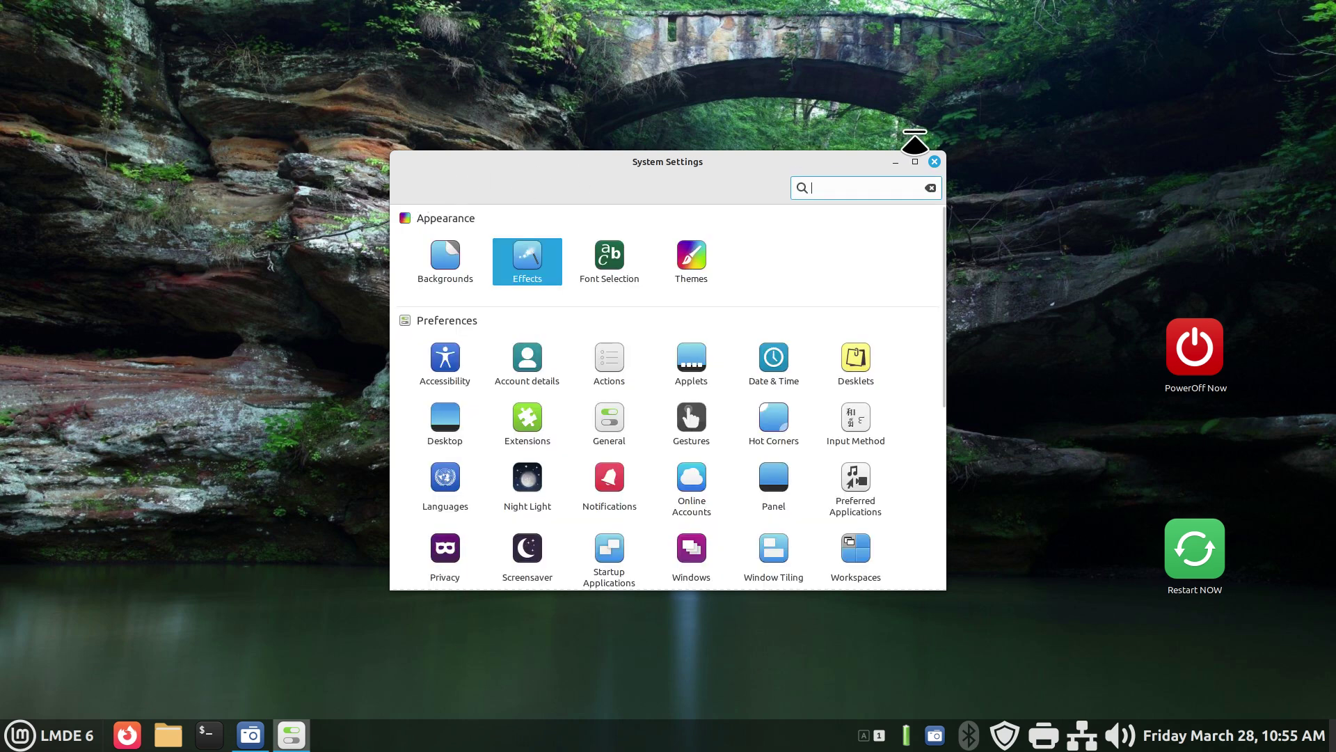
pyautogui.click(935, 162)
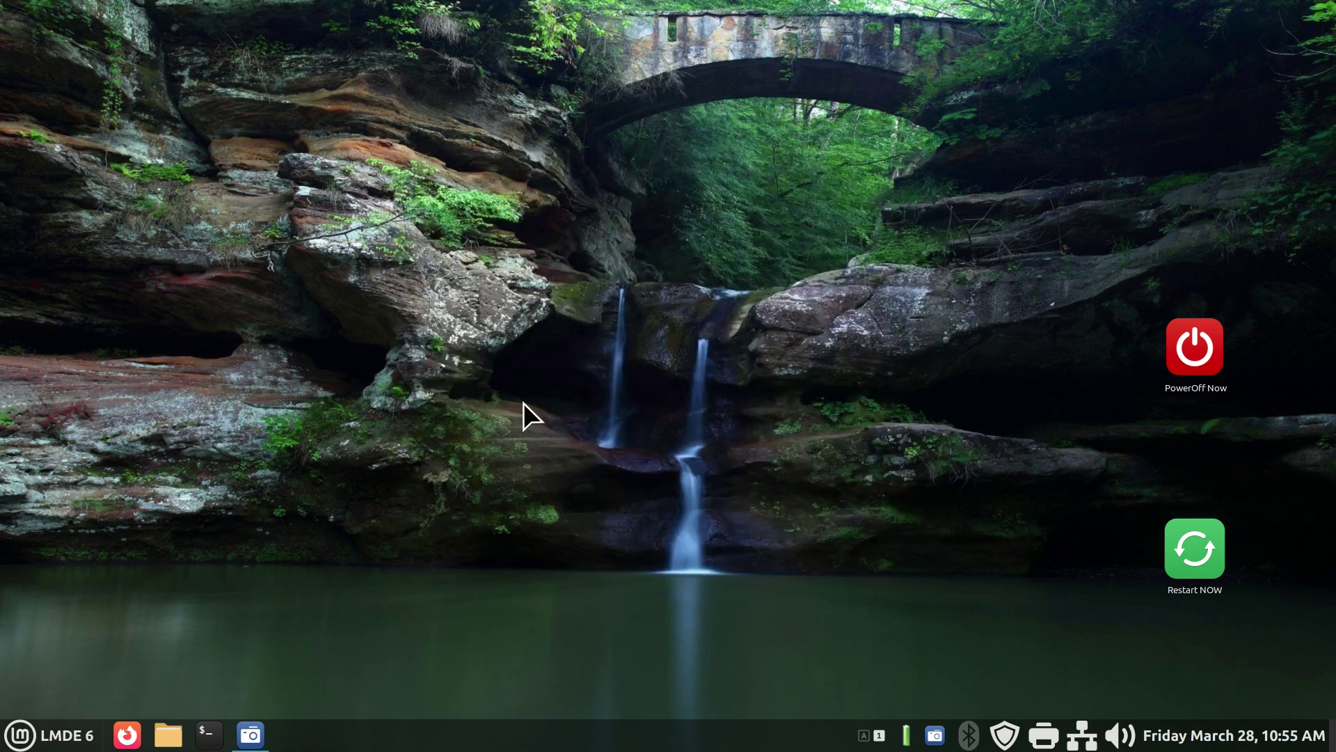
pyautogui.click(61, 730)
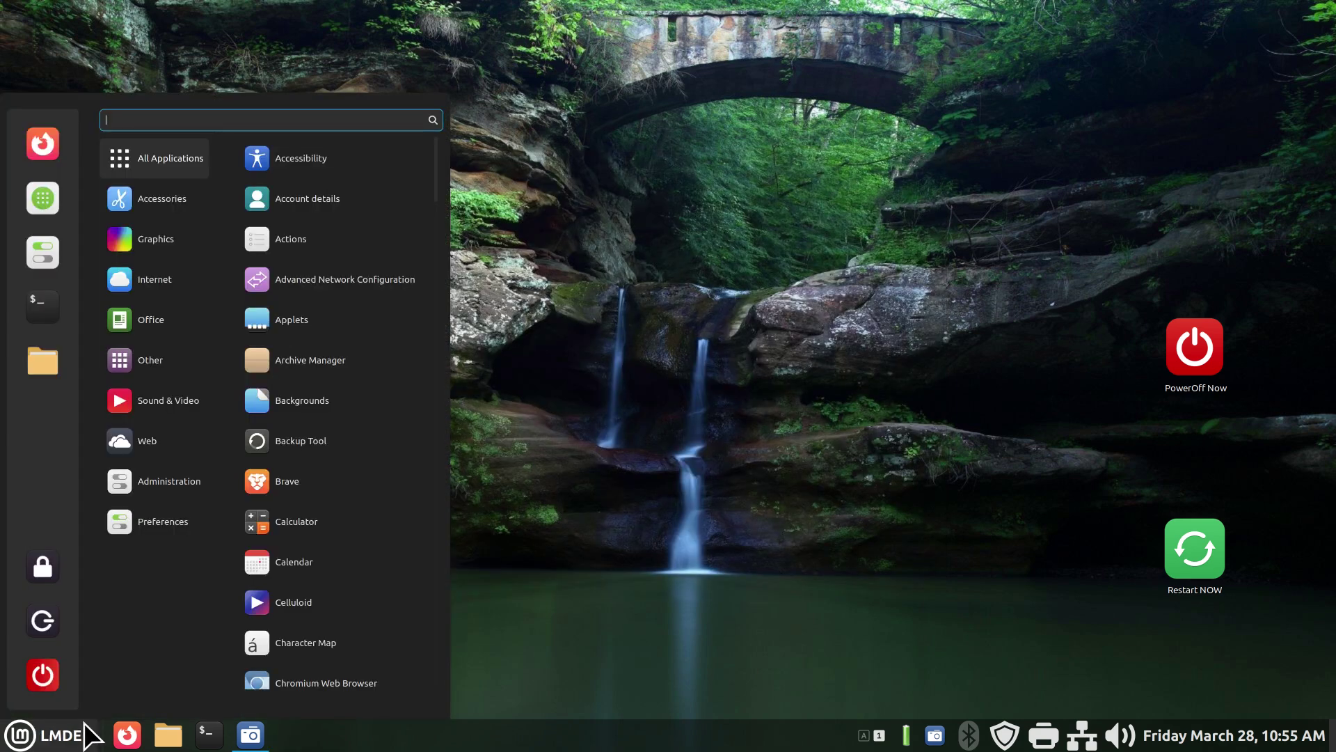
# In the Menu settings, switch off category icons, application icons, and favorites and session buttons.
pyautogui.rightClick(24, 740)
pyautogui.click(65, 682)
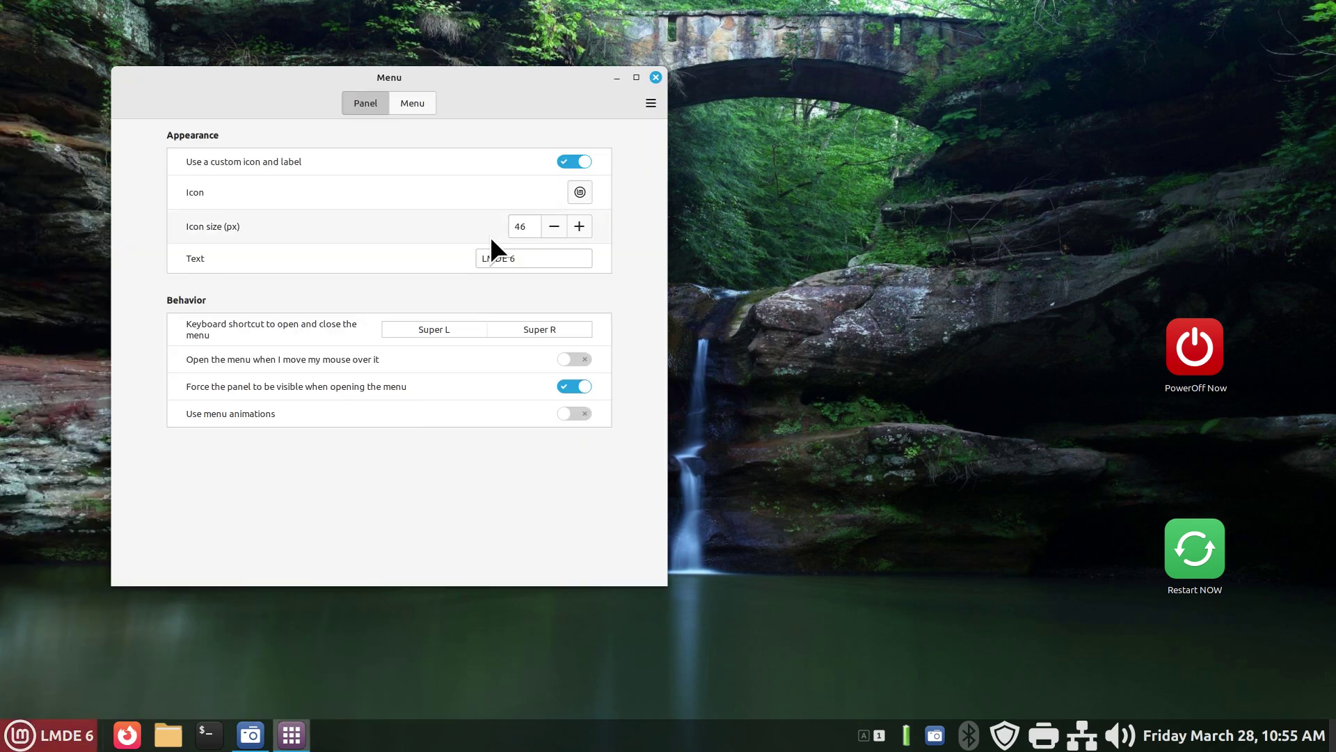
pyautogui.click(412, 103)
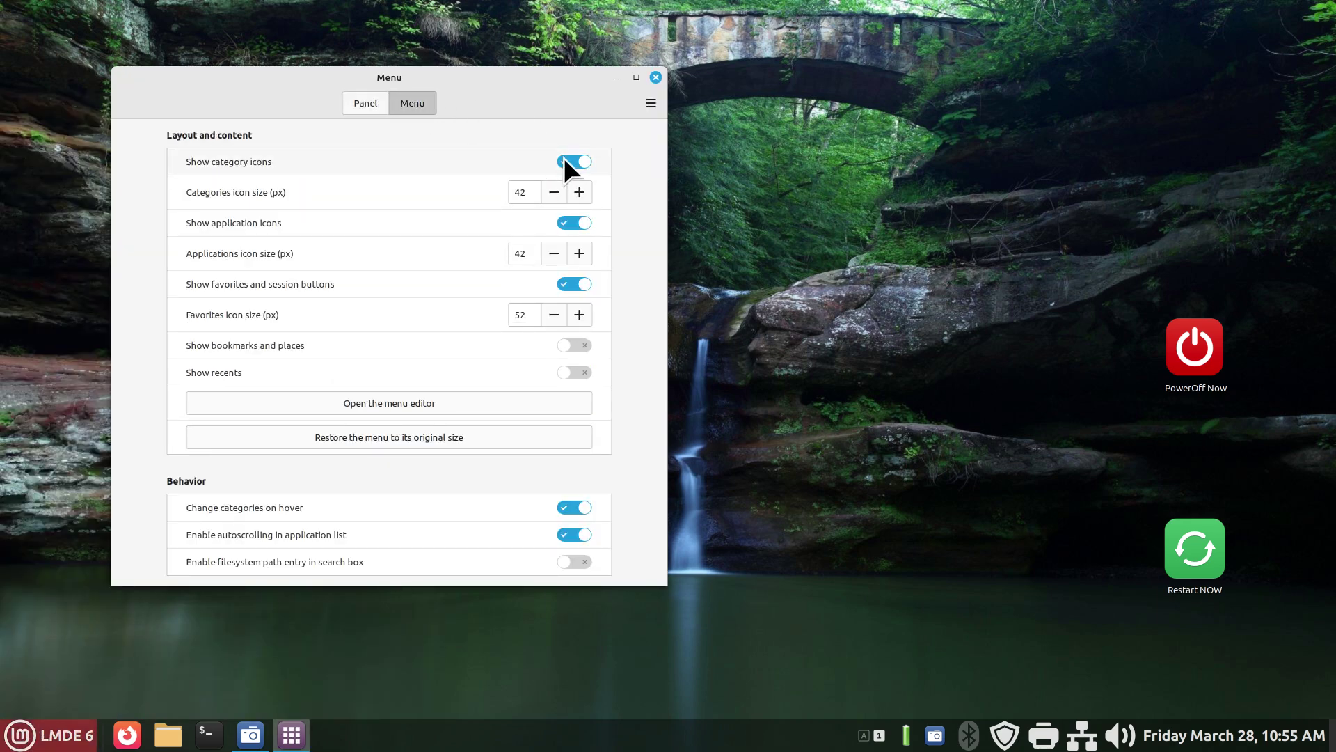
pyautogui.click(566, 160)
pyautogui.click(569, 188)
pyautogui.click(574, 215)
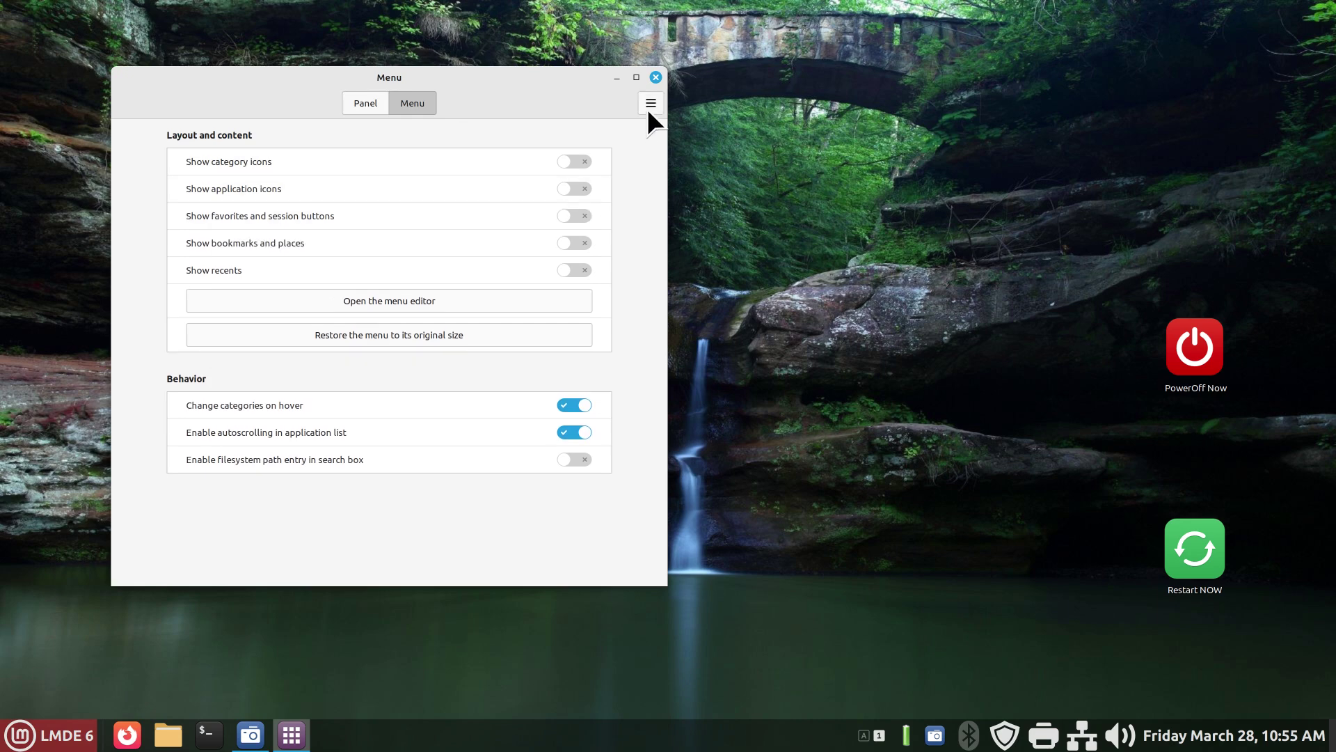
pyautogui.click(655, 75)
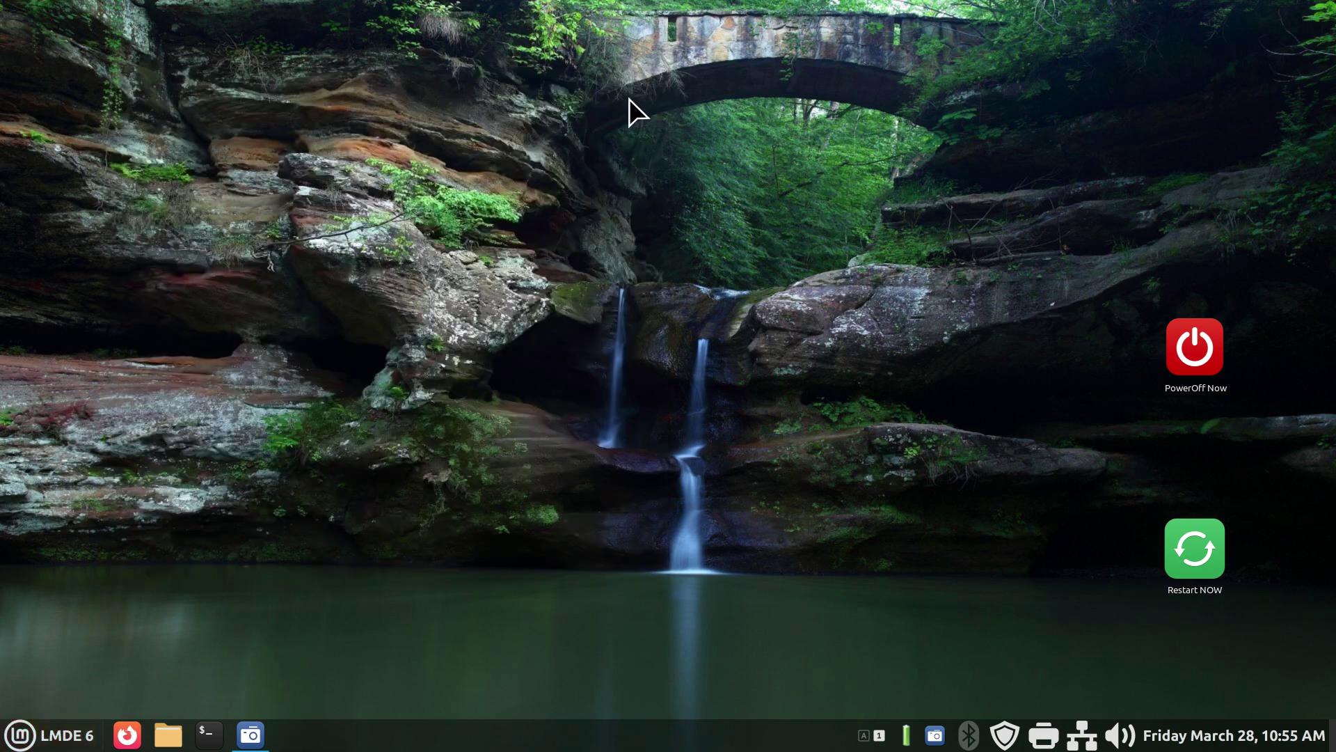
pyautogui.click(38, 742)
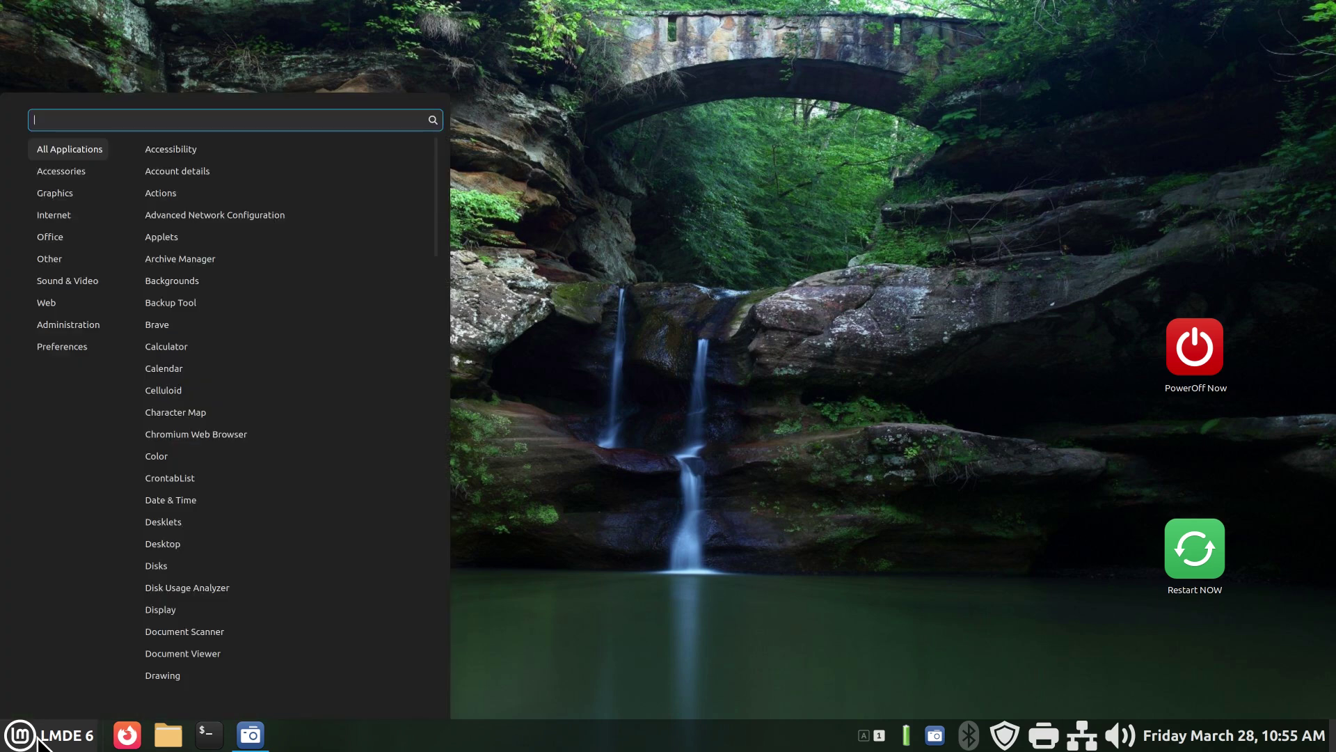
pyautogui.click(804, 391)
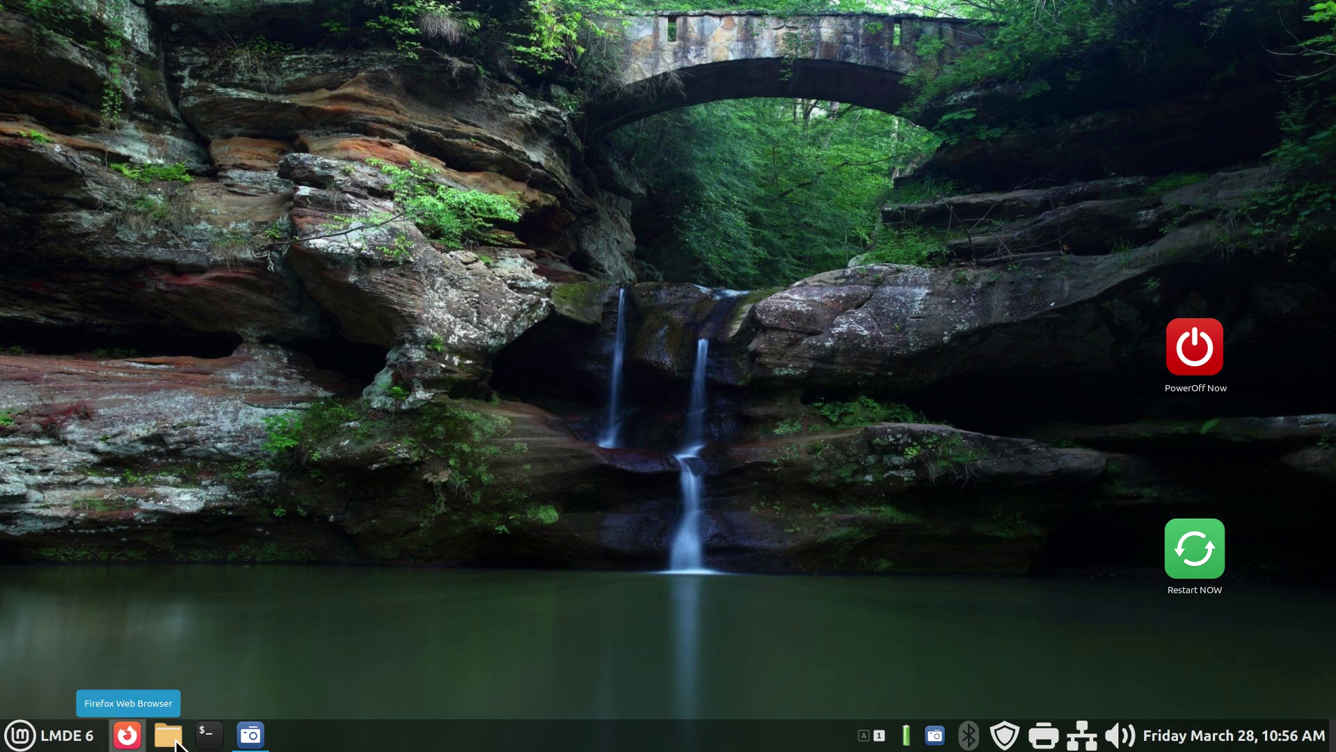
pyautogui.click(45, 728)
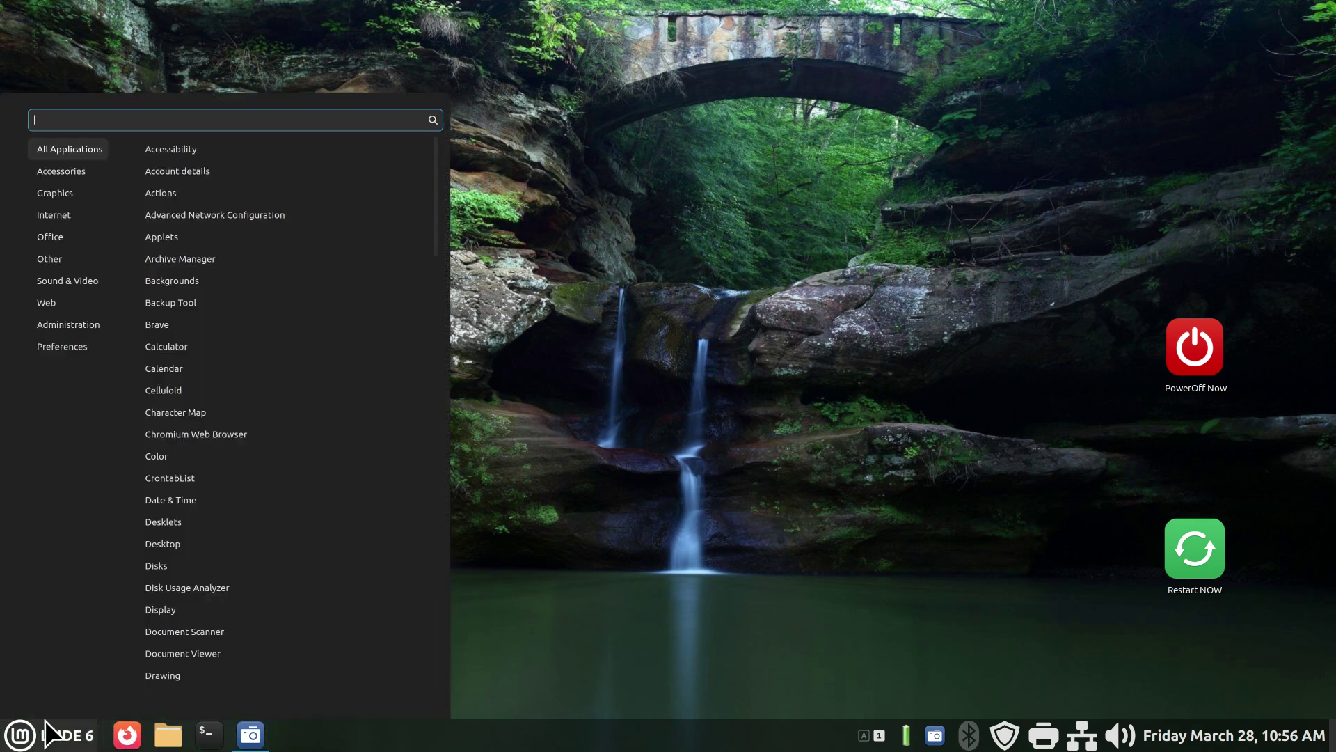
pyautogui.moveTo(35, 232)
pyautogui.moveTo(28, 346)
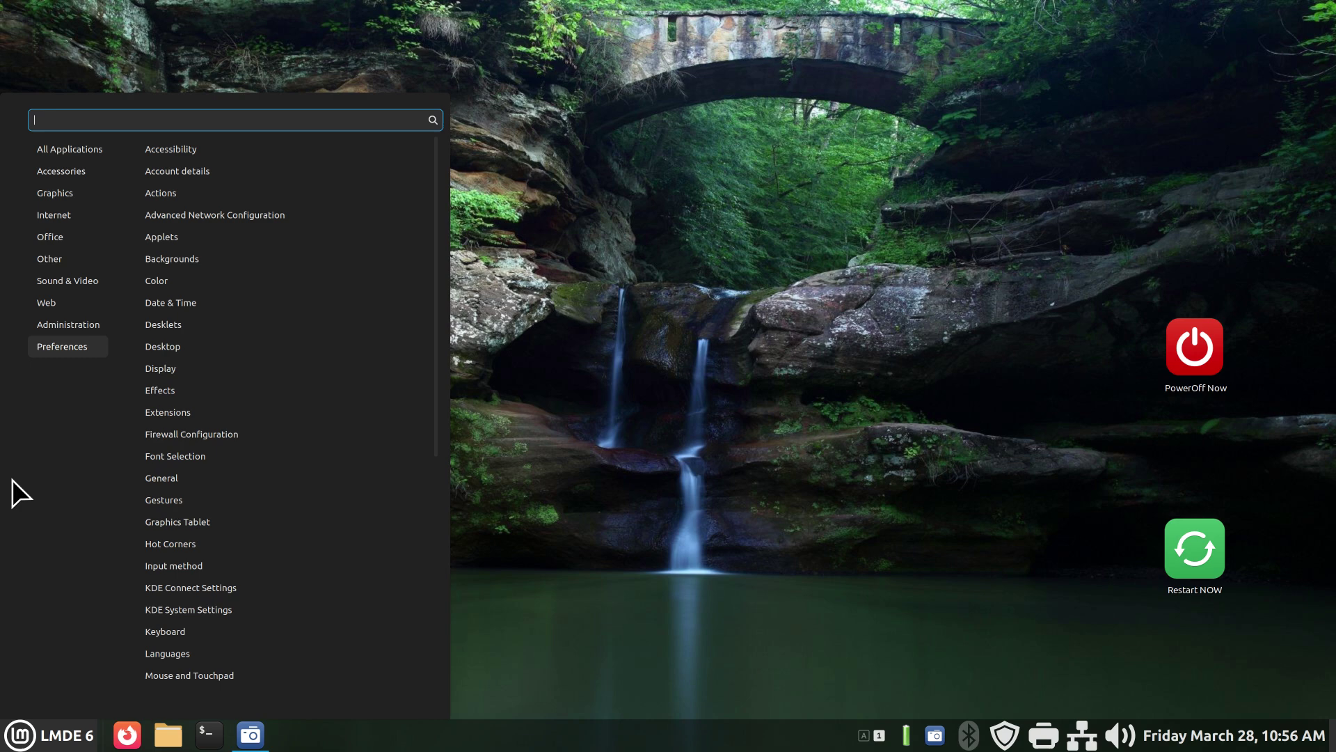
pyautogui.click(1035, 369)
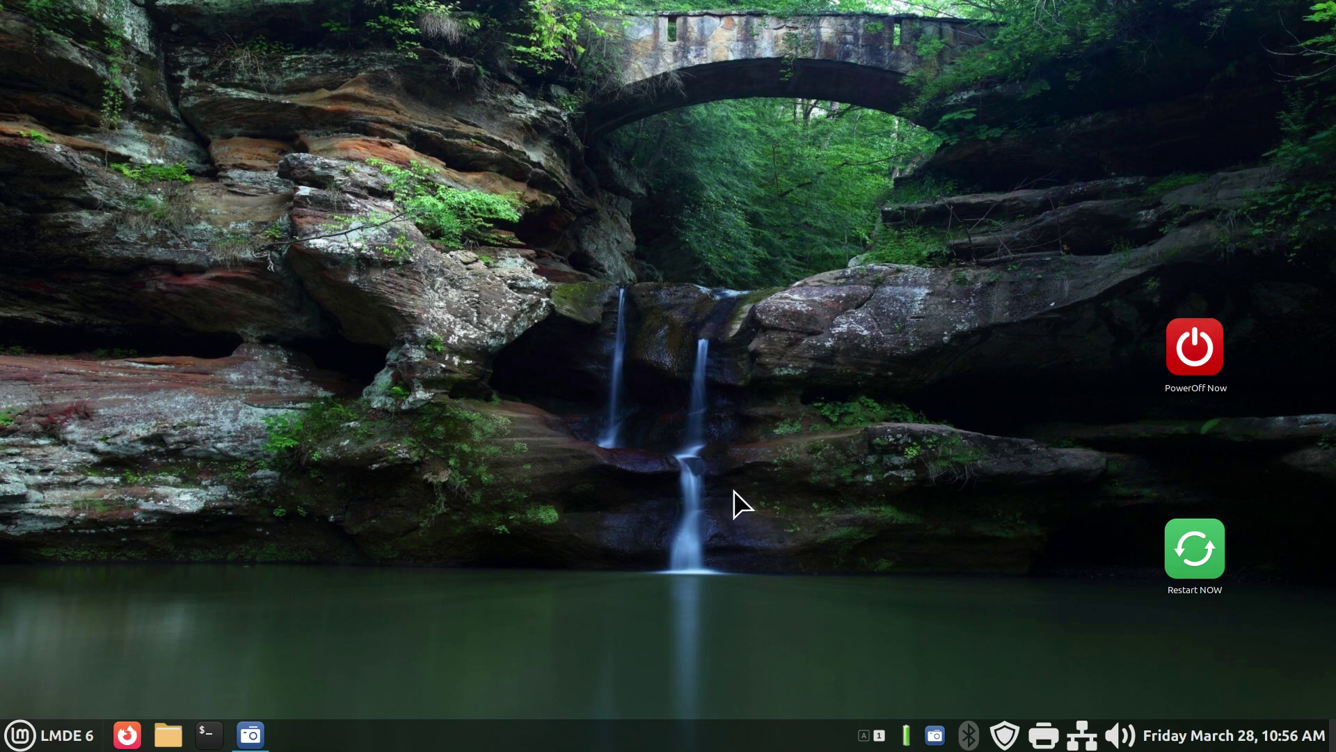
# Move the PowerOff Now launcher to the top-right and view its Properties showing the poweroff command.
pyautogui.moveTo(1172, 348); pyautogui.dragTo(1058, 225)
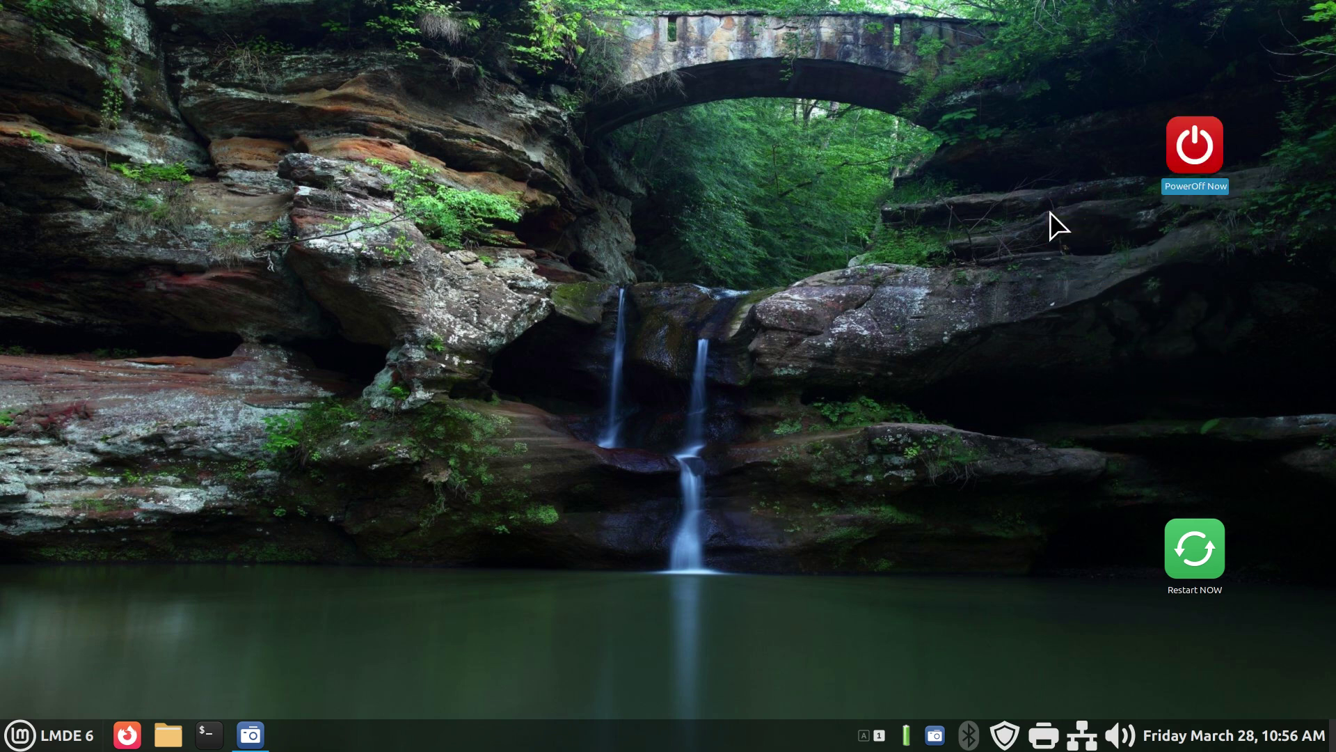
pyautogui.rightClick(1189, 145)
pyautogui.click(1239, 416)
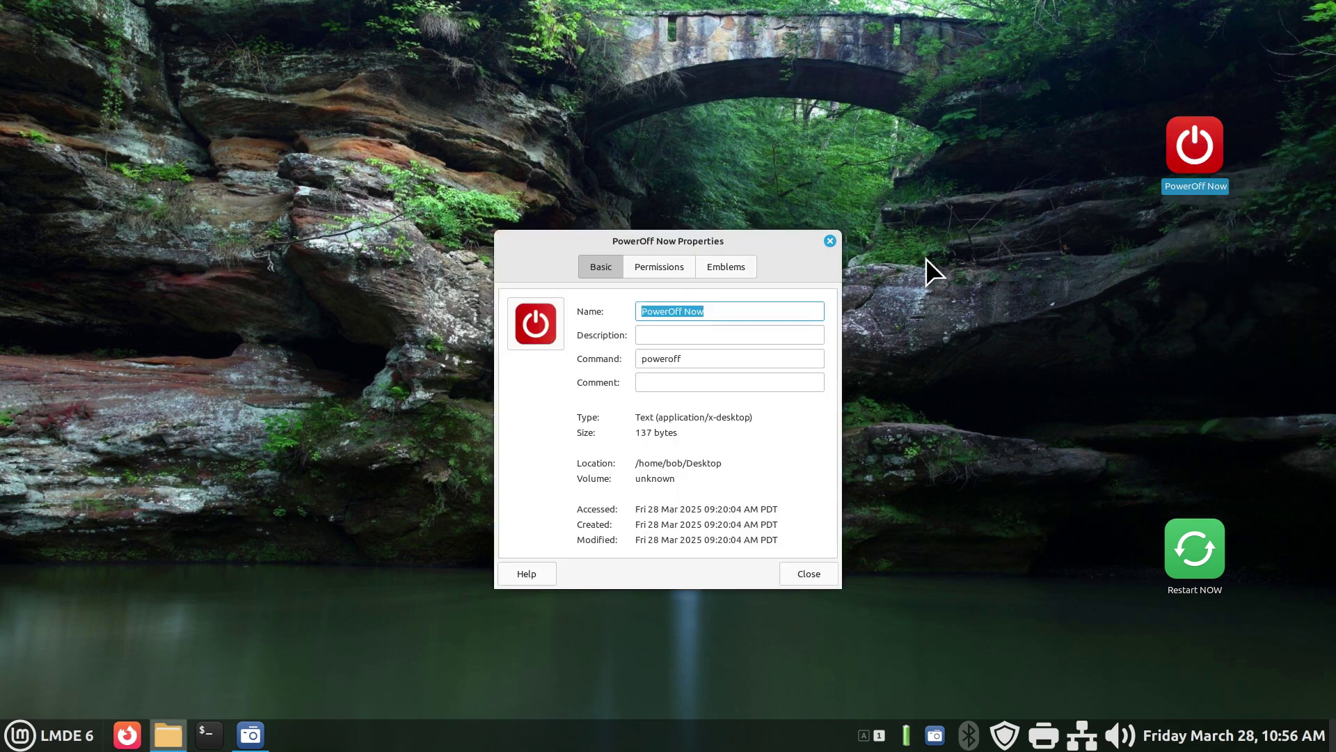
pyautogui.moveTo(775, 244); pyautogui.dragTo(974, 187)
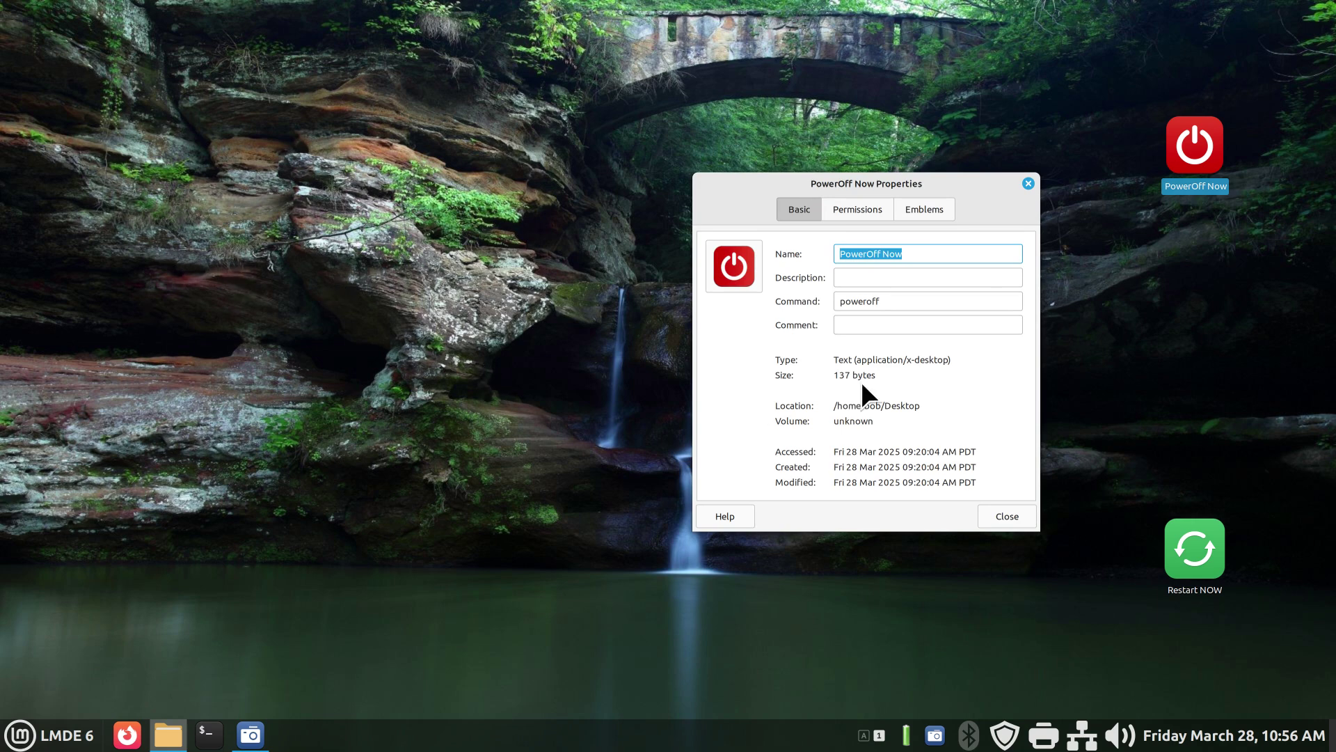
# Create a new desktop launcher named 'Shutdown NOW' with the command poweroff.
pyautogui.rightClick(325, 299)
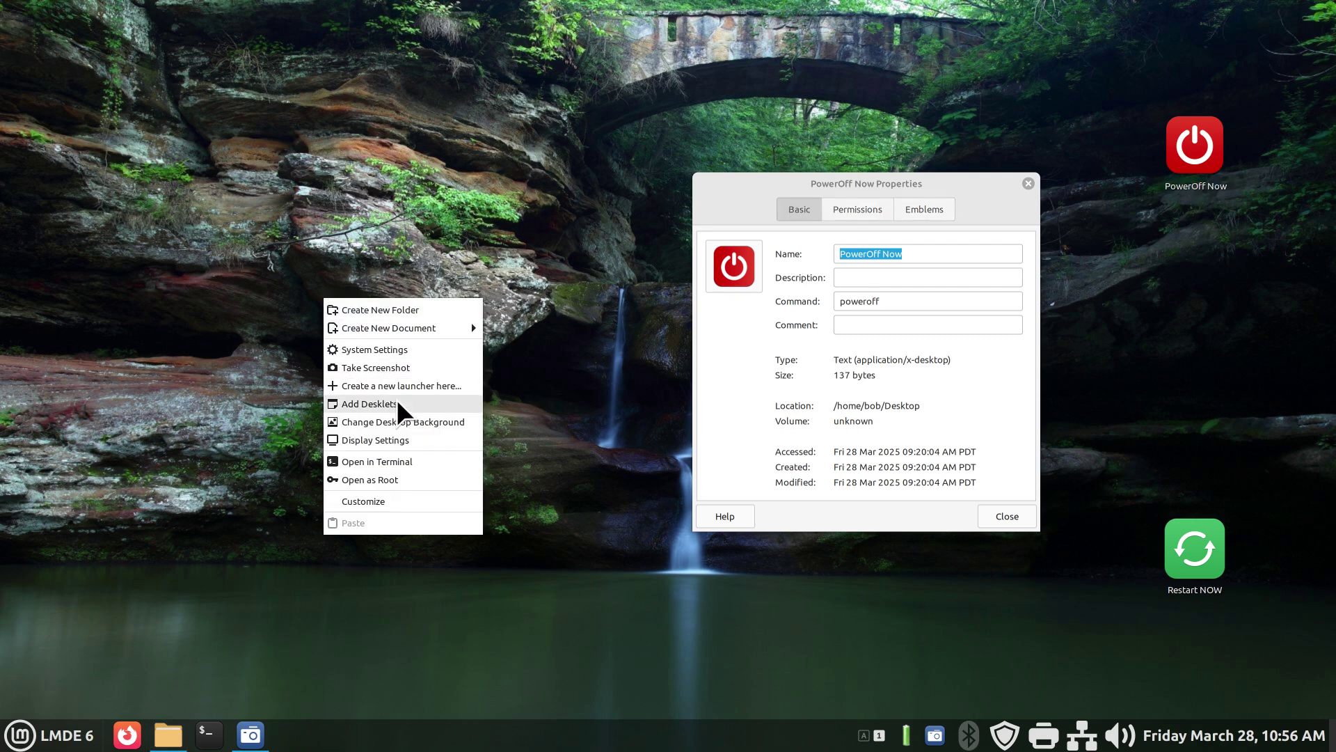
pyautogui.click(394, 389)
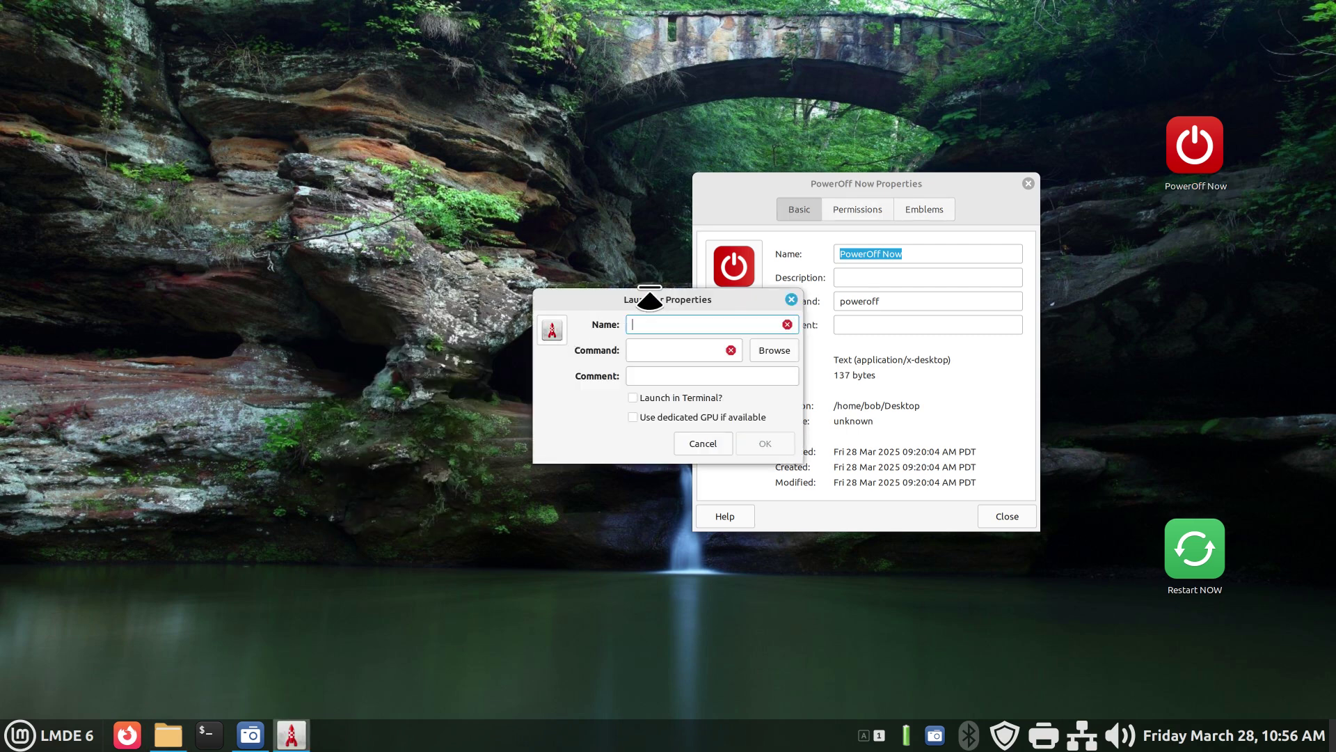
pyautogui.moveTo(636, 304); pyautogui.dragTo(394, 304)
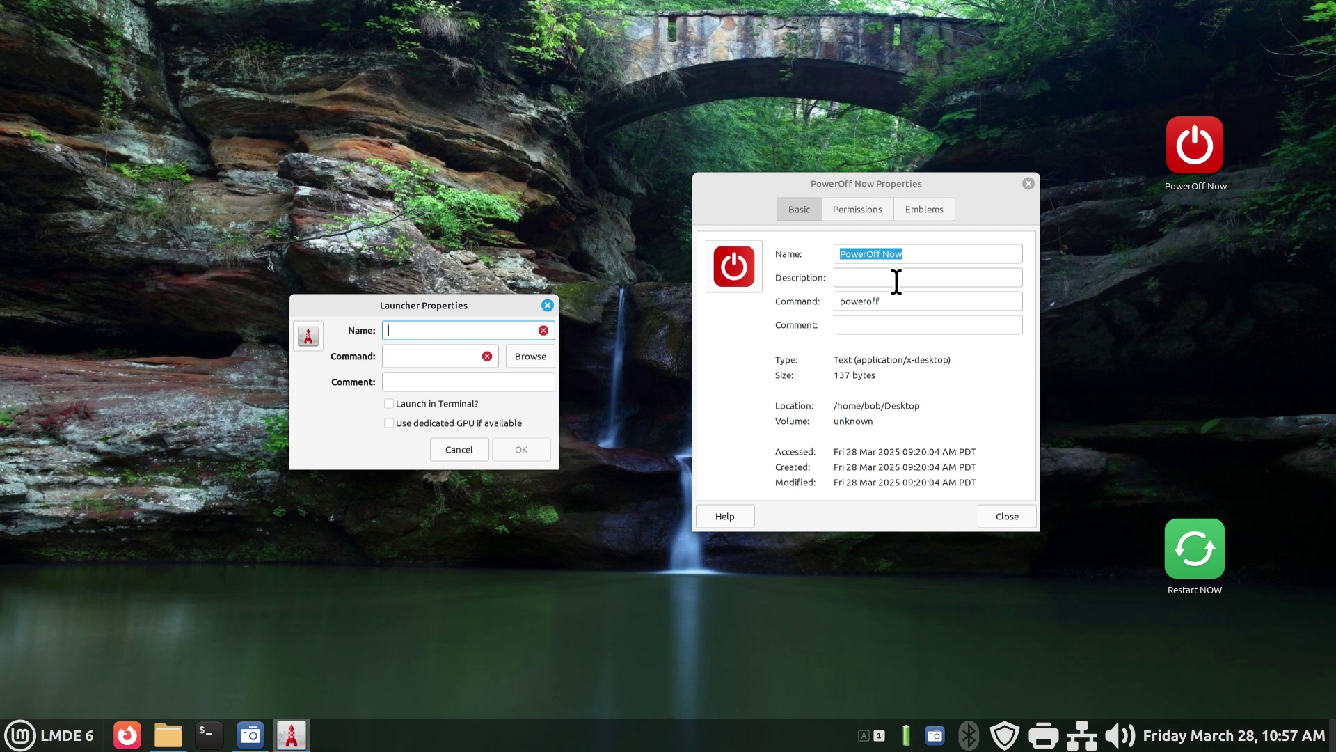
pyautogui.write('Shutdown NOW')
pyautogui.moveTo(474, 304); pyautogui.dragTo(502, 298)
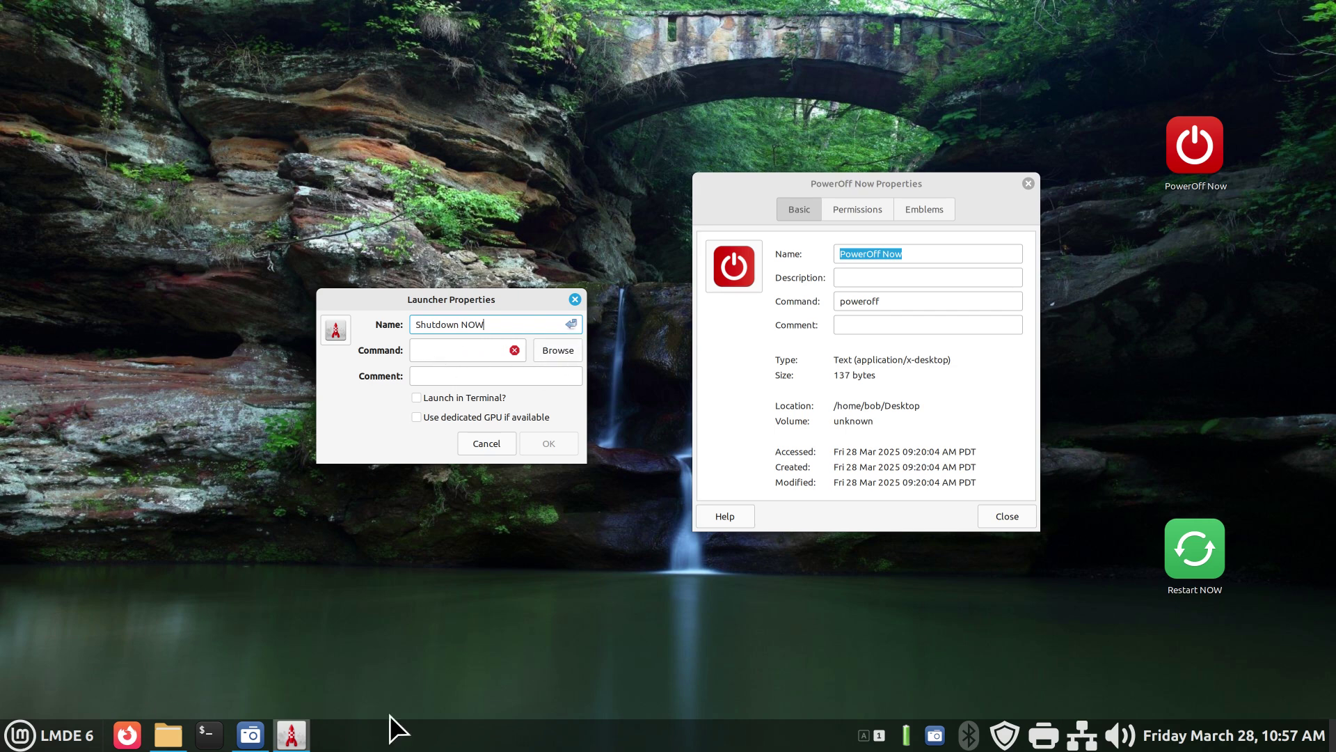
pyautogui.click(426, 349)
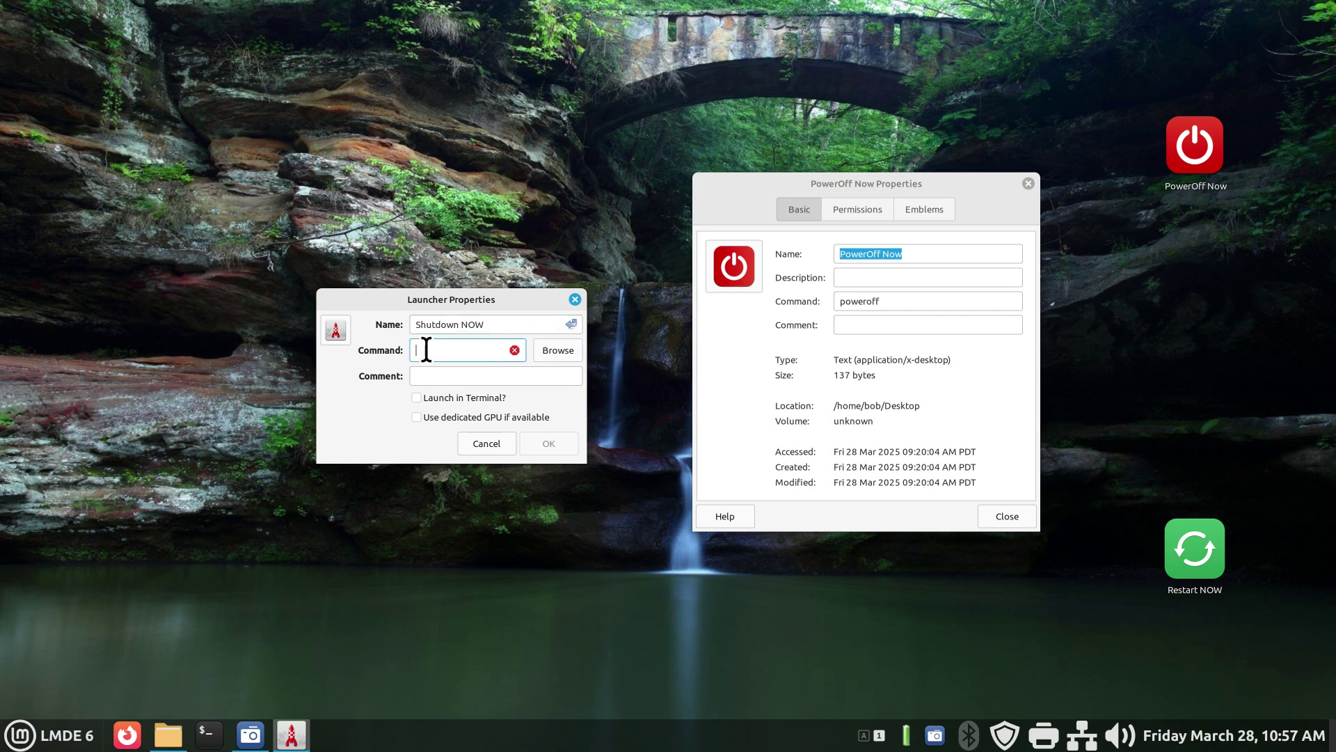
pyautogui.write('poweroff')
# Search icons for 'shut' and set the launcher's icon to gnome-shutdown.
pyautogui.click(332, 320)
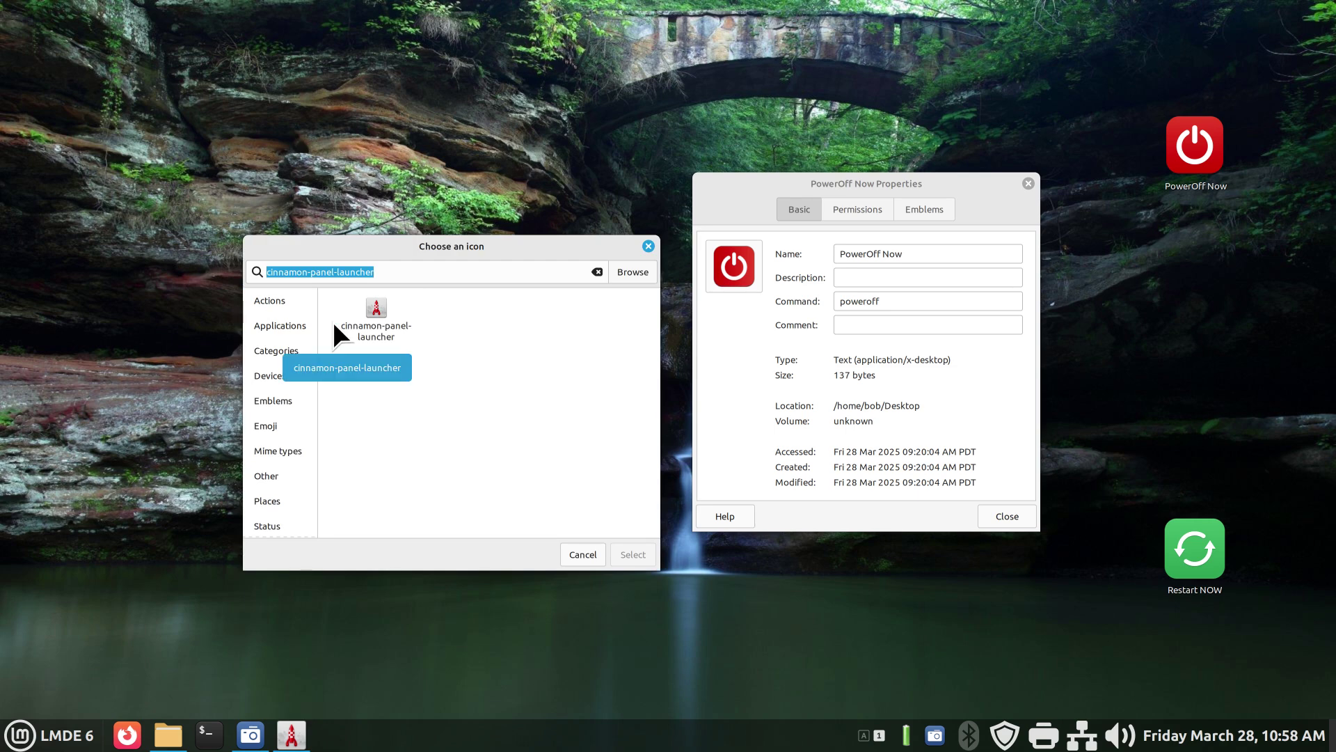
pyautogui.write('shut')
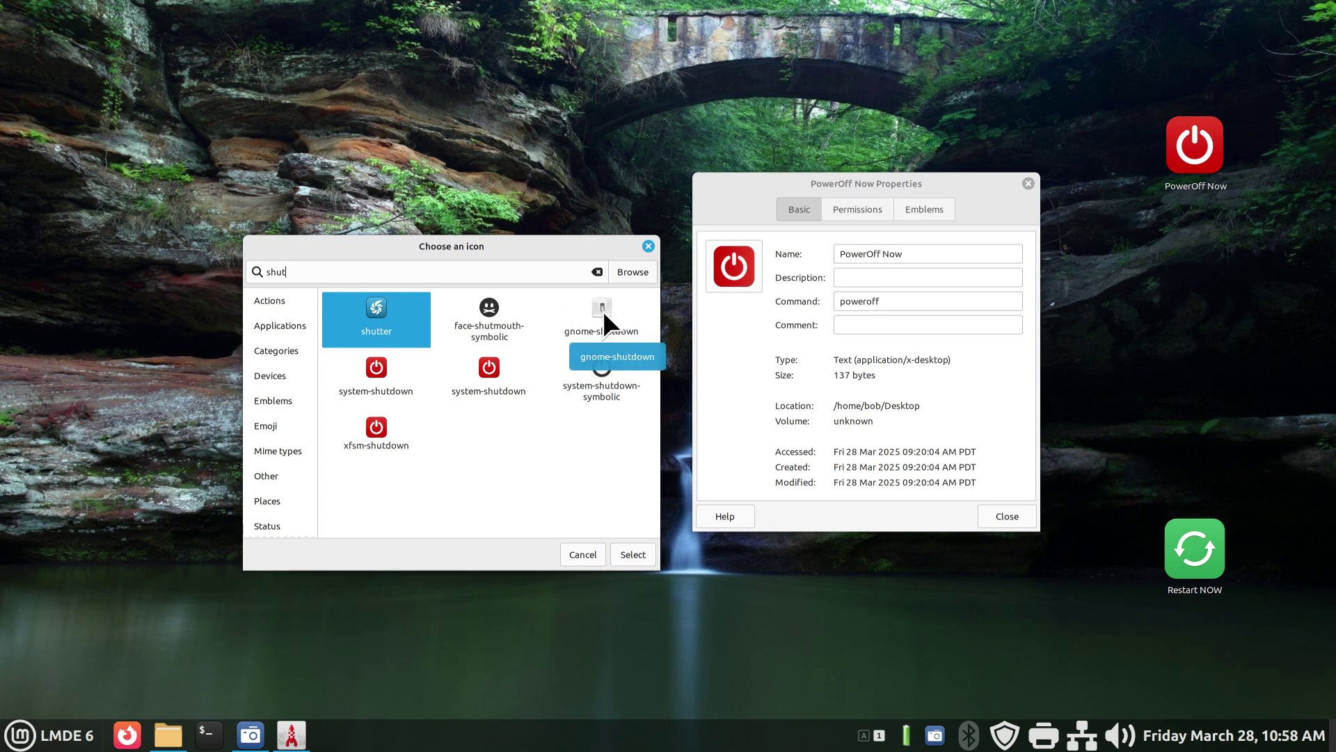
pyautogui.click(603, 309)
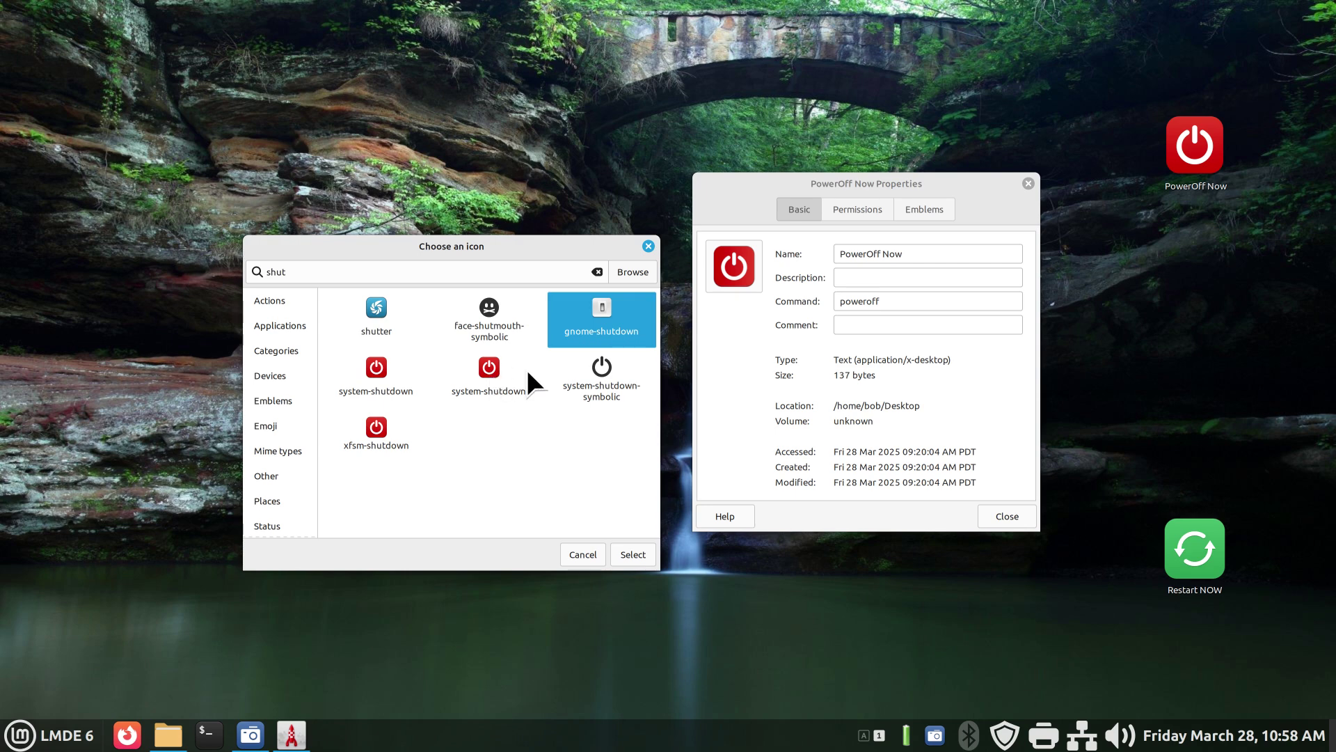
pyautogui.click(633, 550)
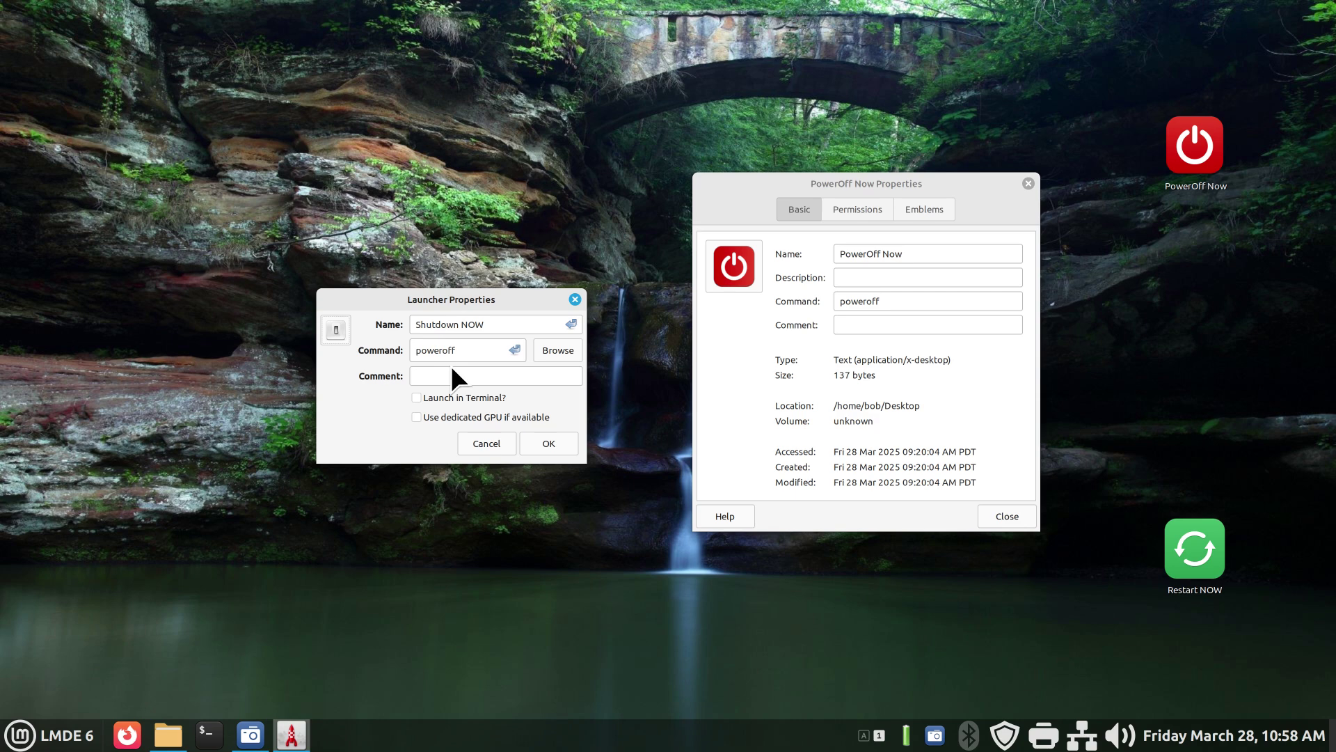
# Save the Shutdown NOW launcher to the desktop and also add it to the application menu.
pyautogui.click(549, 442)
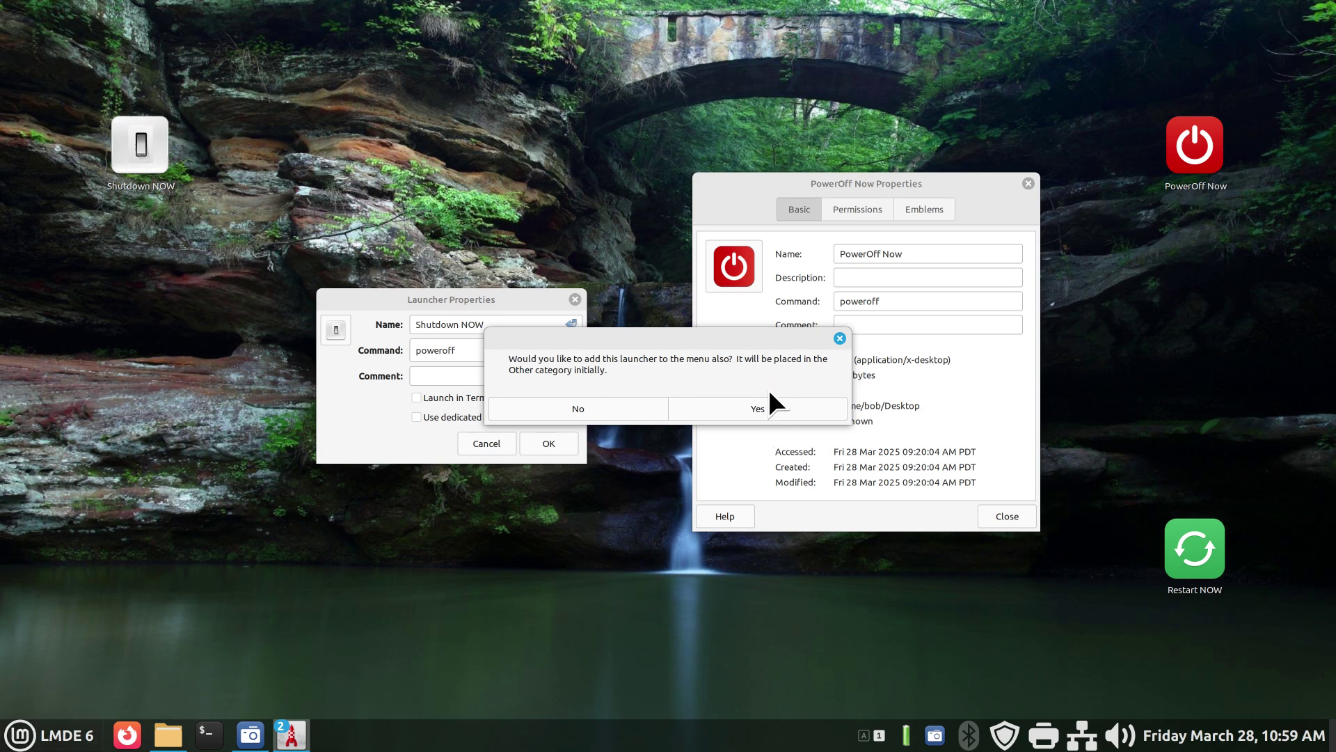
pyautogui.click(769, 407)
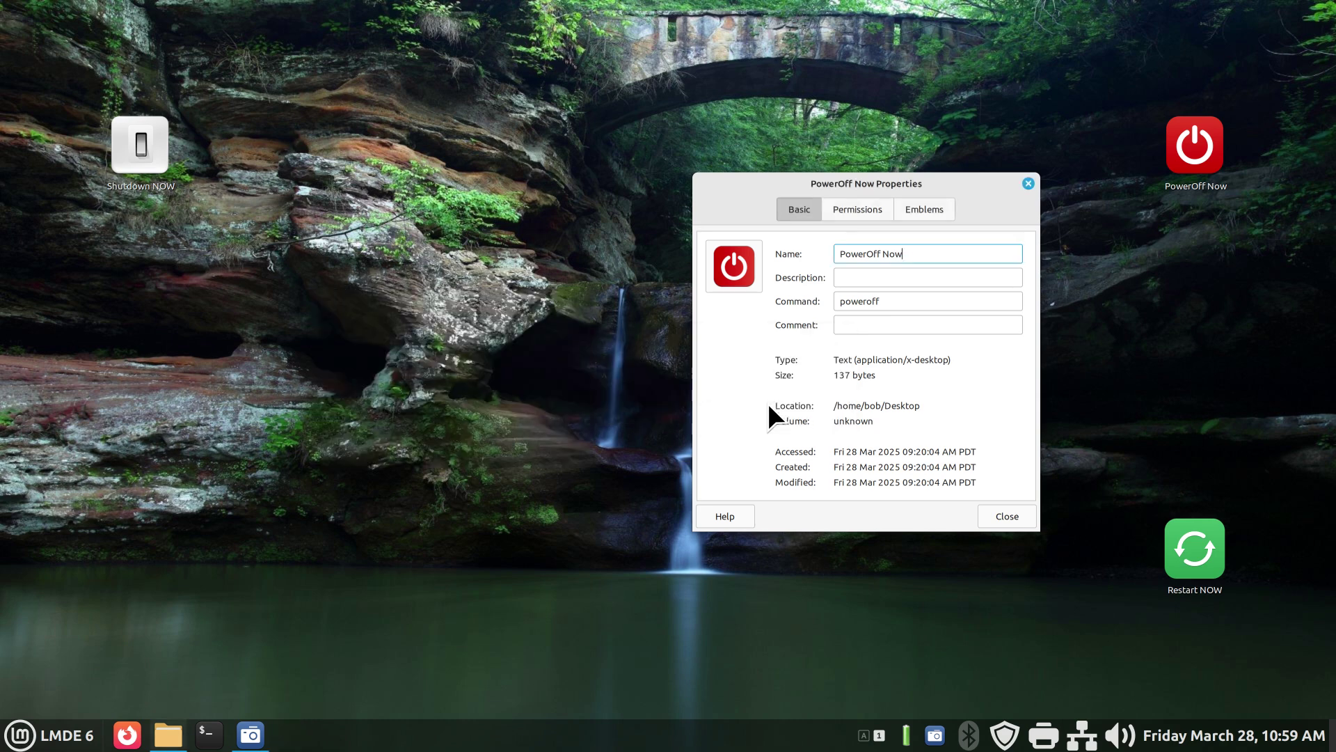
pyautogui.click(31, 746)
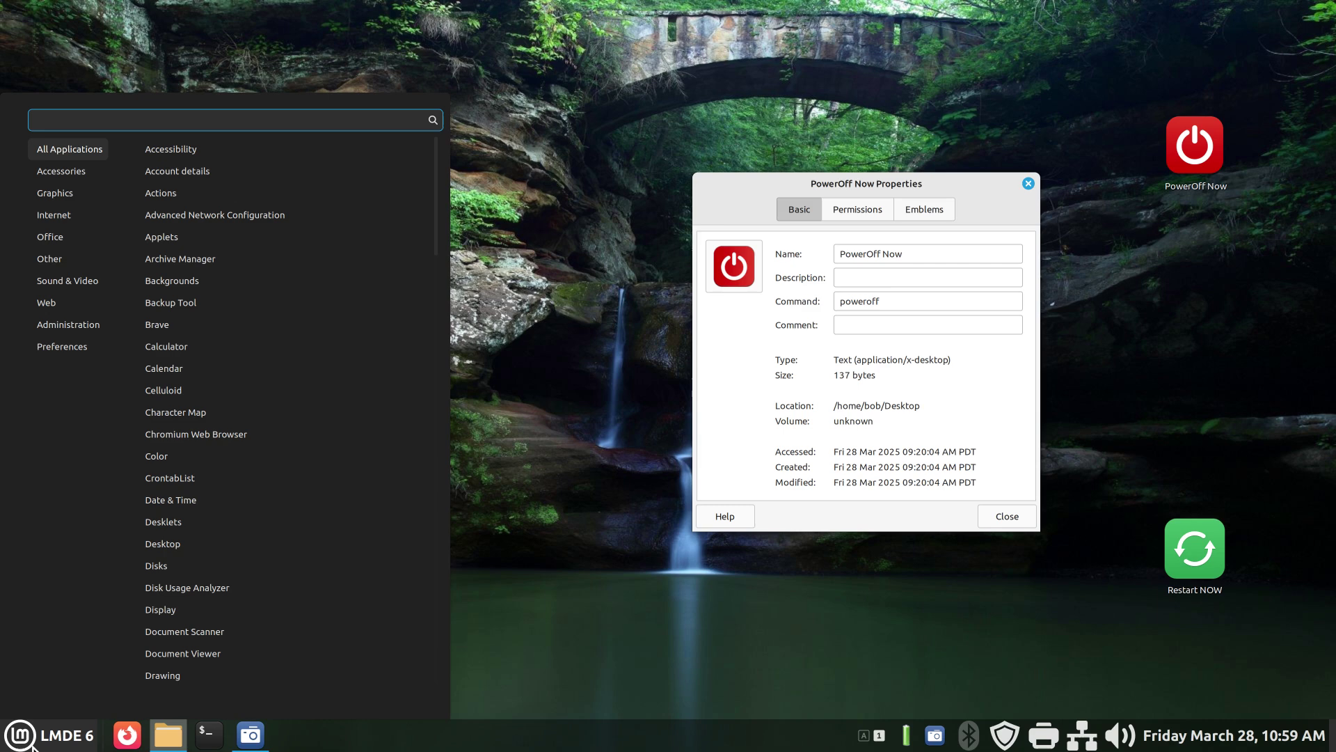
pyautogui.click(537, 371)
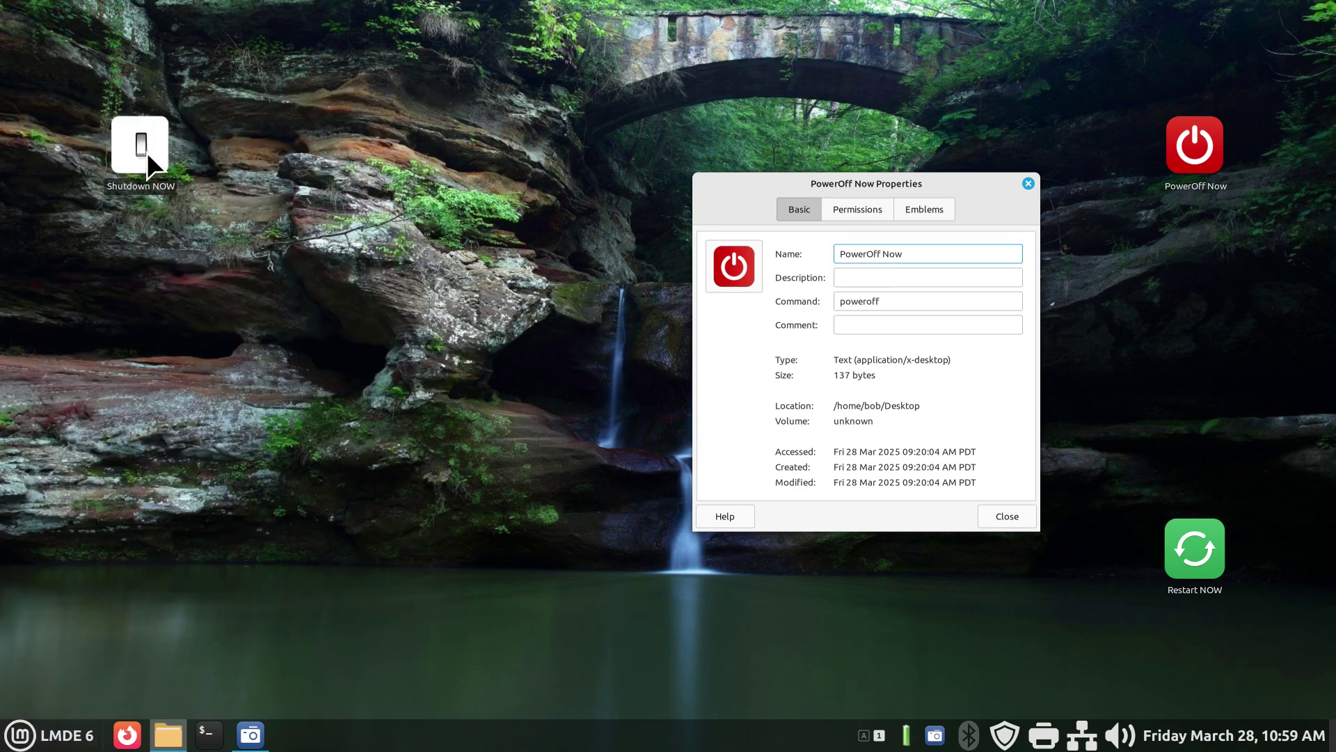
# Center the Shutdown NOW icon, close PowerOff Now Properties, and search the menu for 'shu'.
pyautogui.moveTo(147, 152); pyautogui.dragTo(667, 345)
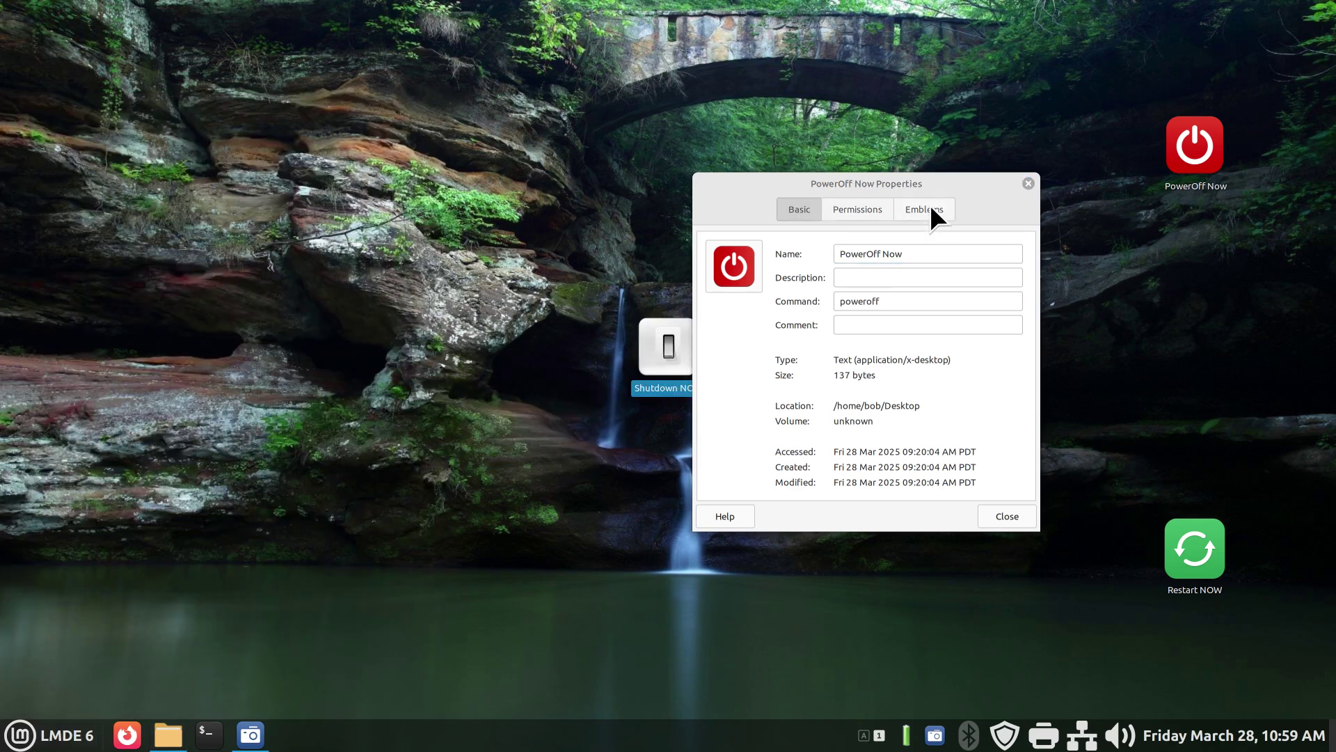
pyautogui.click(1033, 182)
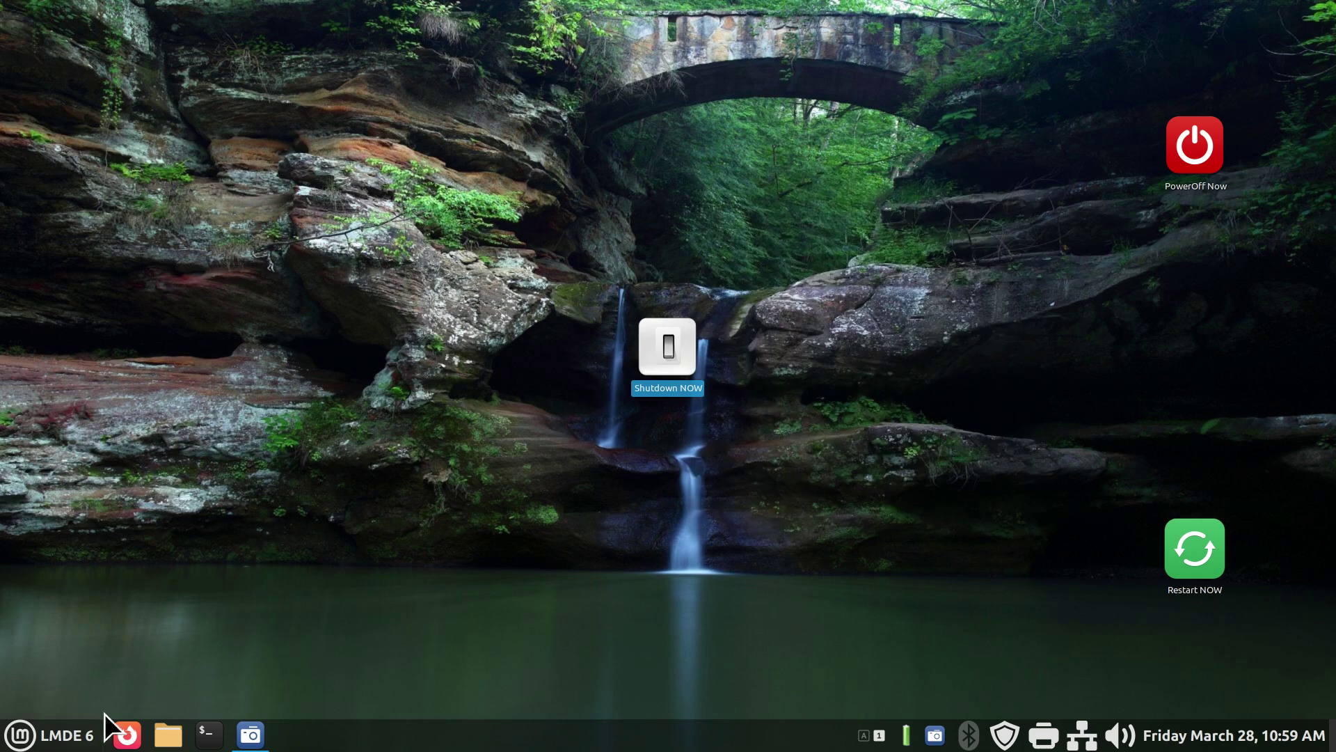
pyautogui.click(43, 748)
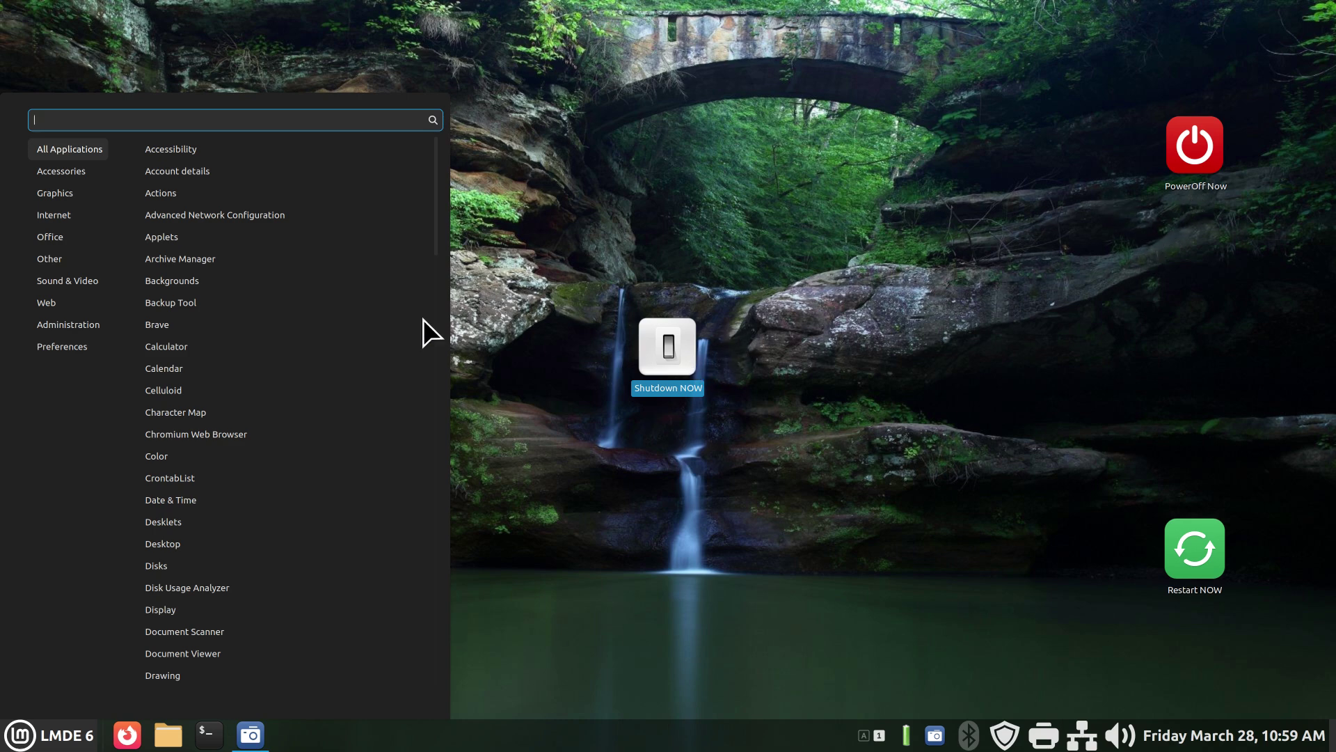
pyautogui.write('shu')
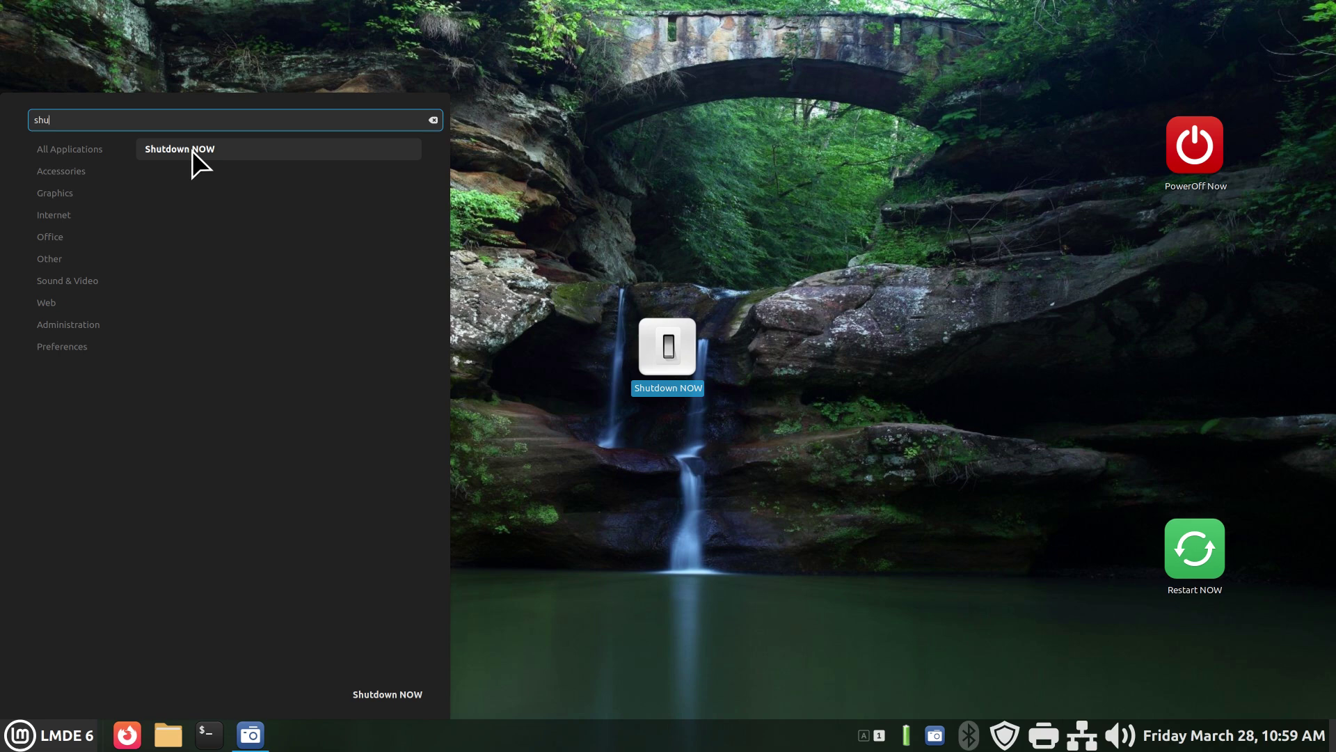
# Turn category icons, application icons, and favorites and session buttons back on in Menu settings.
pyautogui.click(536, 102)
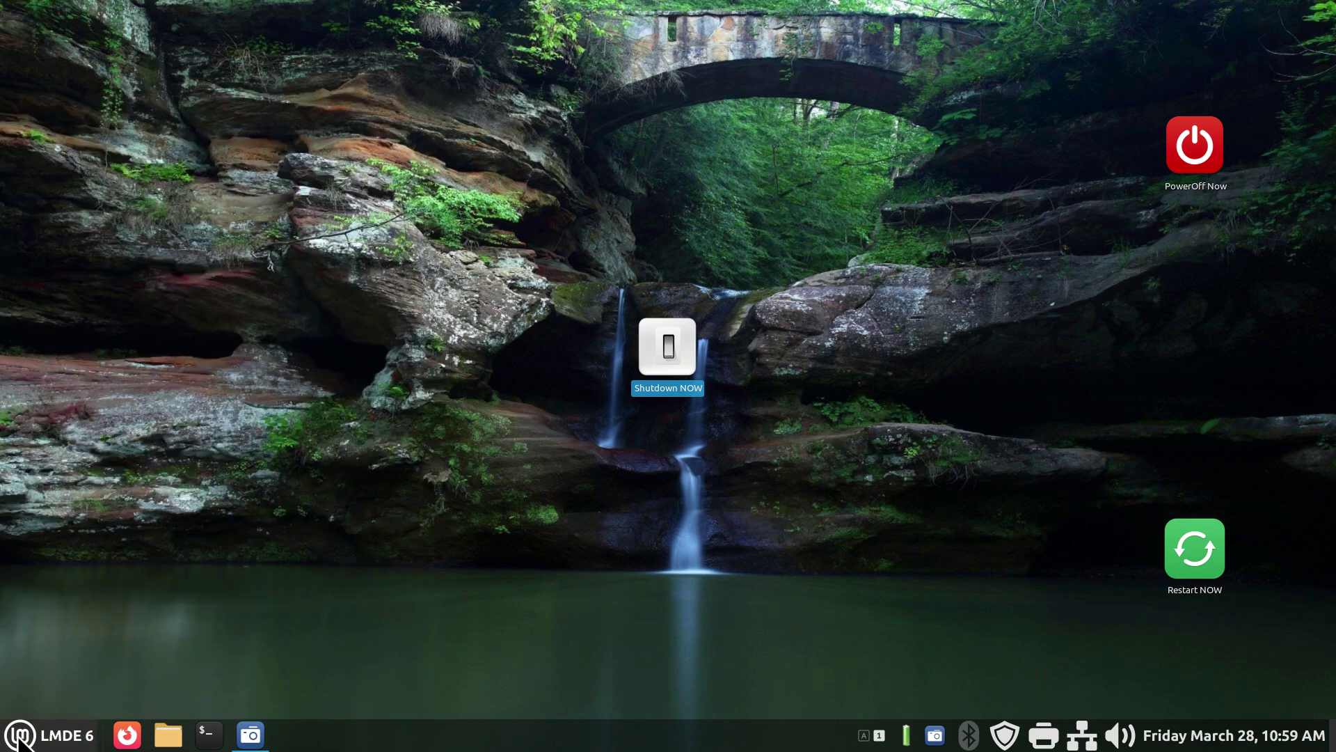
pyautogui.rightClick(35, 735)
pyautogui.click(49, 683)
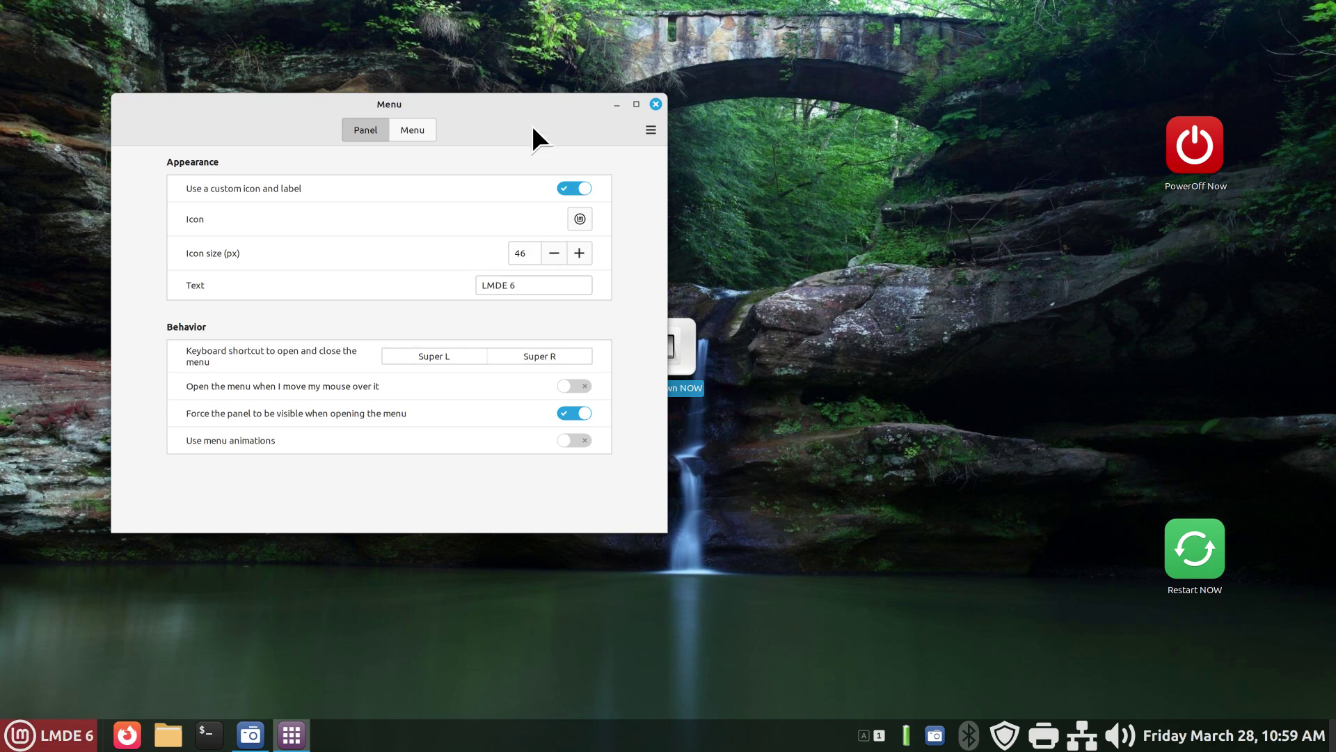
pyautogui.click(418, 131)
pyautogui.click(582, 186)
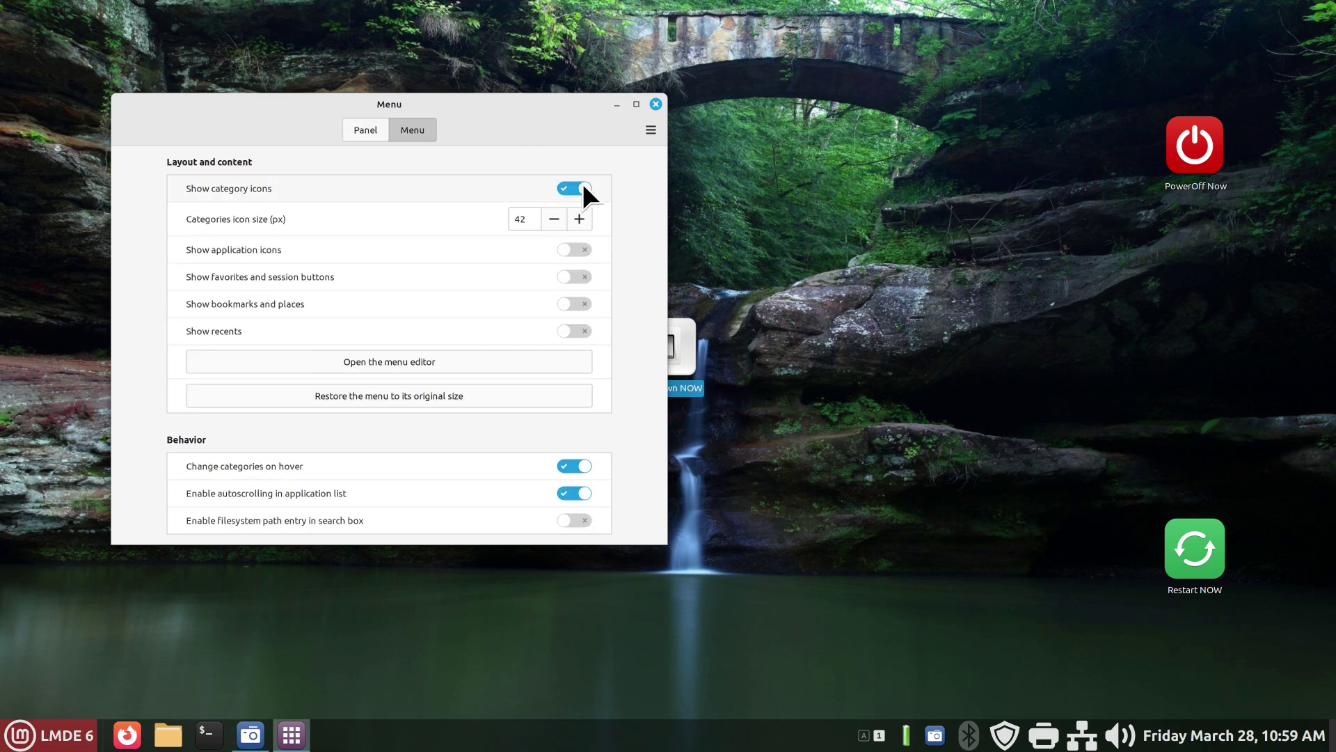
pyautogui.click(577, 249)
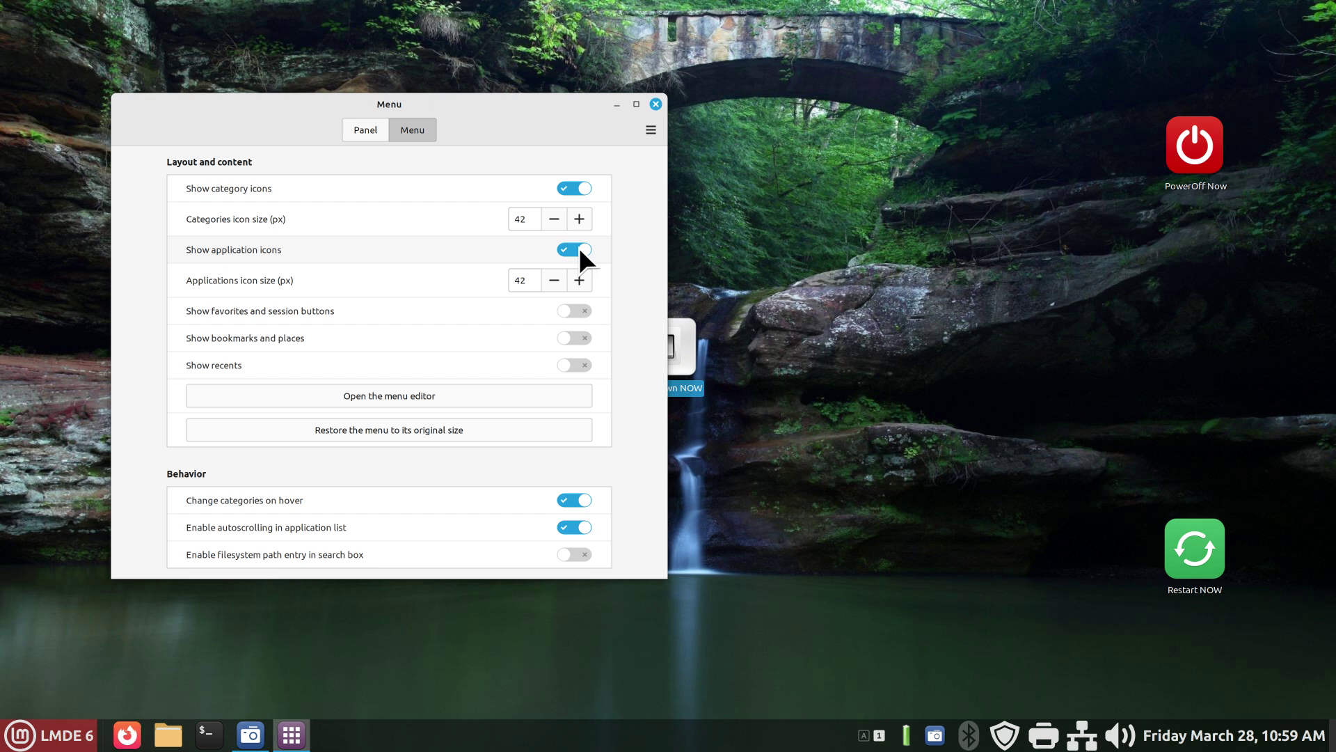
pyautogui.click(577, 311)
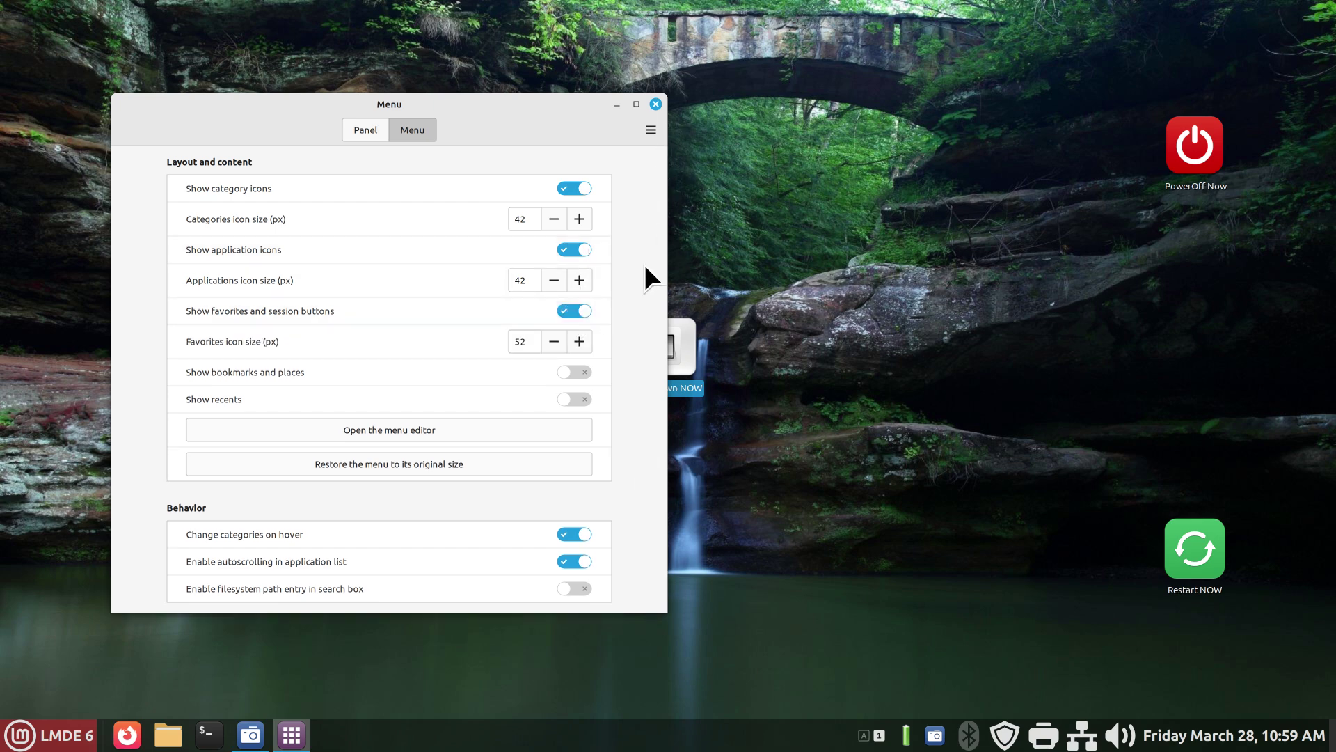
pyautogui.click(656, 104)
# Search the menu for 'shu', then select and delete the Shutdown NOW desktop icon.
pyautogui.click(19, 735)
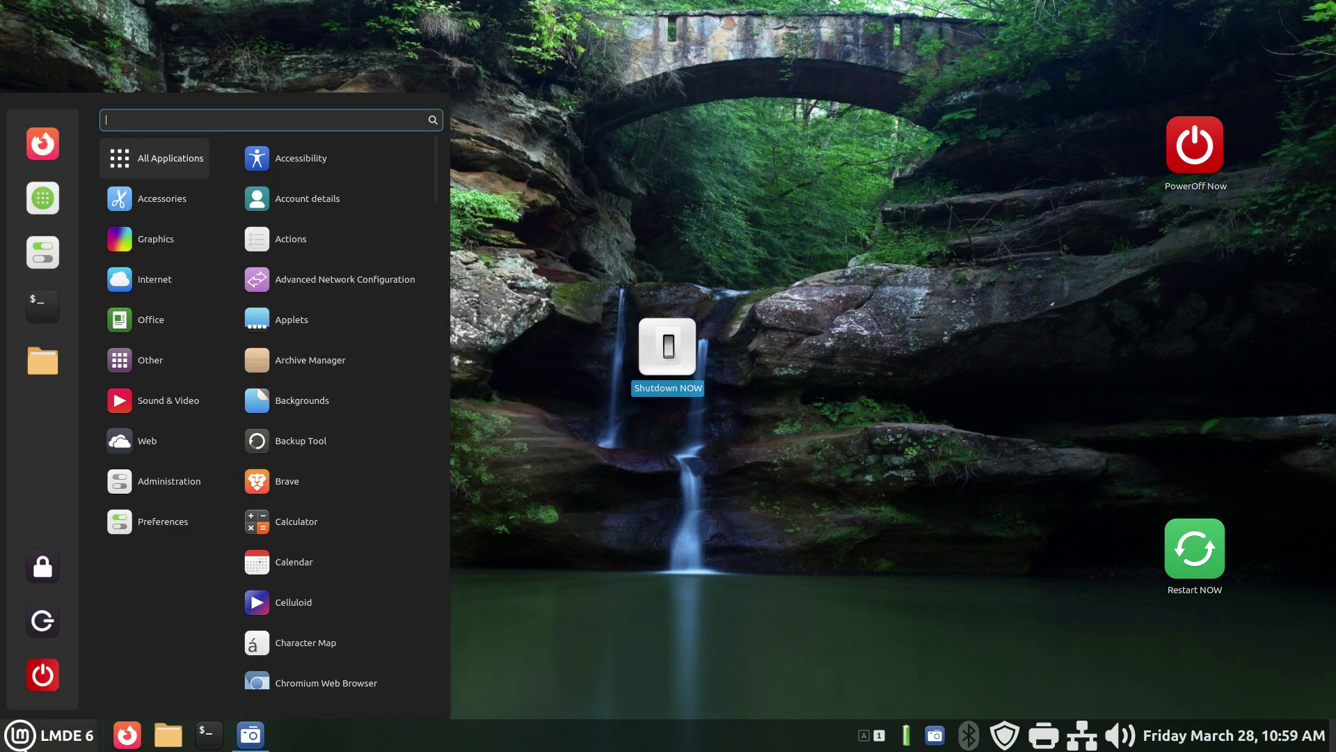
pyautogui.write('shu')
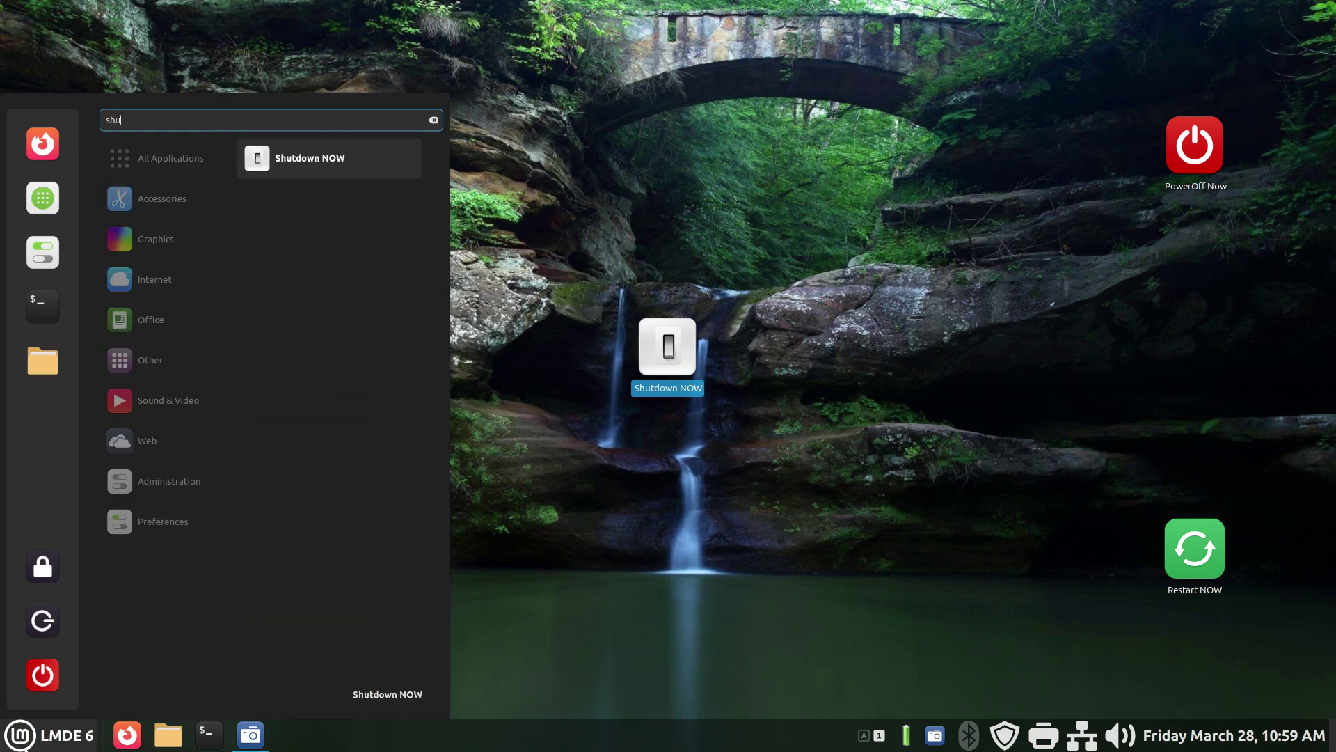
pyautogui.click(741, 300)
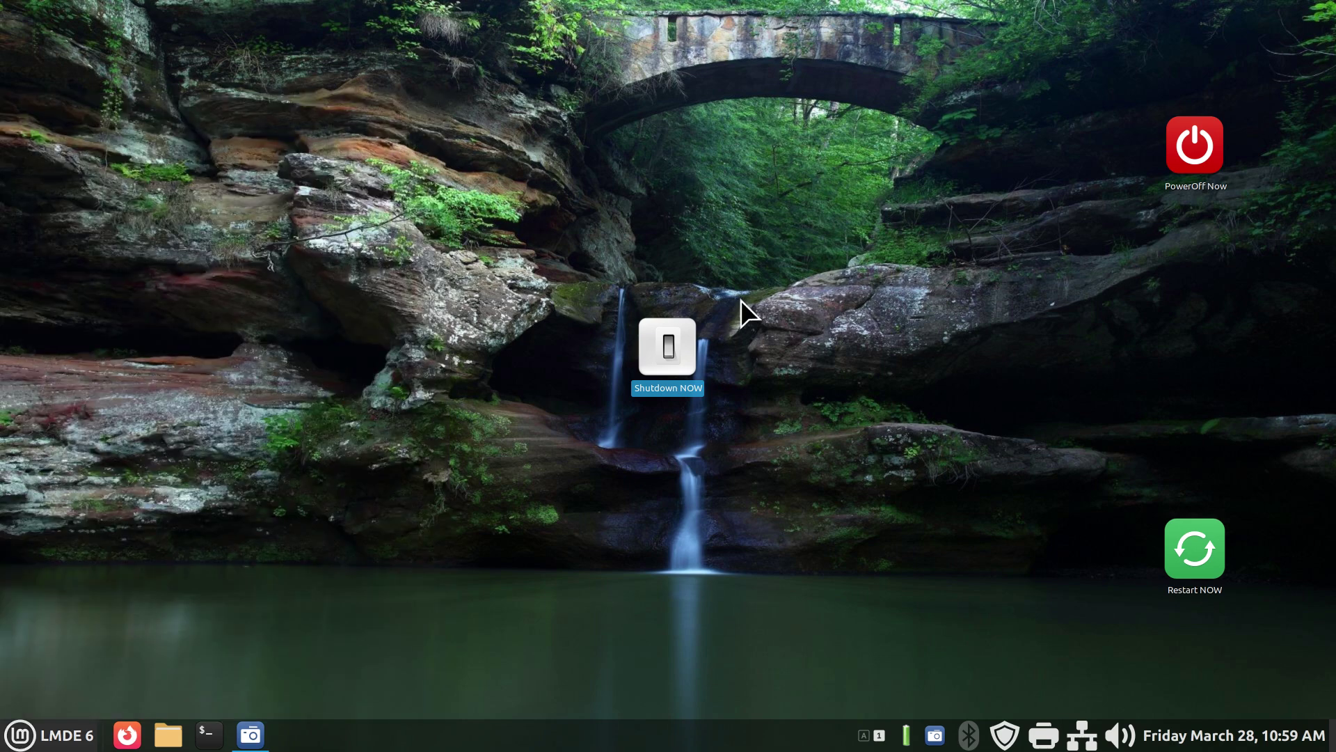
pyautogui.moveTo(740, 299); pyautogui.dragTo(582, 416)
pyautogui.press('Delete')
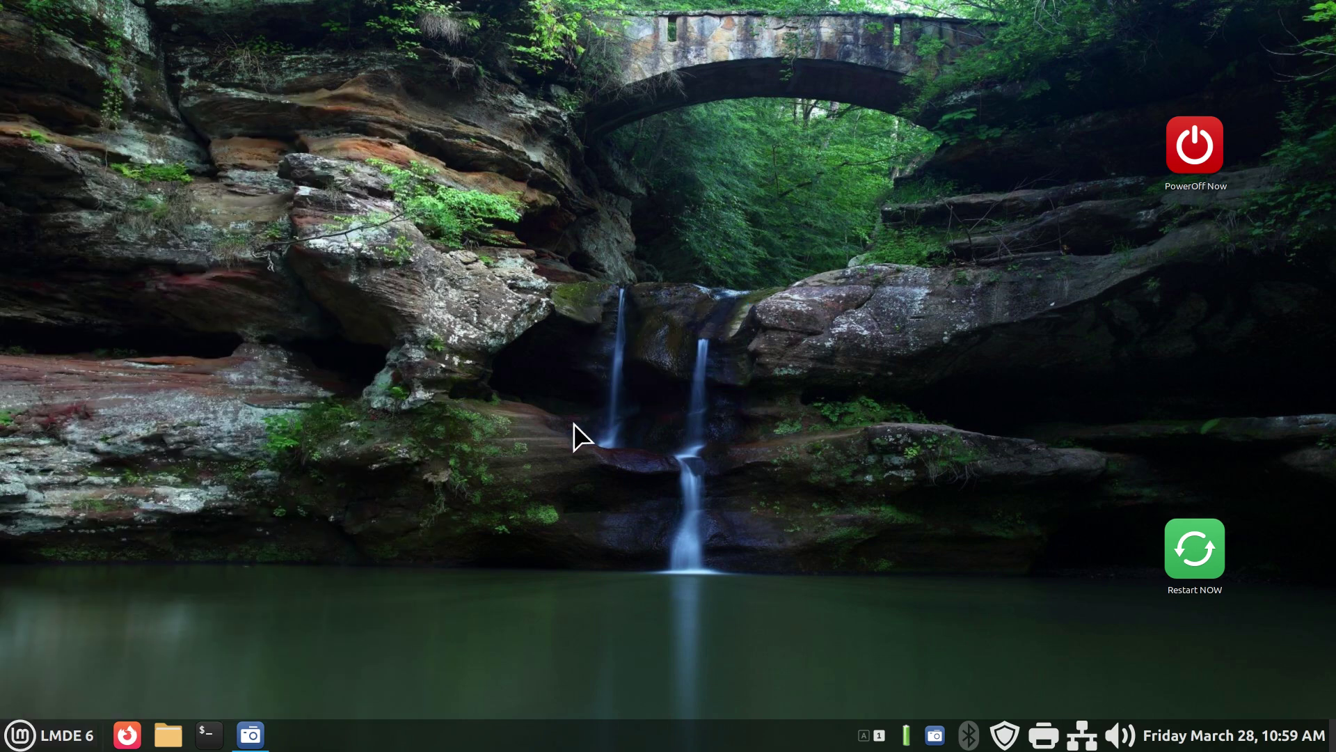
# Search the menu for 'sh' and add the Shutdown NOW entry to the desktop.
pyautogui.click(28, 737)
pyautogui.write('sh')
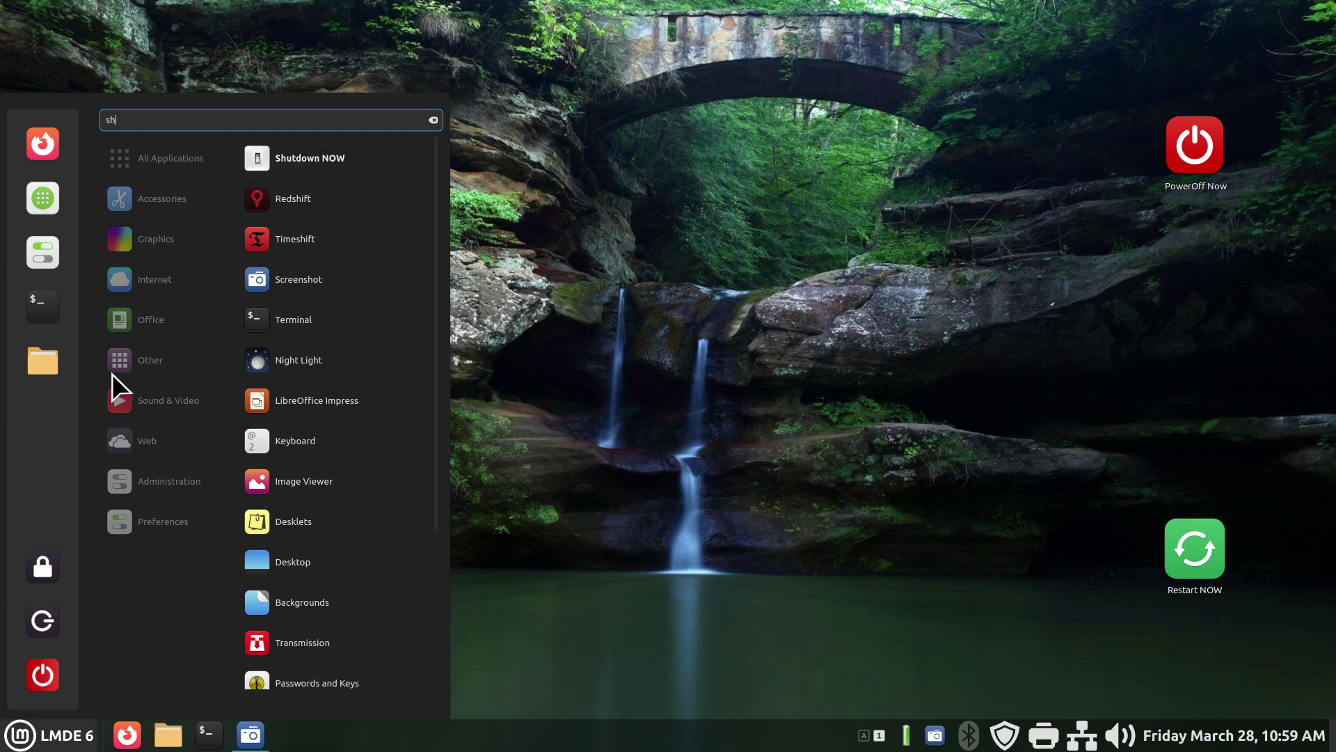
pyautogui.rightClick(298, 154)
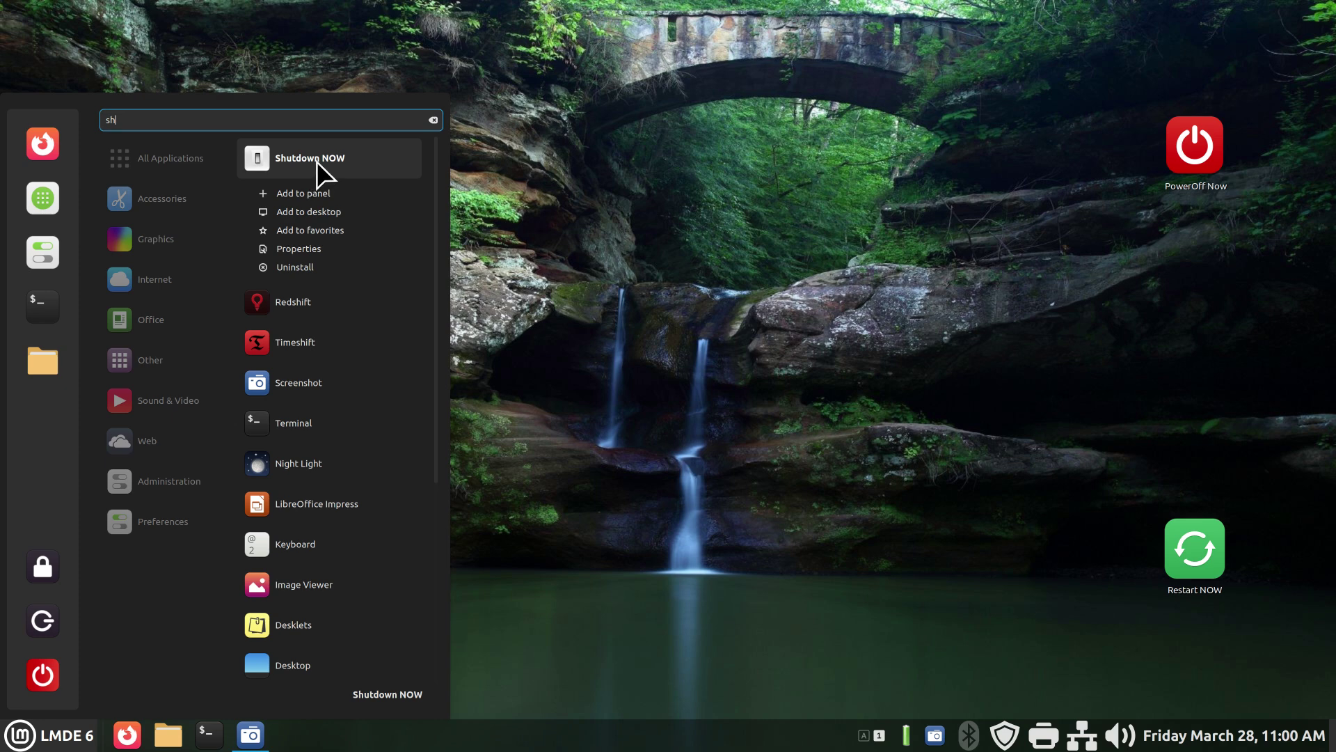
pyautogui.click(319, 210)
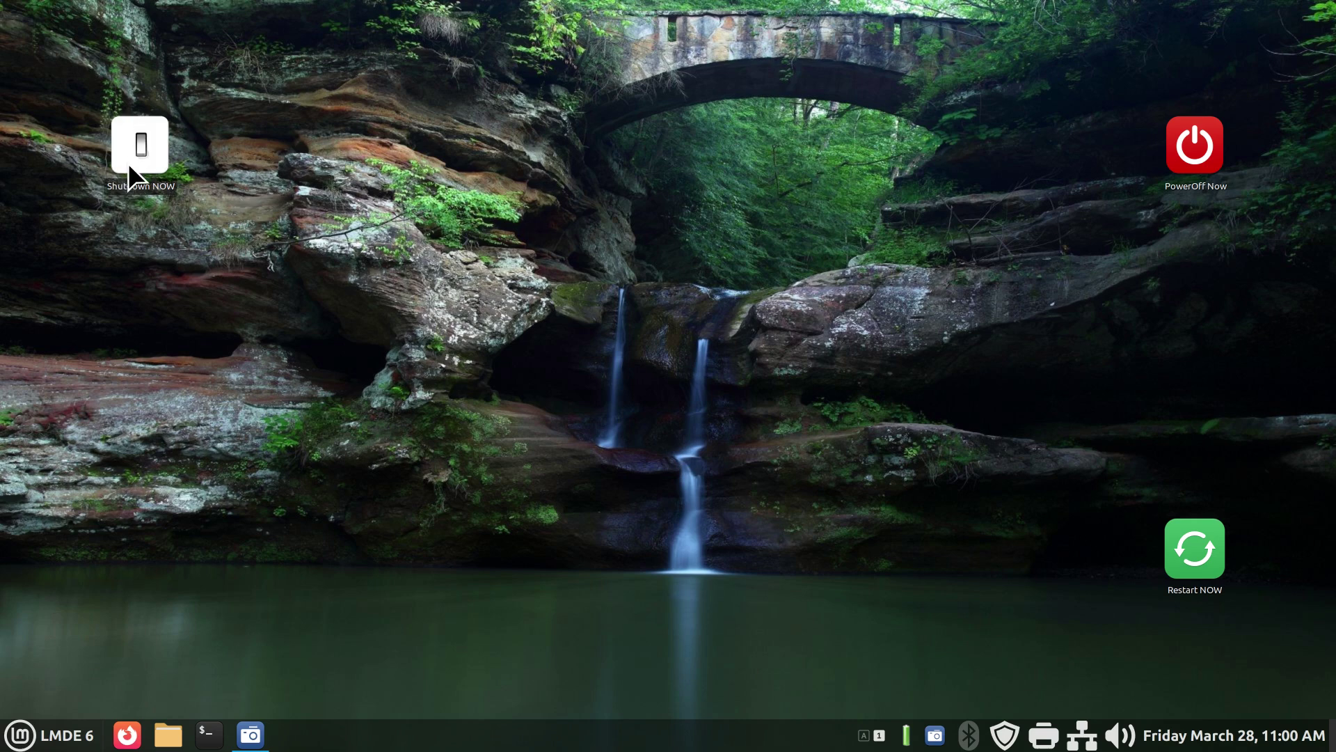
# Briefly open desktop customization, then move and delete the Shutdown NOW desktop icon.
pyautogui.rightClick(396, 149)
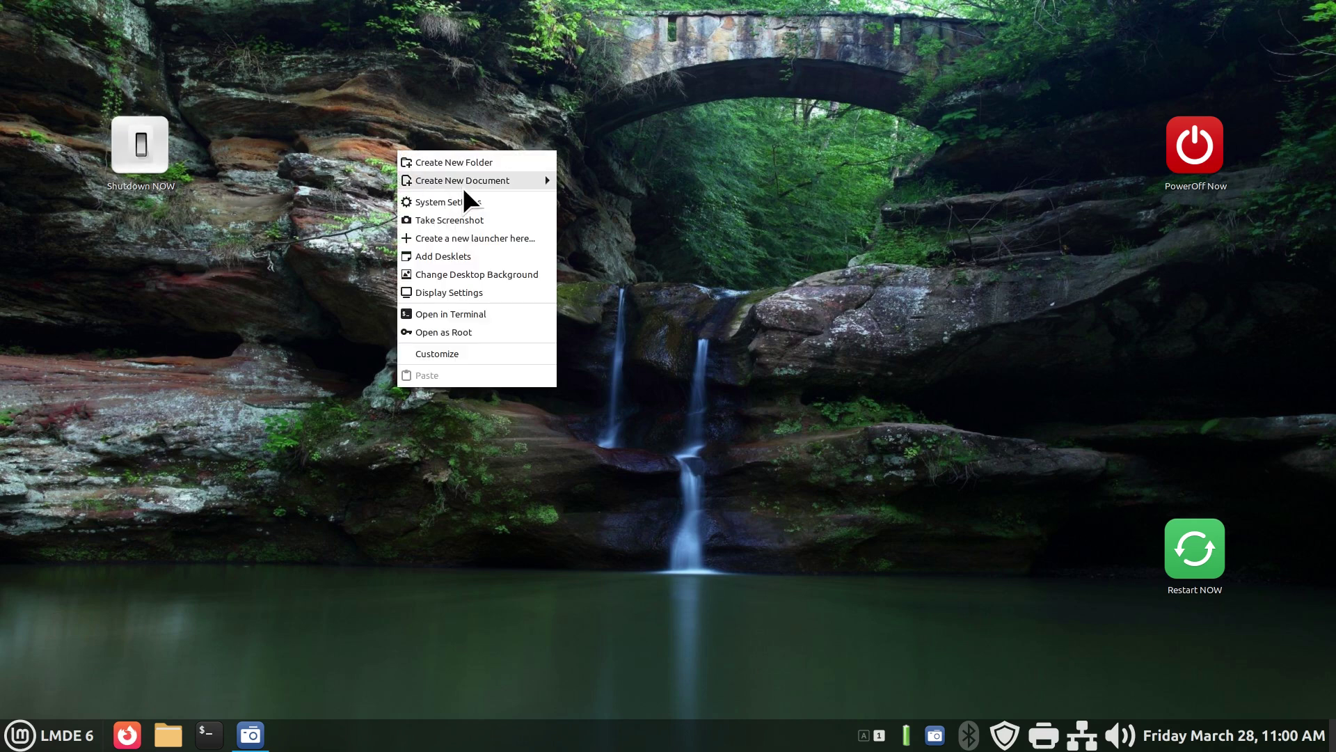
pyautogui.click(484, 357)
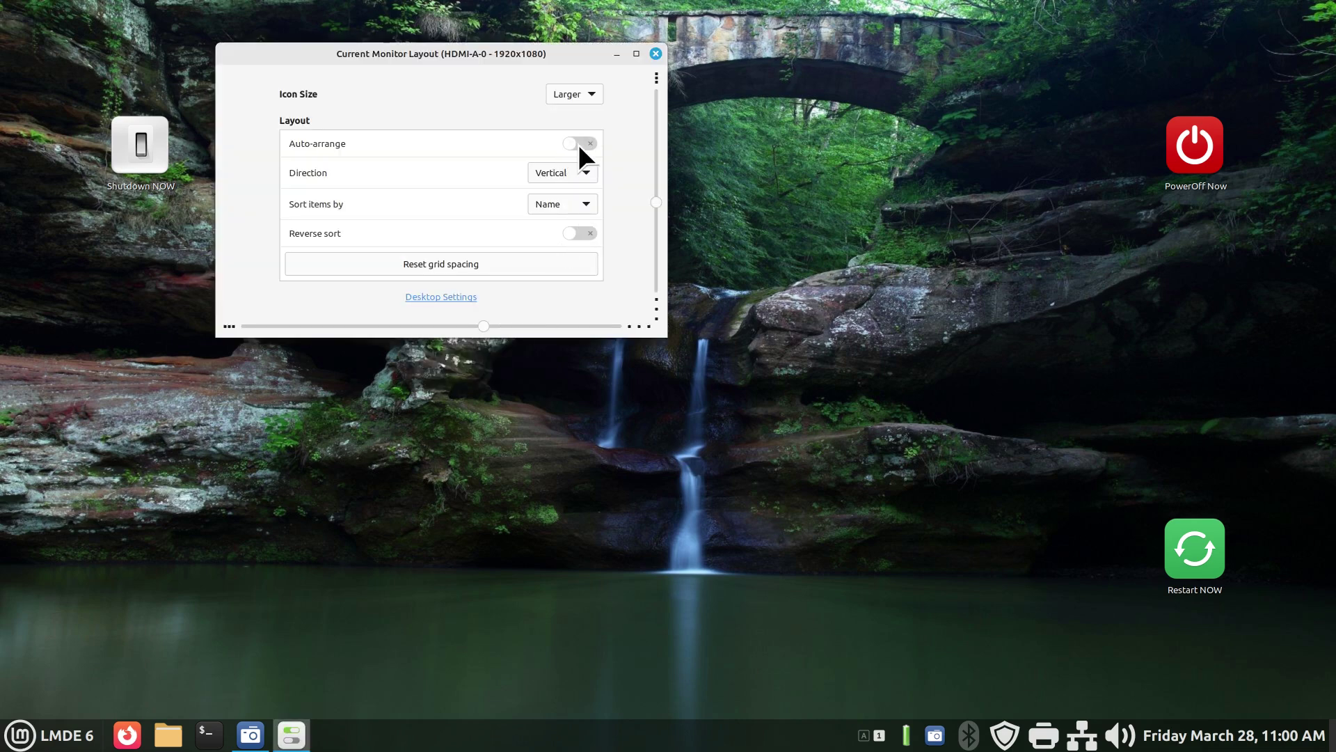
pyautogui.click(656, 54)
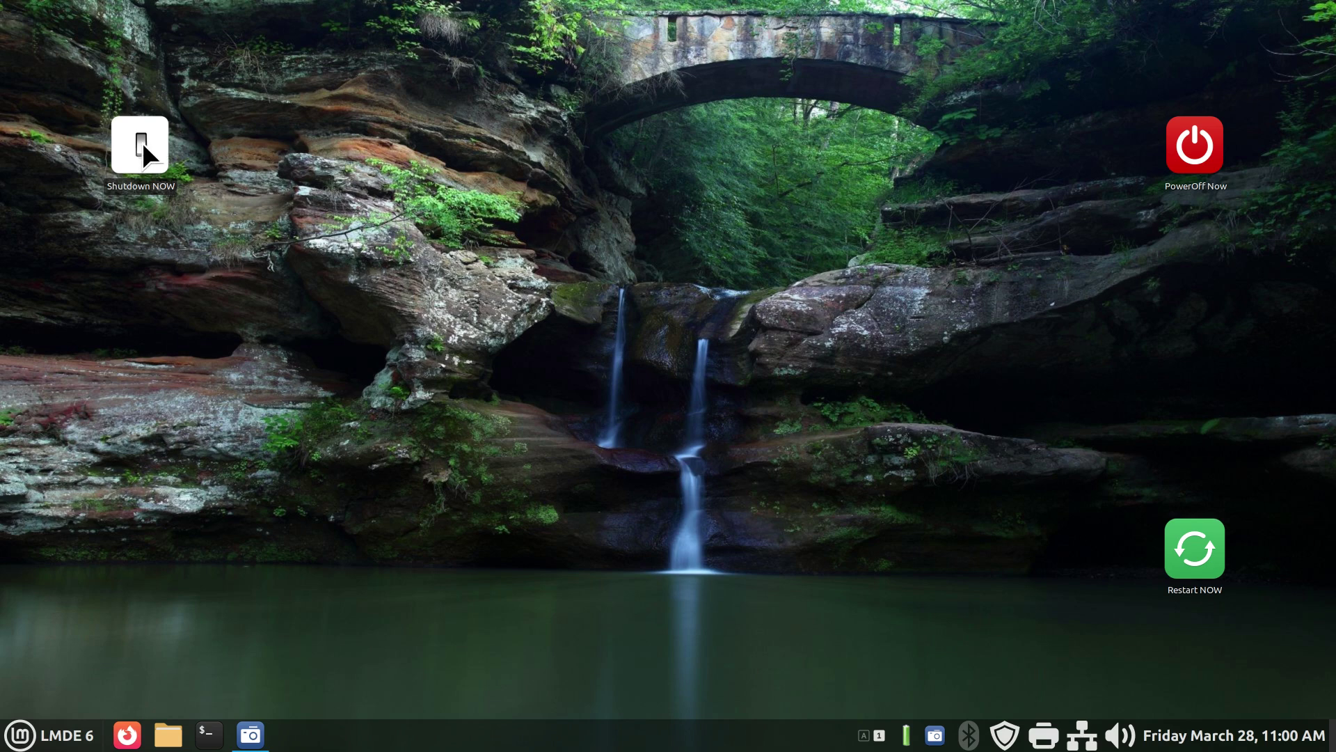
pyautogui.moveTo(142, 142); pyautogui.dragTo(1035, 277)
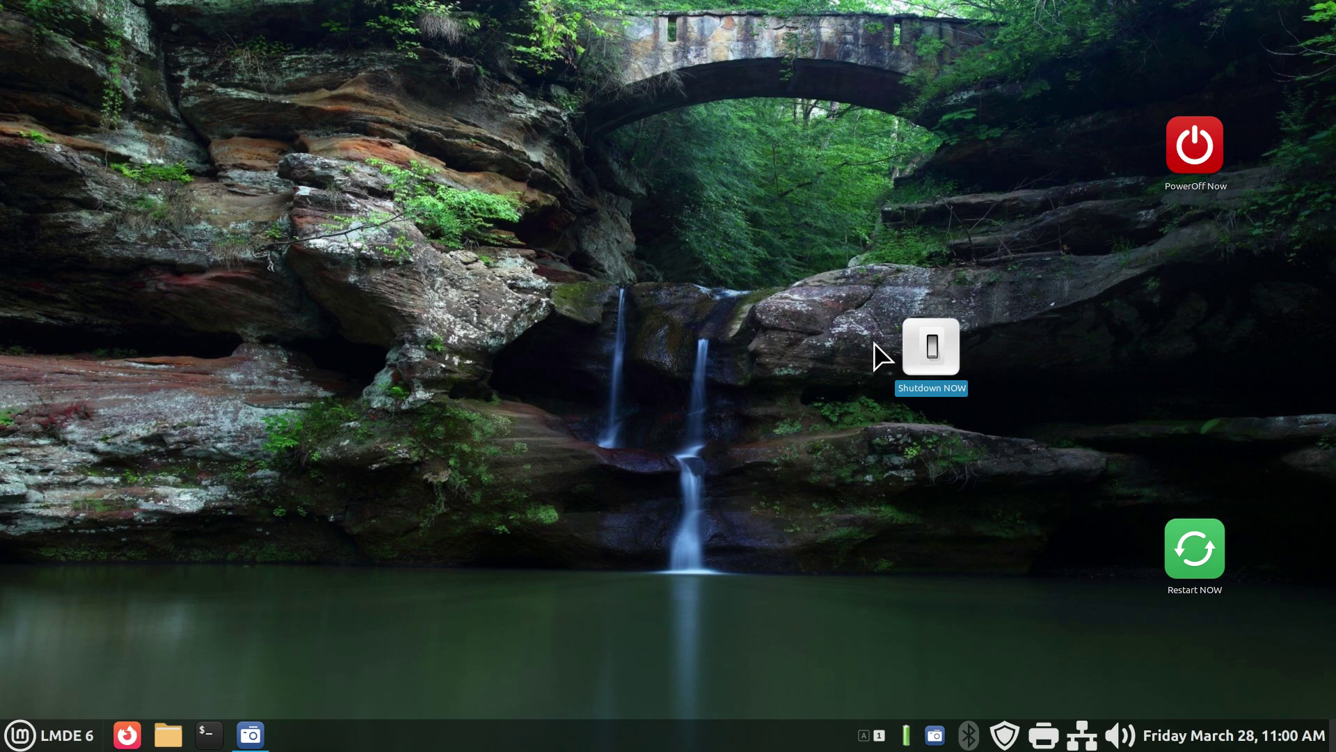
pyautogui.moveTo(1057, 288); pyautogui.dragTo(825, 433)
pyautogui.press('Delete')
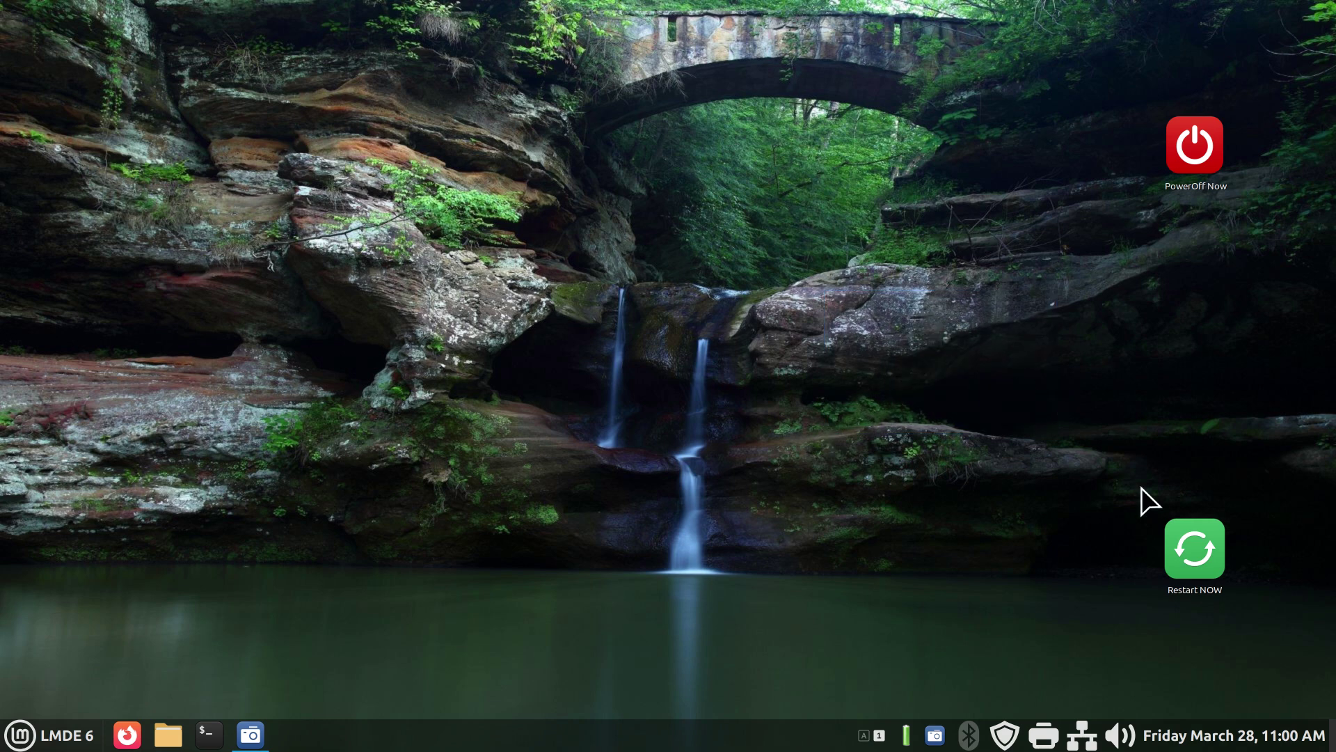
# Open Restart NOW's Properties, showing the reboot command, and move the dialog aside.
pyautogui.rightClick(1187, 541)
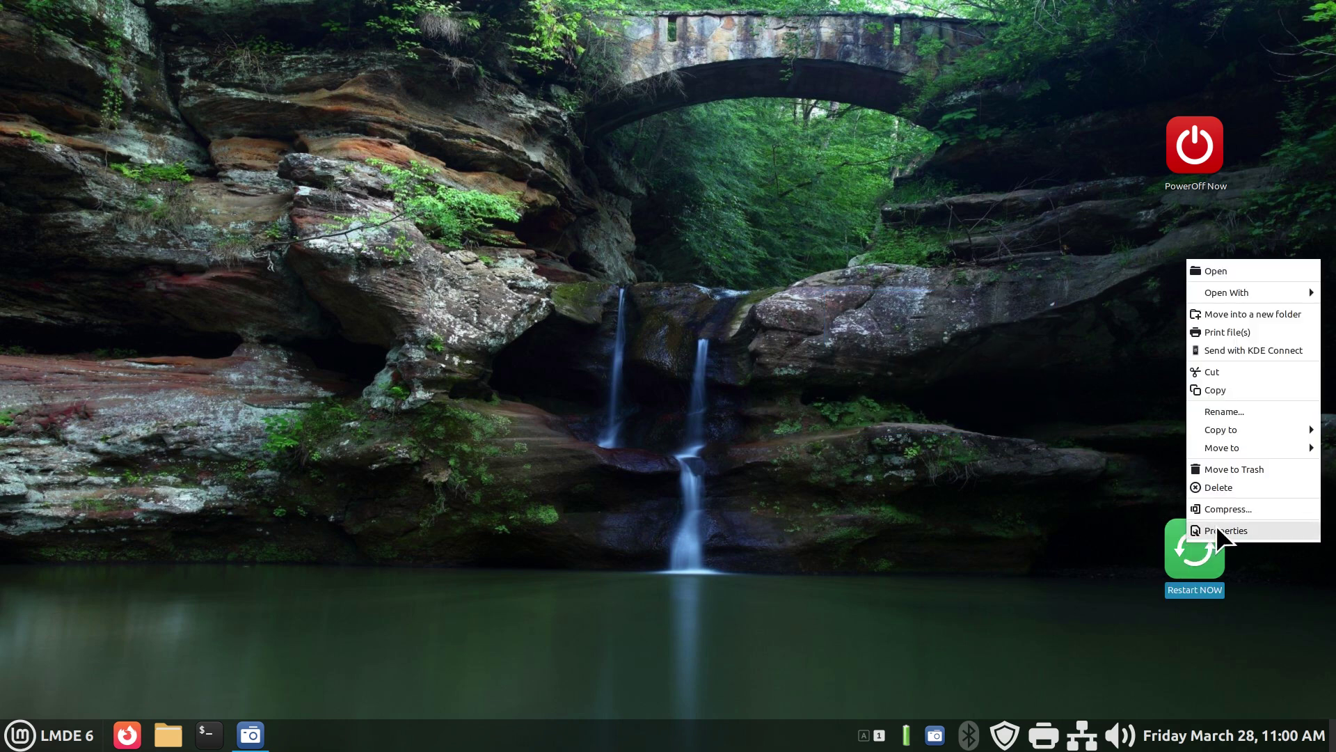
pyautogui.click(1216, 526)
pyautogui.moveTo(777, 237); pyautogui.dragTo(994, 170)
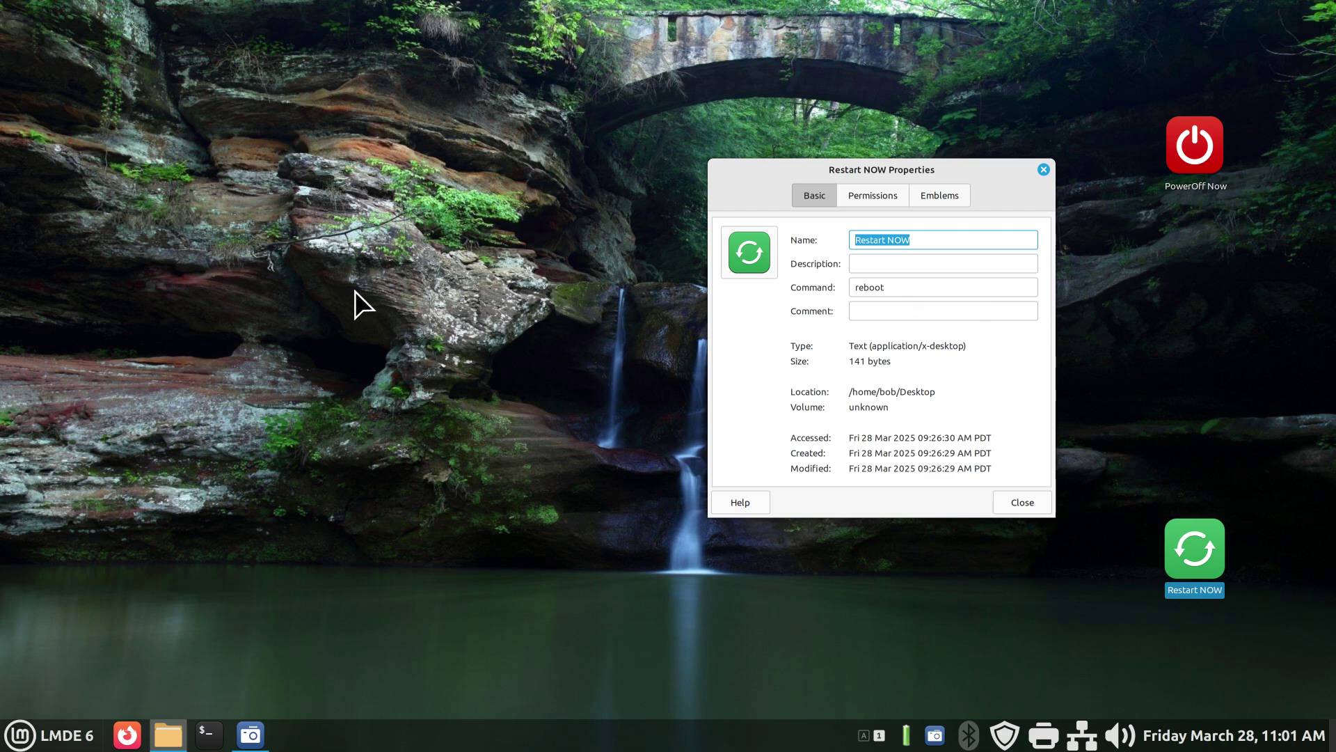
# Create a new desktop launcher named 'Reboot Now' with the command reboot.
pyautogui.rightClick(335, 292)
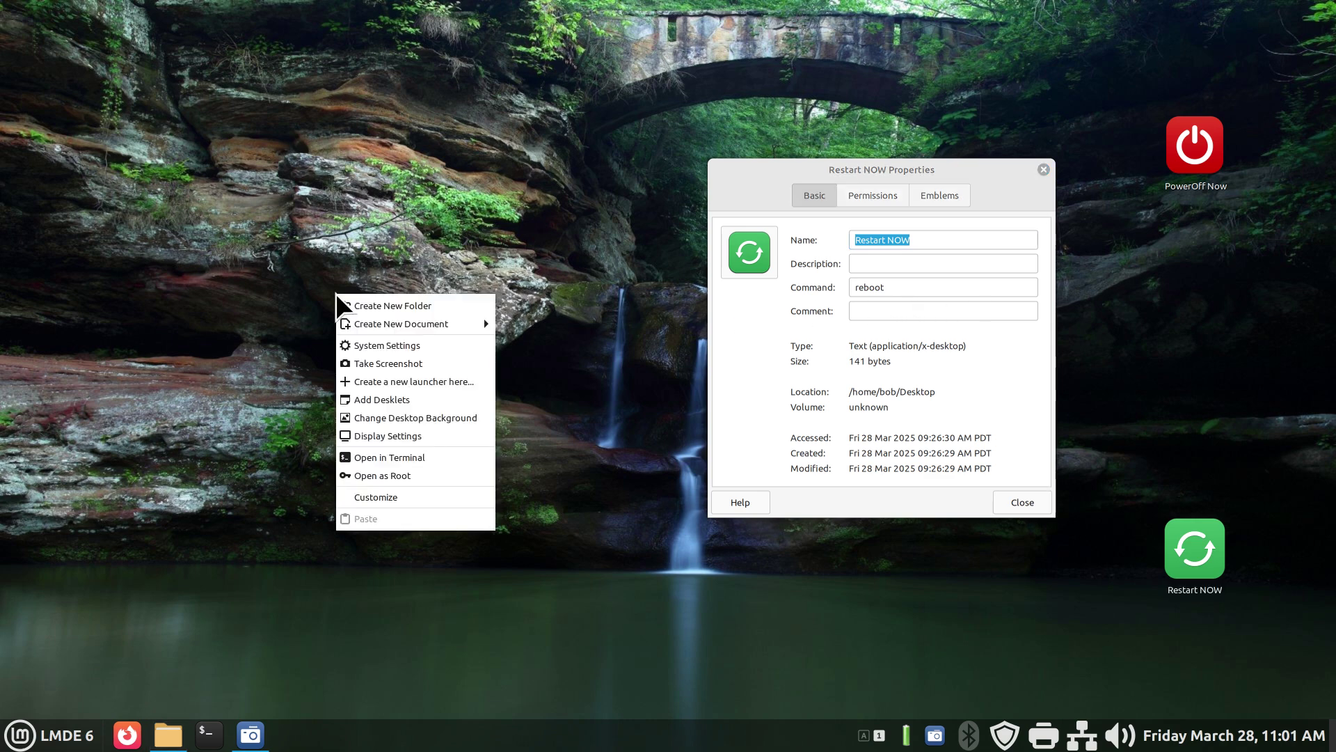
pyautogui.click(427, 381)
pyautogui.moveTo(567, 304); pyautogui.dragTo(314, 332)
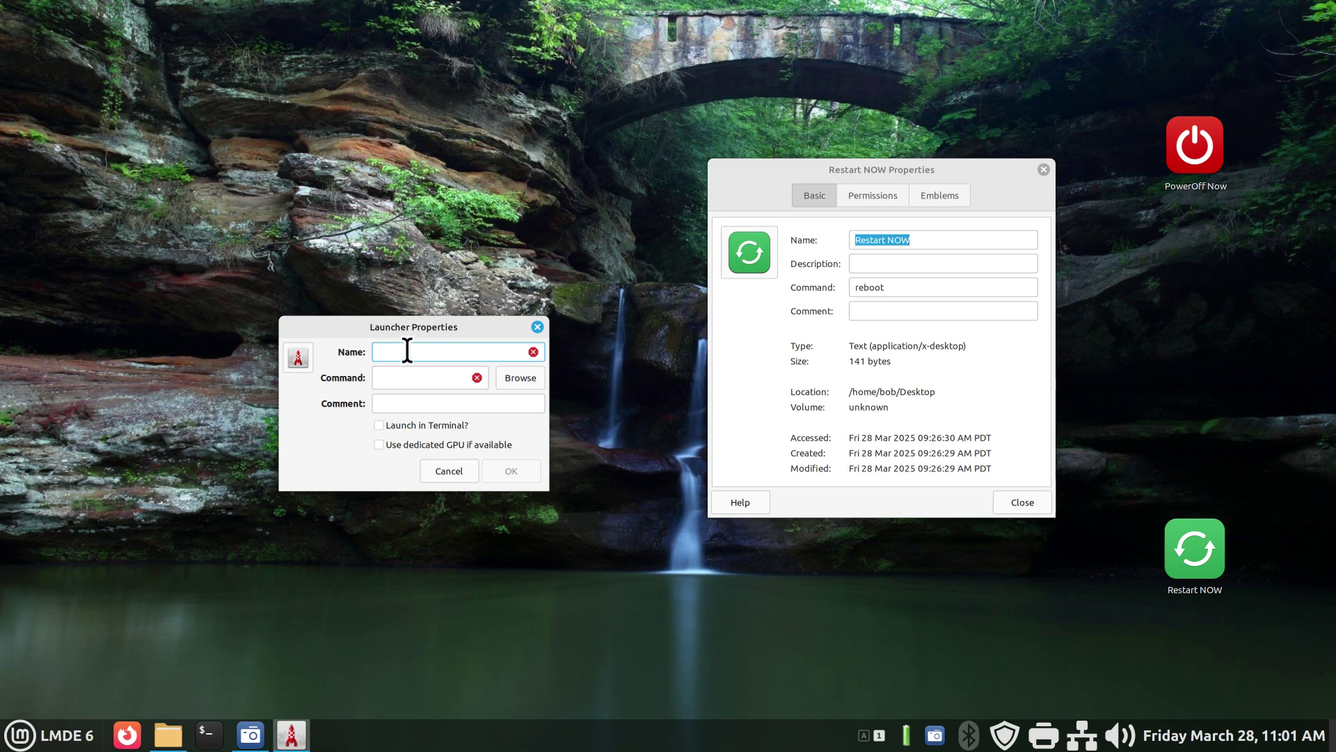
pyautogui.write('Reboot No')
pyautogui.write('w')
pyautogui.click(387, 378)
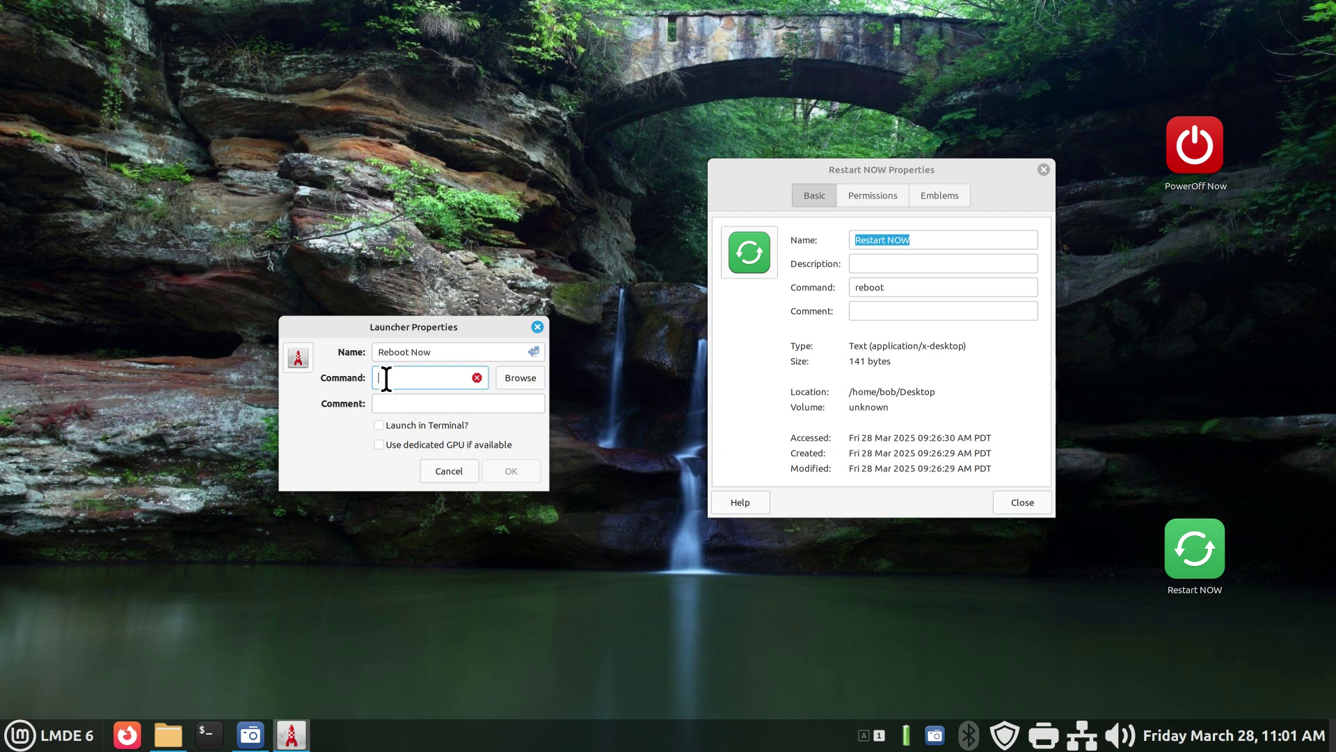
pyautogui.write('reboot')
# Search icons for 'soft' and give Reboot Now the green software-update-urgent icon.
pyautogui.click(298, 357)
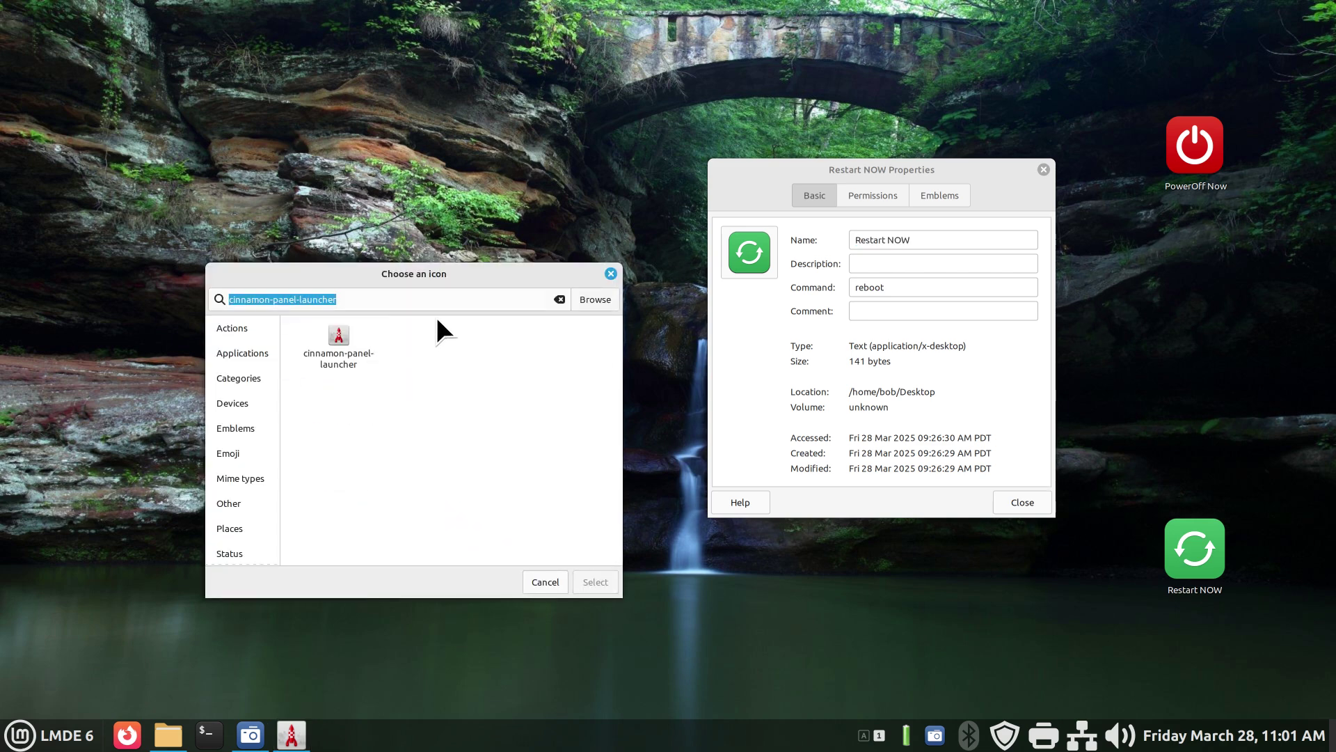
pyautogui.write('reboot')
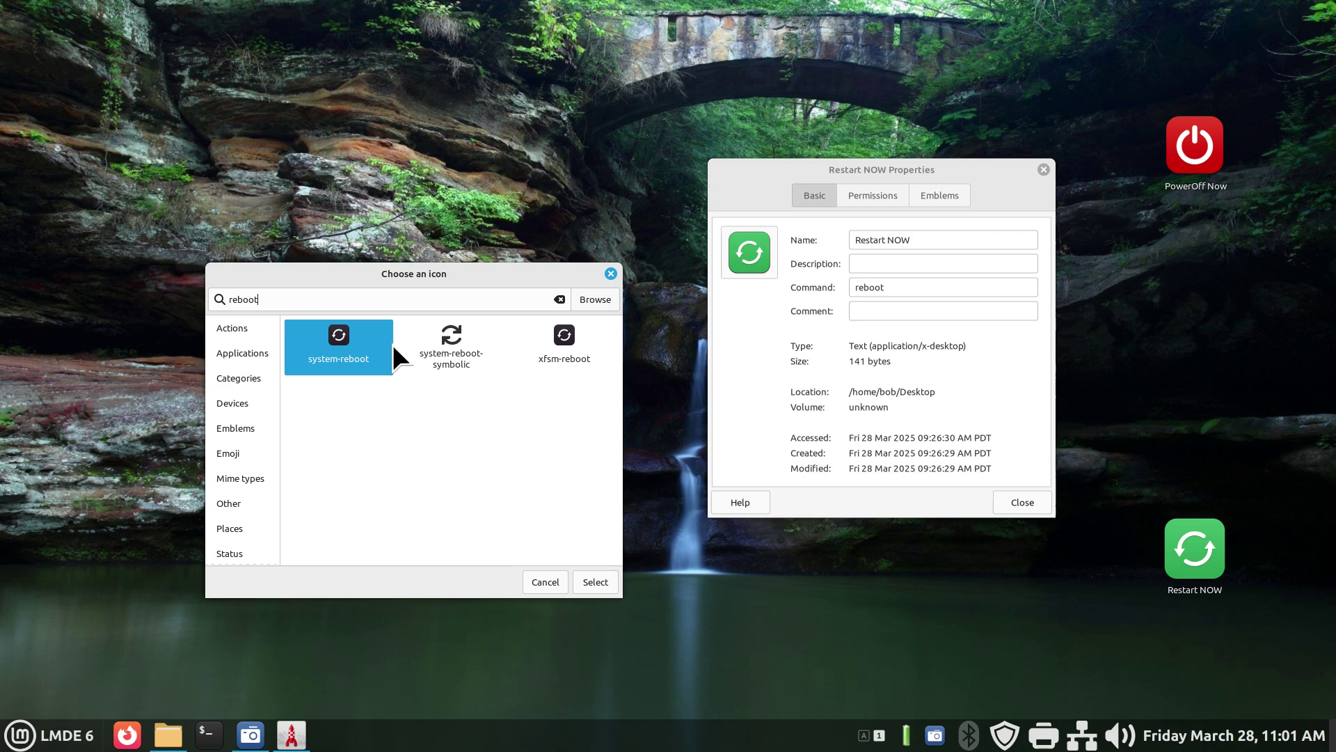
pyautogui.click(236, 449)
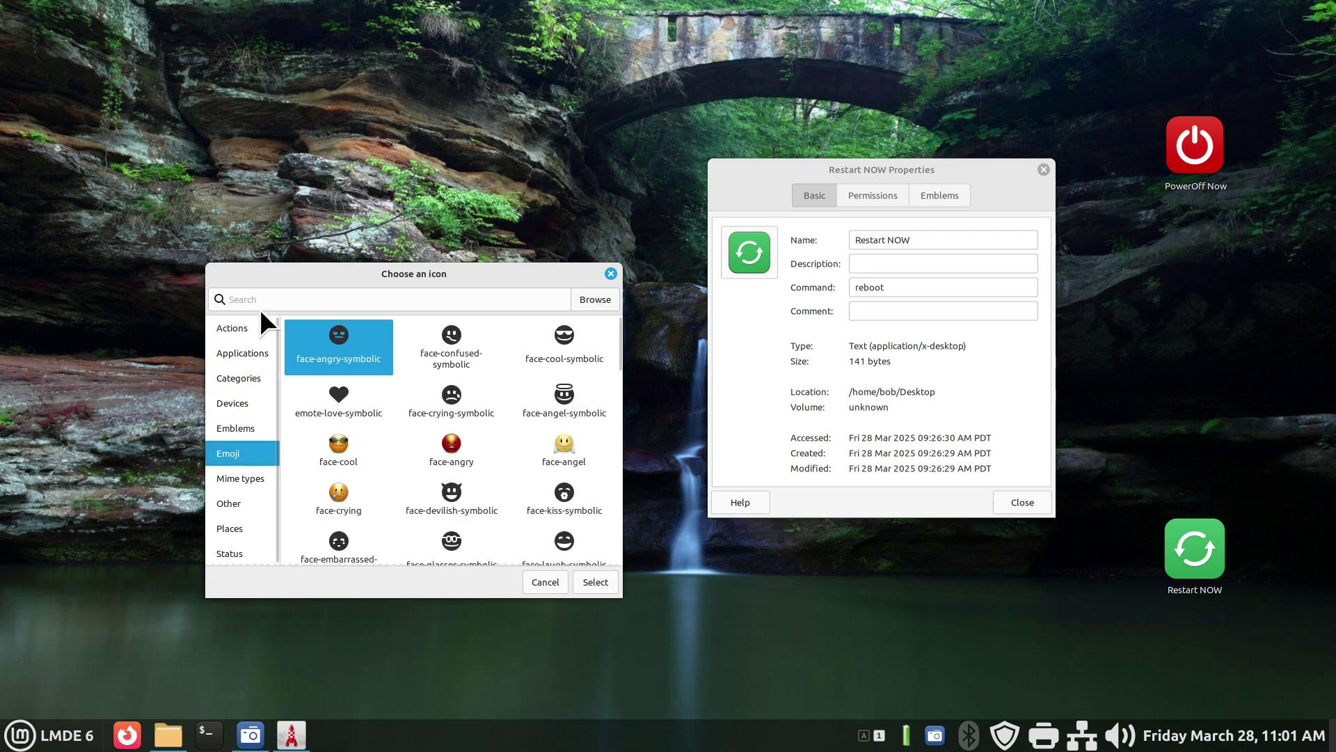
pyautogui.click(369, 305)
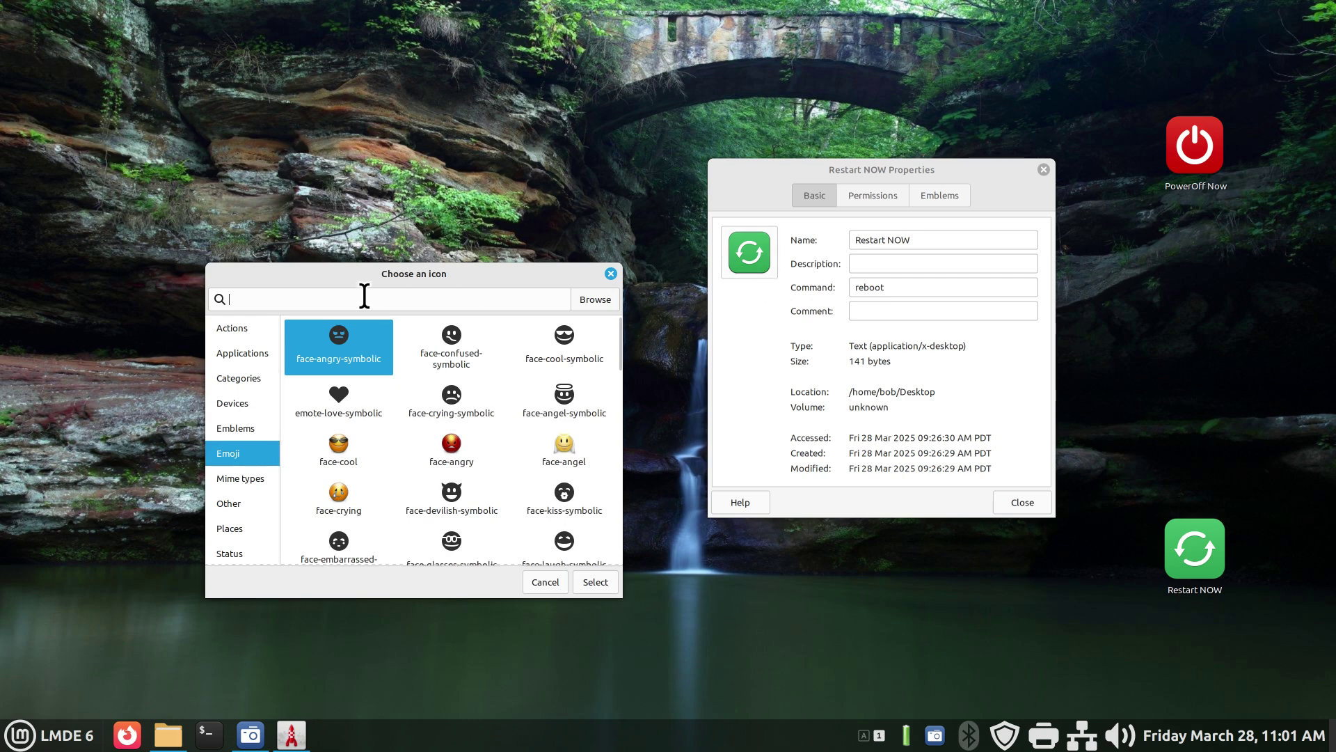
pyautogui.write('soft')
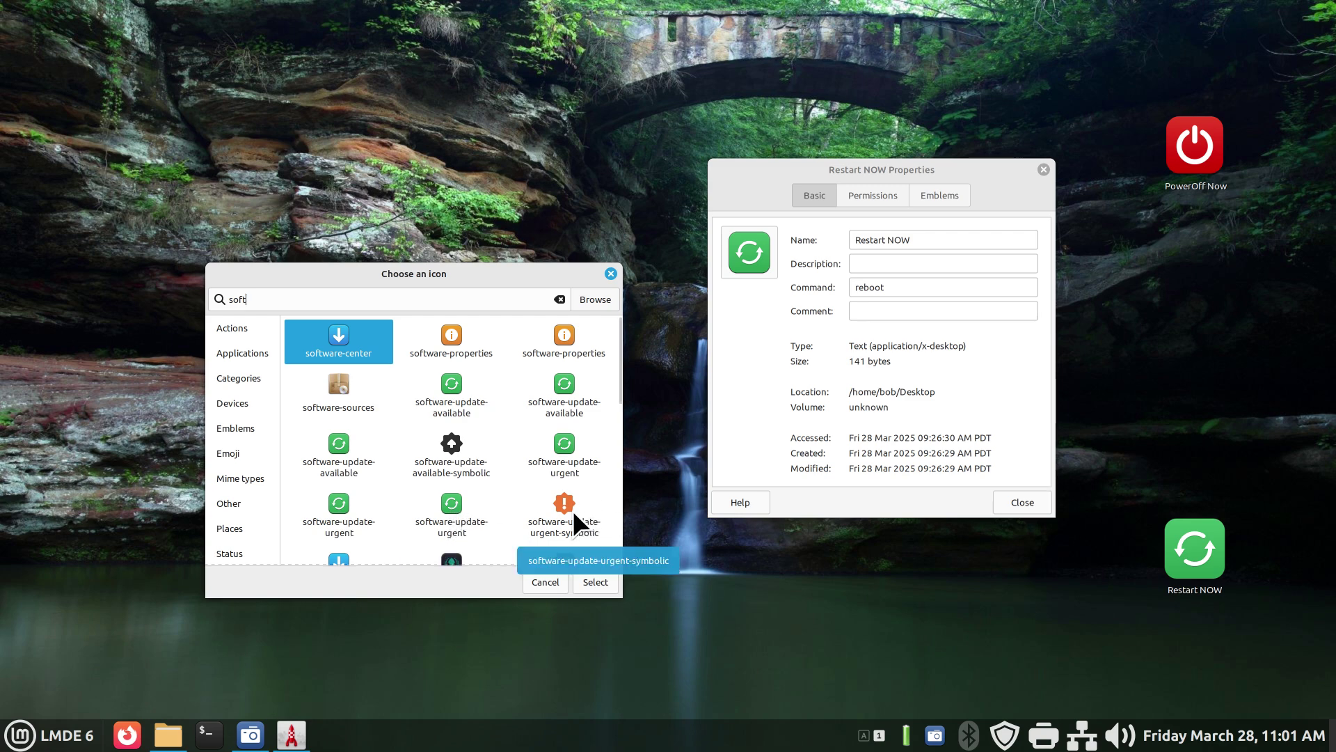
pyautogui.click(462, 503)
pyautogui.click(595, 582)
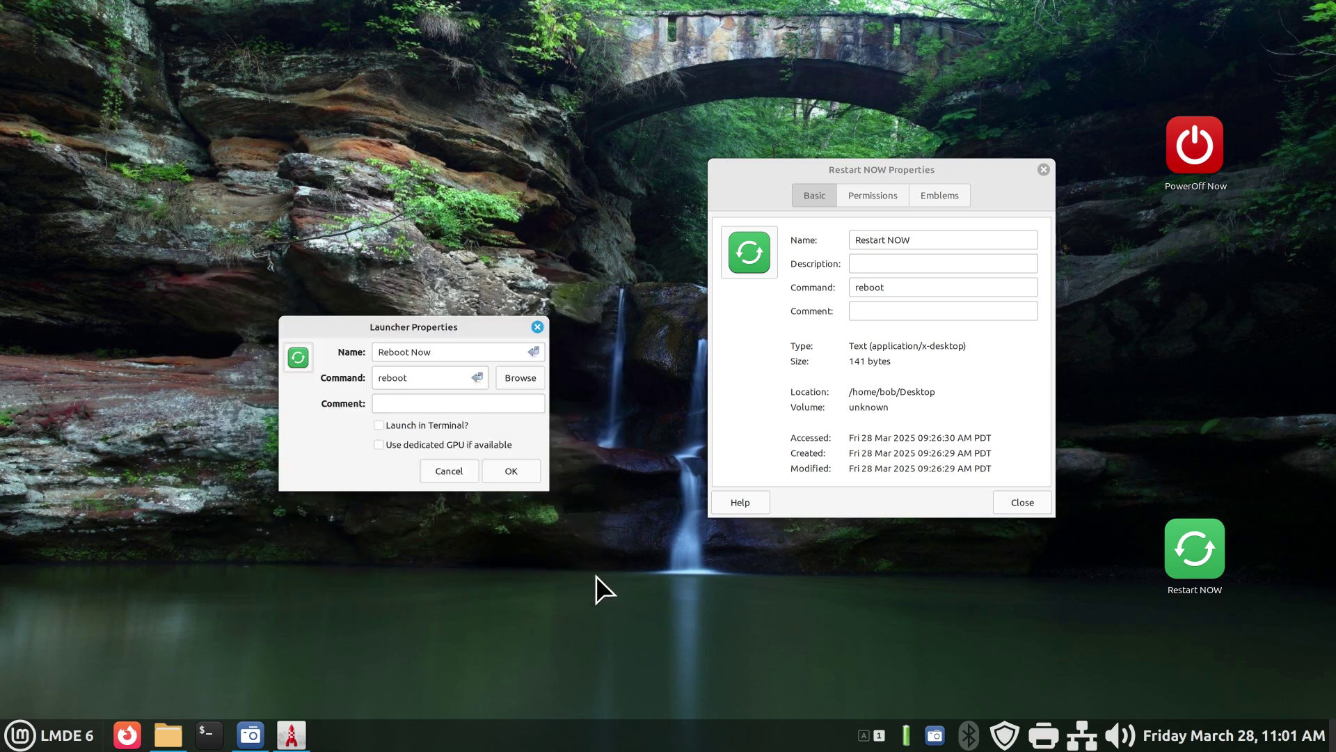
# Save the Reboot Now launcher, add it to the menu, close Restart NOW properties, and move its icon mid-right.
pyautogui.click(512, 473)
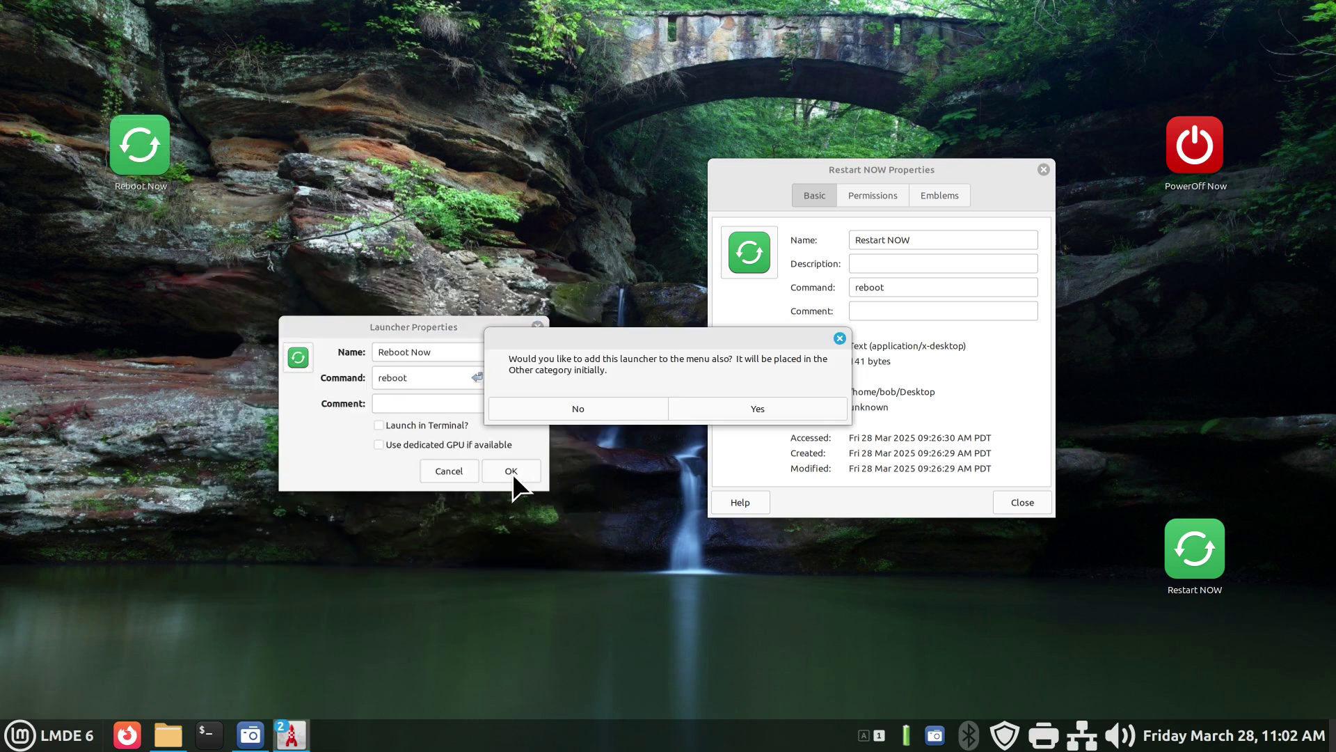
pyautogui.click(771, 401)
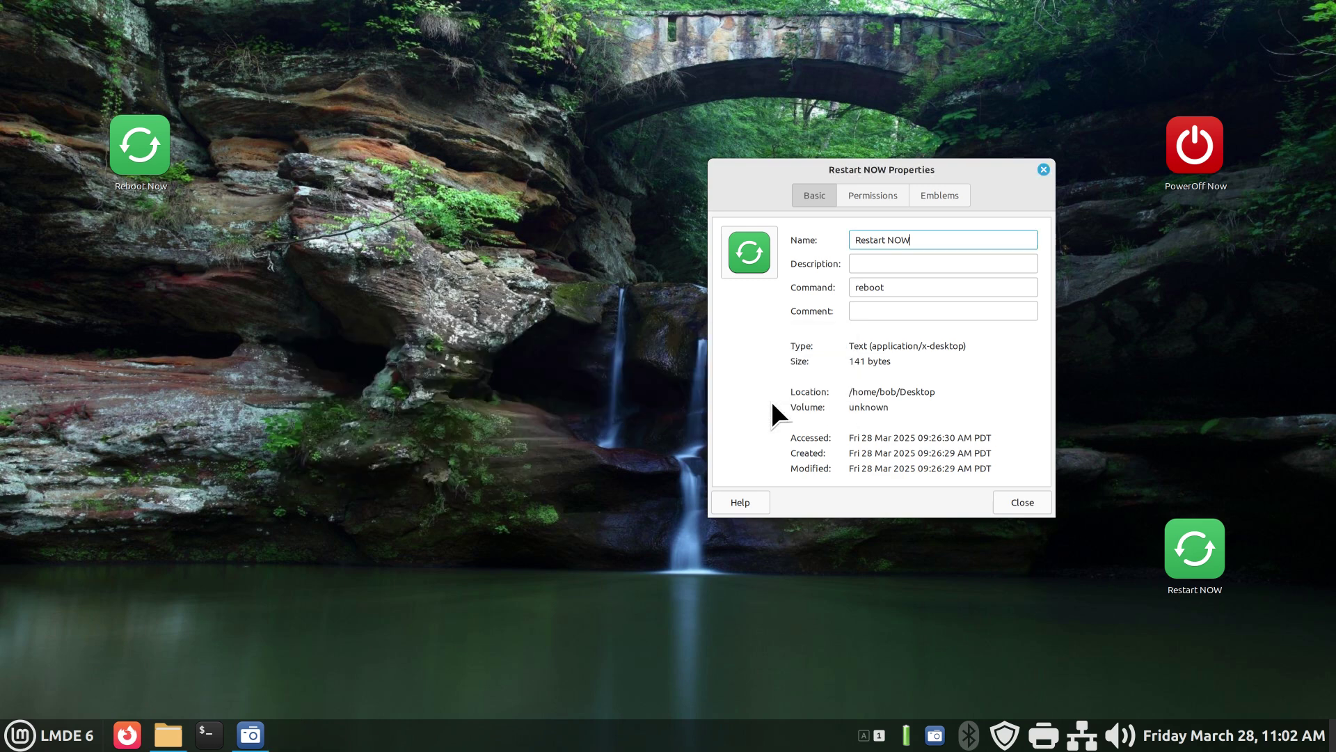
pyautogui.click(1044, 169)
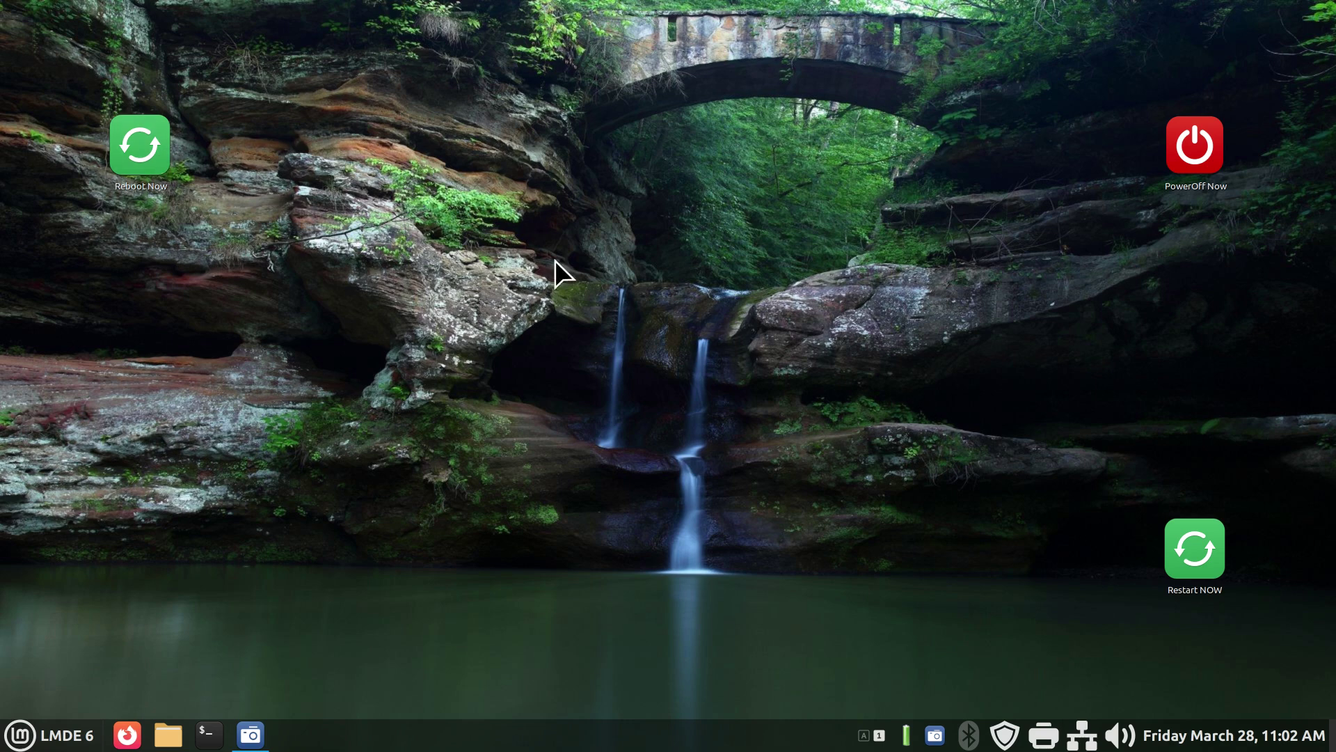
pyautogui.moveTo(131, 138); pyautogui.dragTo(925, 341)
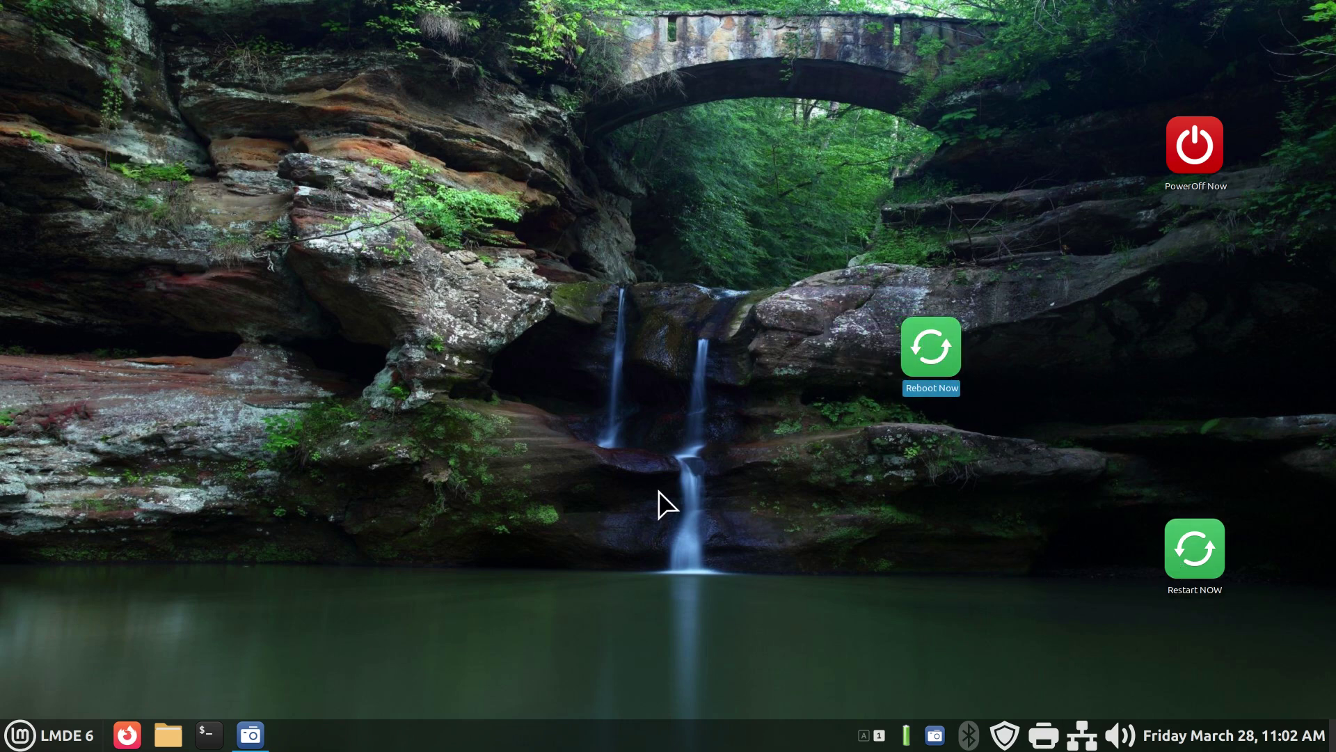
# Find 'reb' in the application menu and uninstall the Reboot Now entry.
pyautogui.click(47, 737)
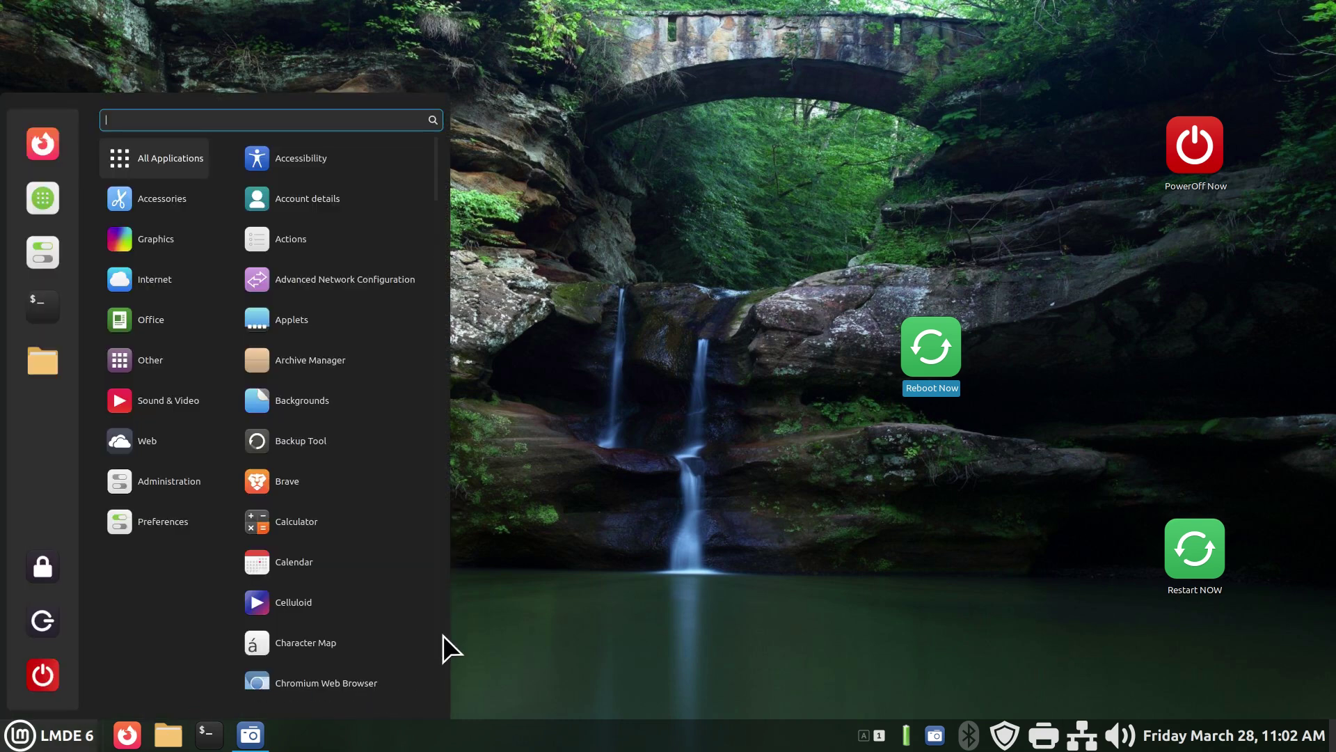
pyautogui.write('reb')
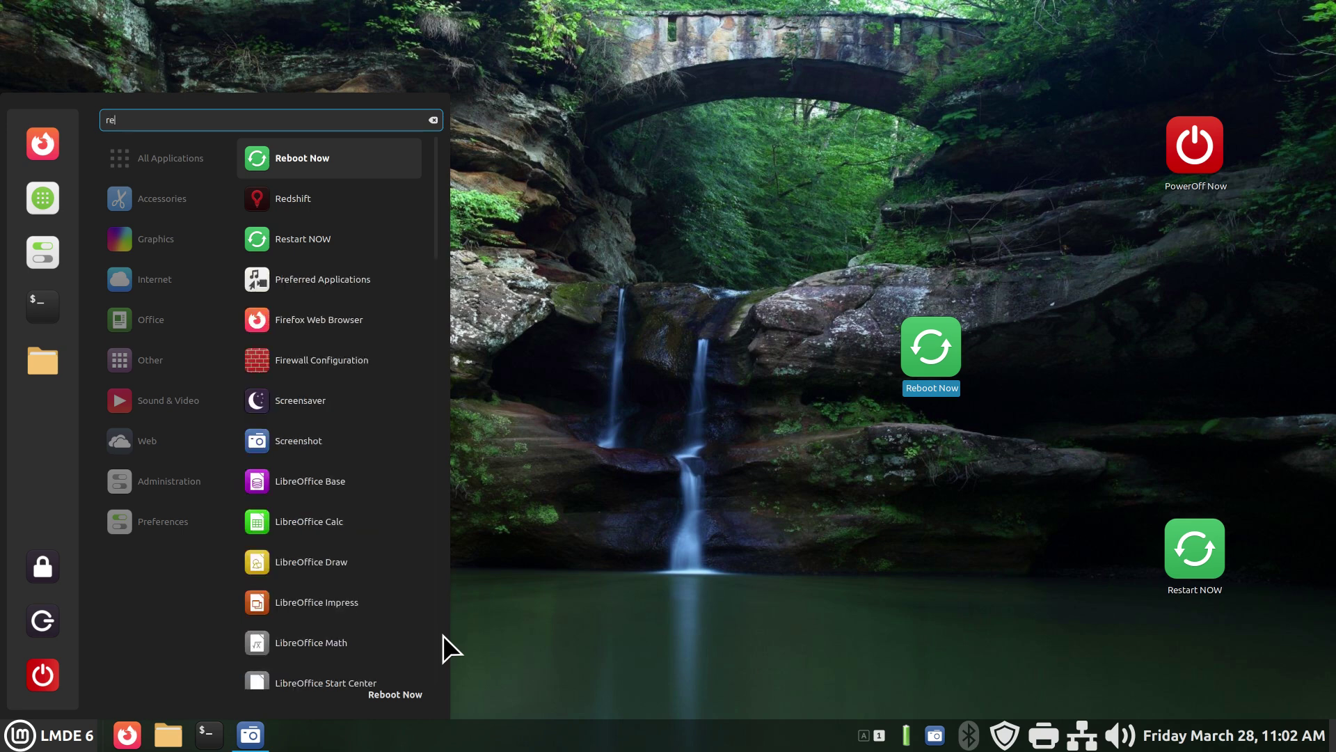
pyautogui.rightClick(304, 156)
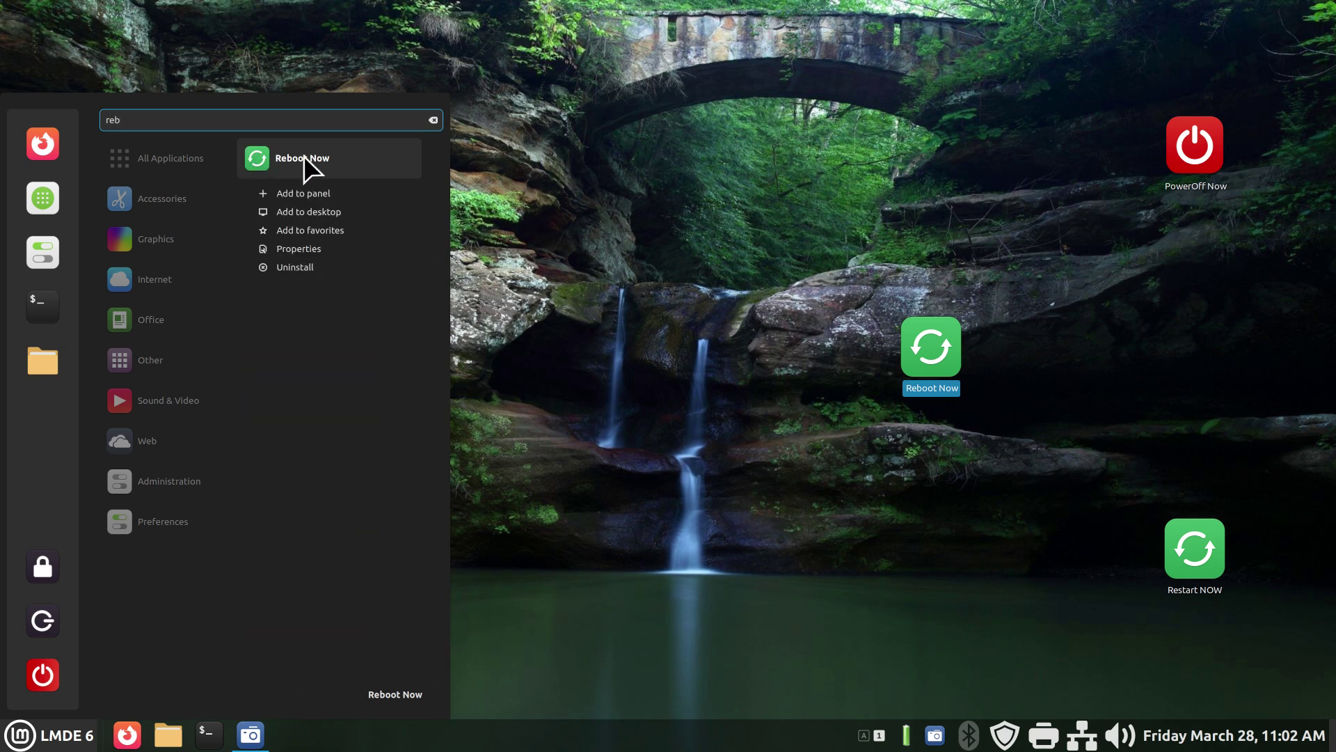
pyautogui.click(295, 267)
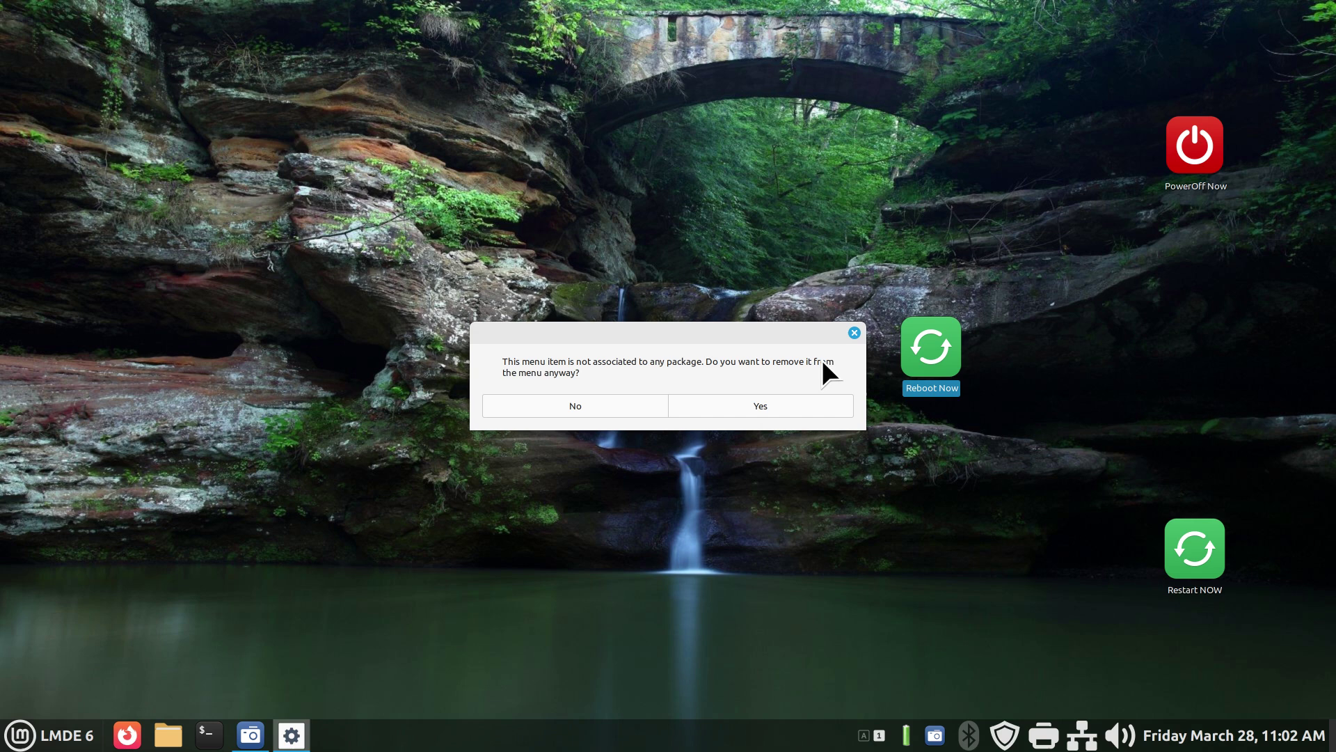
pyautogui.click(760, 406)
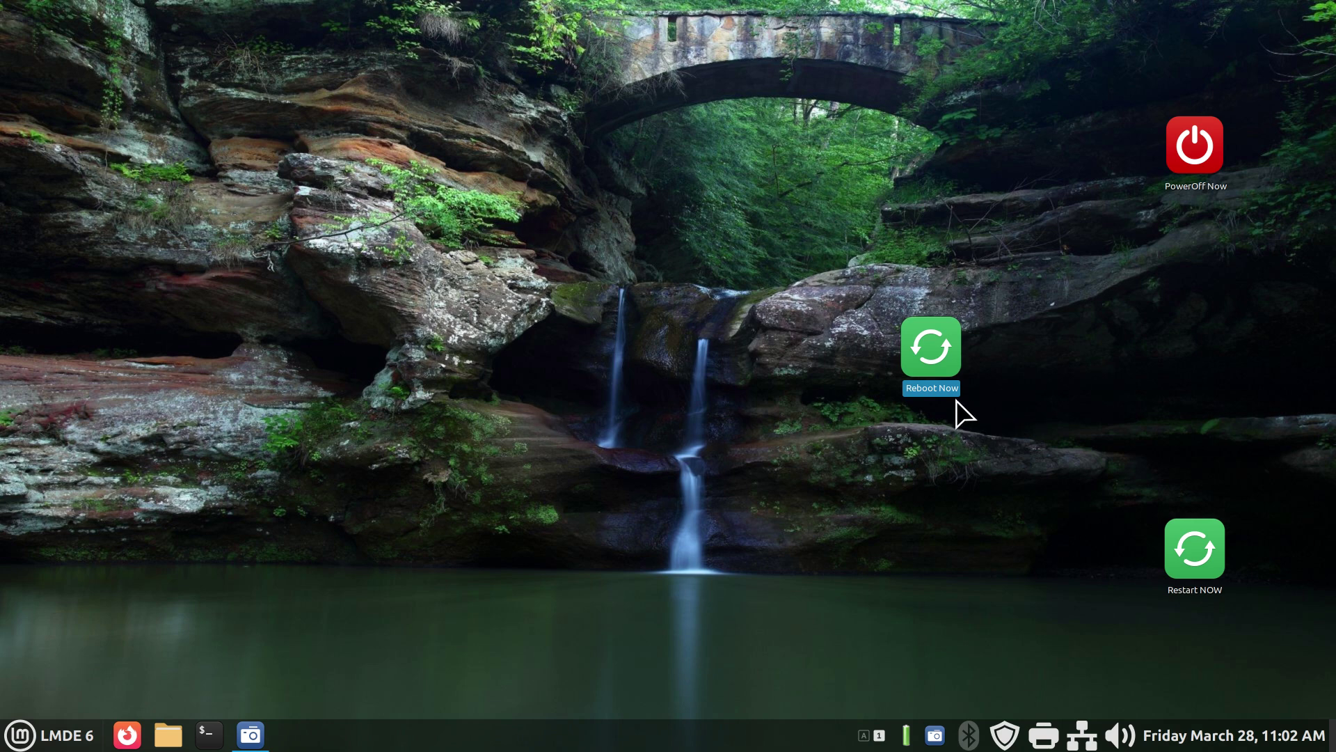
# Check that searching 'reb' no longer finds it, then delete the Reboot Now desktop icon.
pyautogui.click(69, 742)
pyautogui.write('reb')
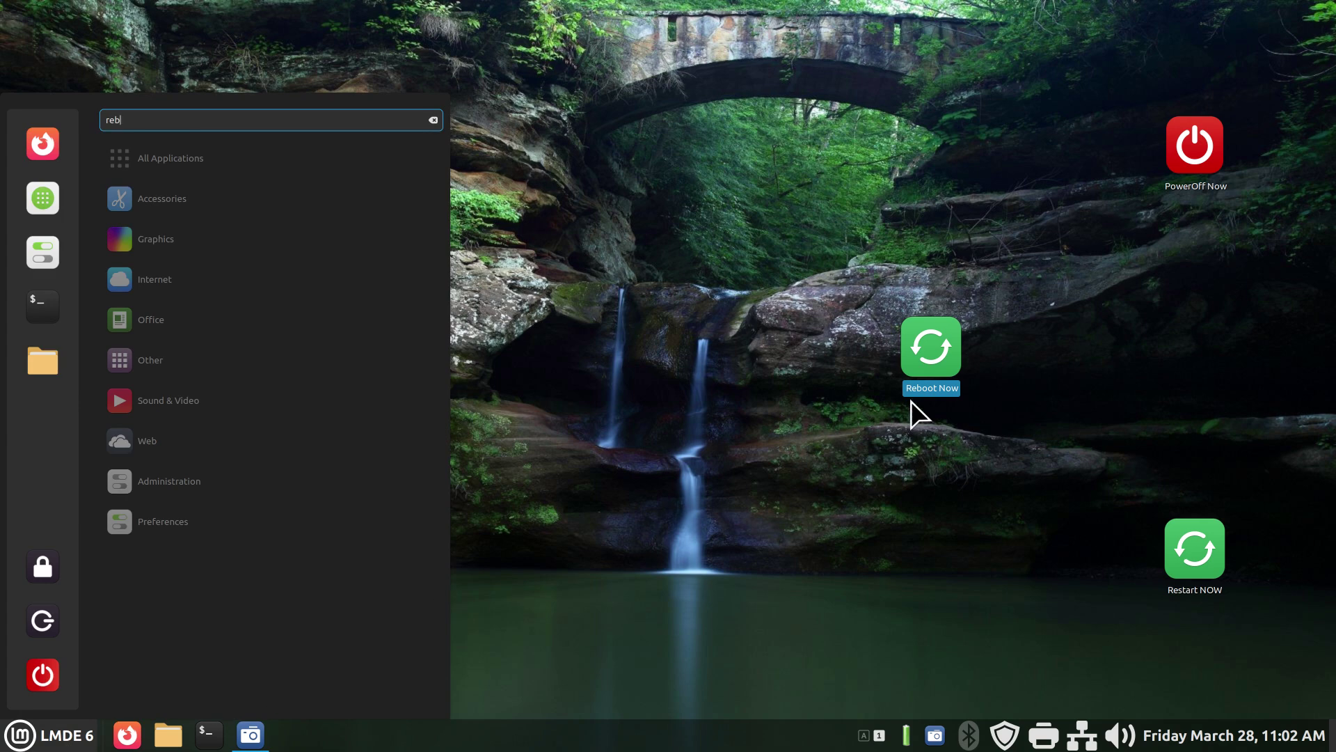
pyautogui.click(604, 370)
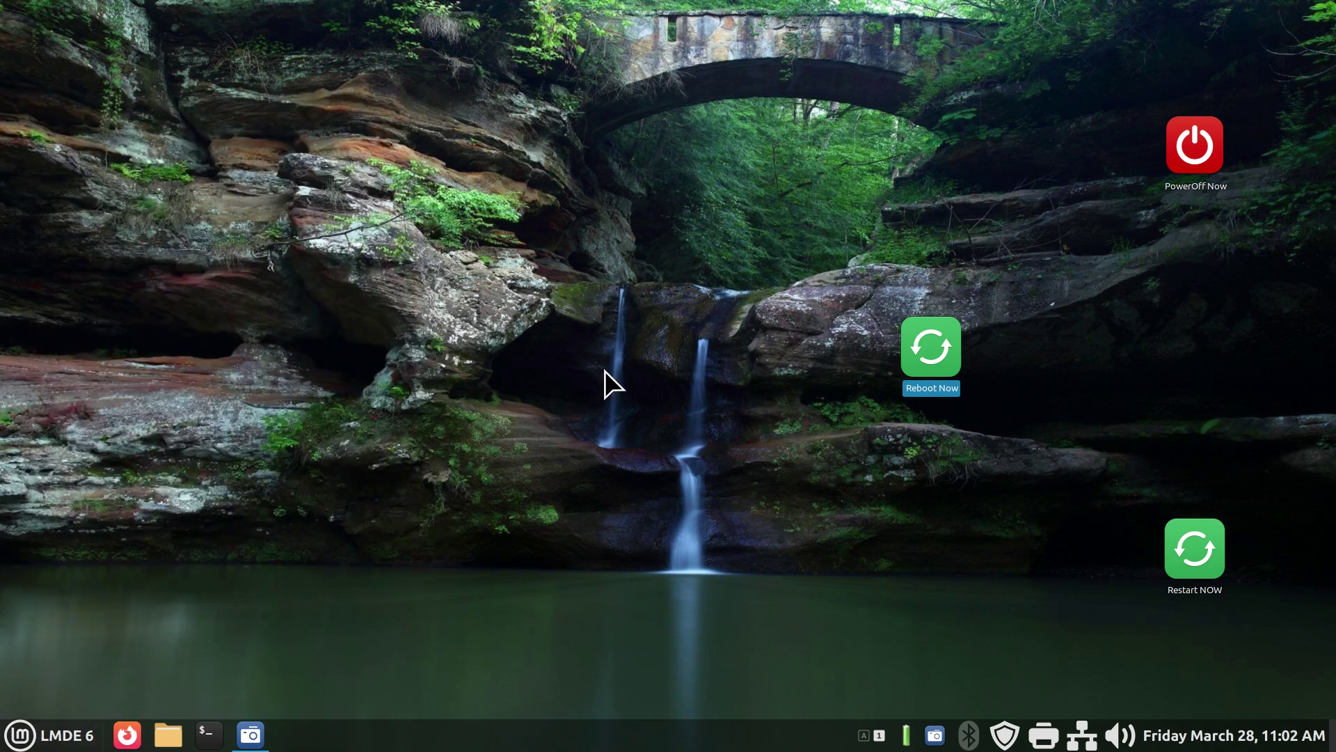
pyautogui.moveTo(1087, 269); pyautogui.dragTo(816, 445)
pyautogui.press('Delete')
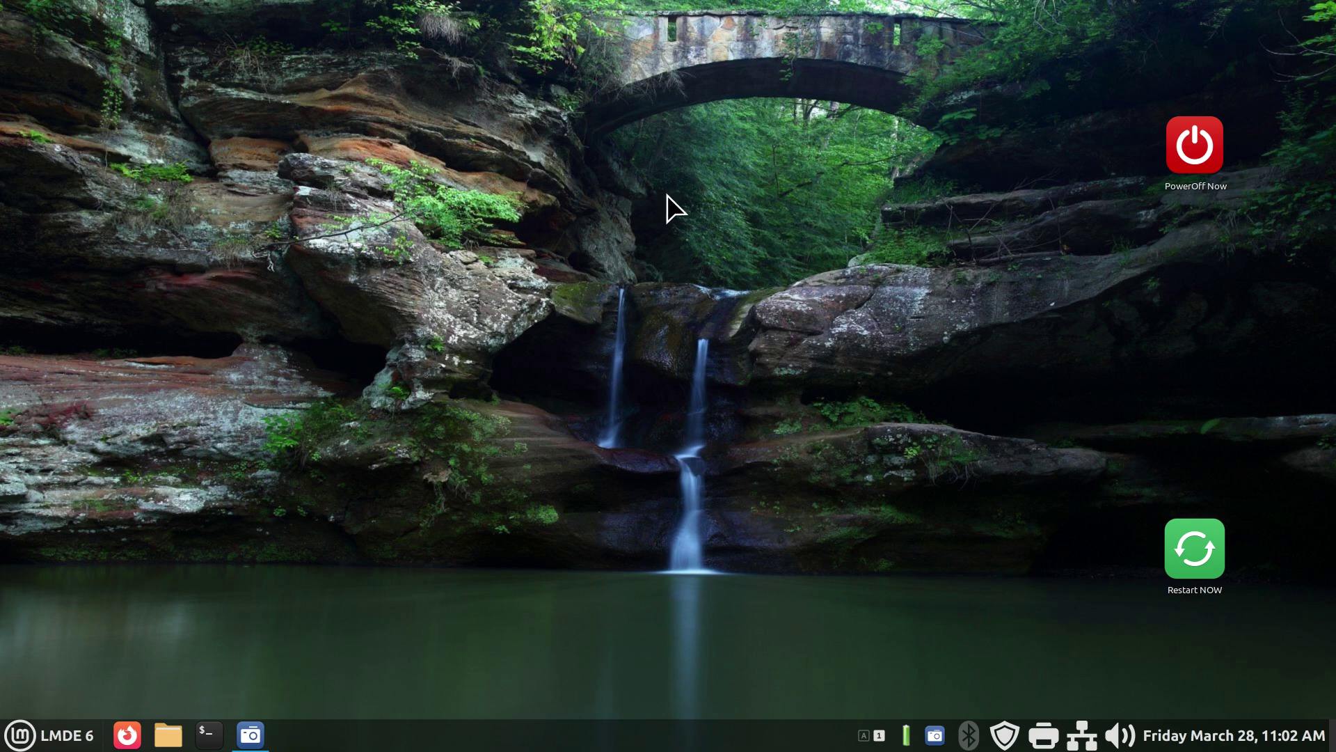
# In the desktop's Customize layout, set icon size to Smaller and tighten vertical spacing.
pyautogui.rightClick(565, 138)
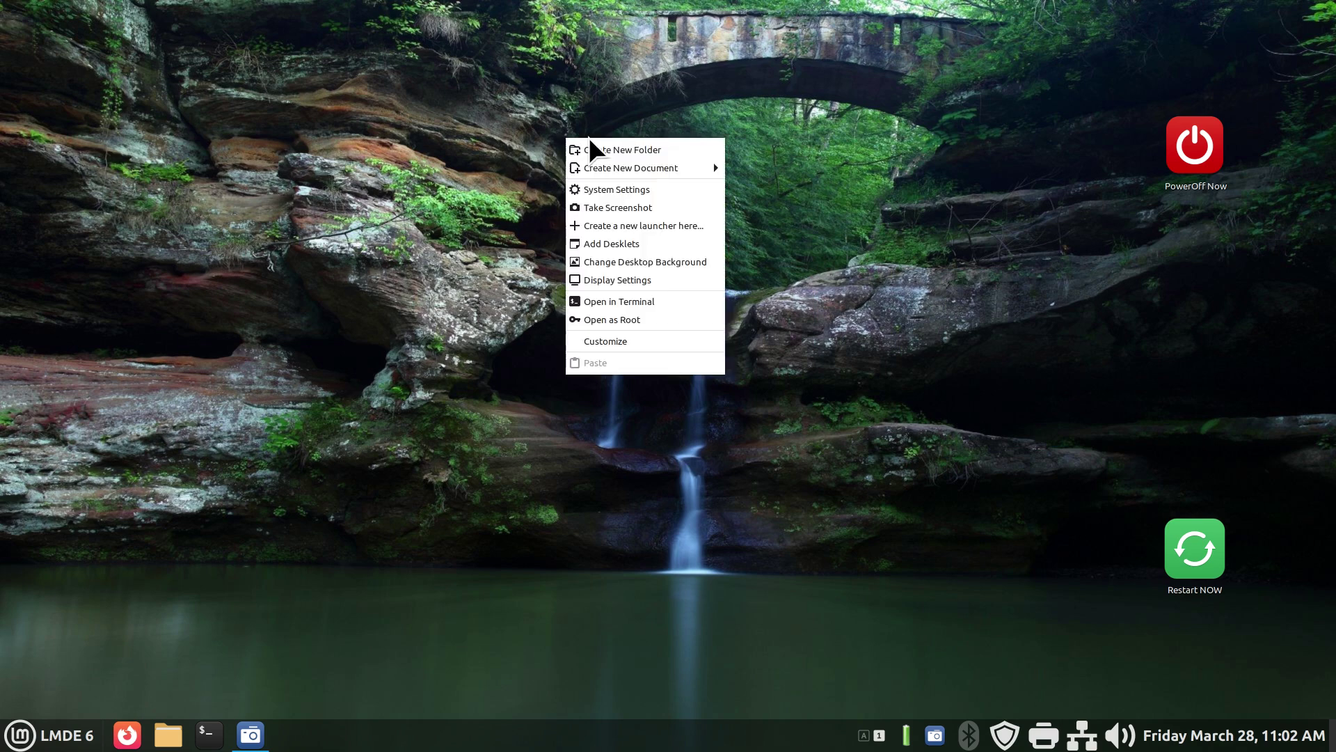
pyautogui.click(652, 344)
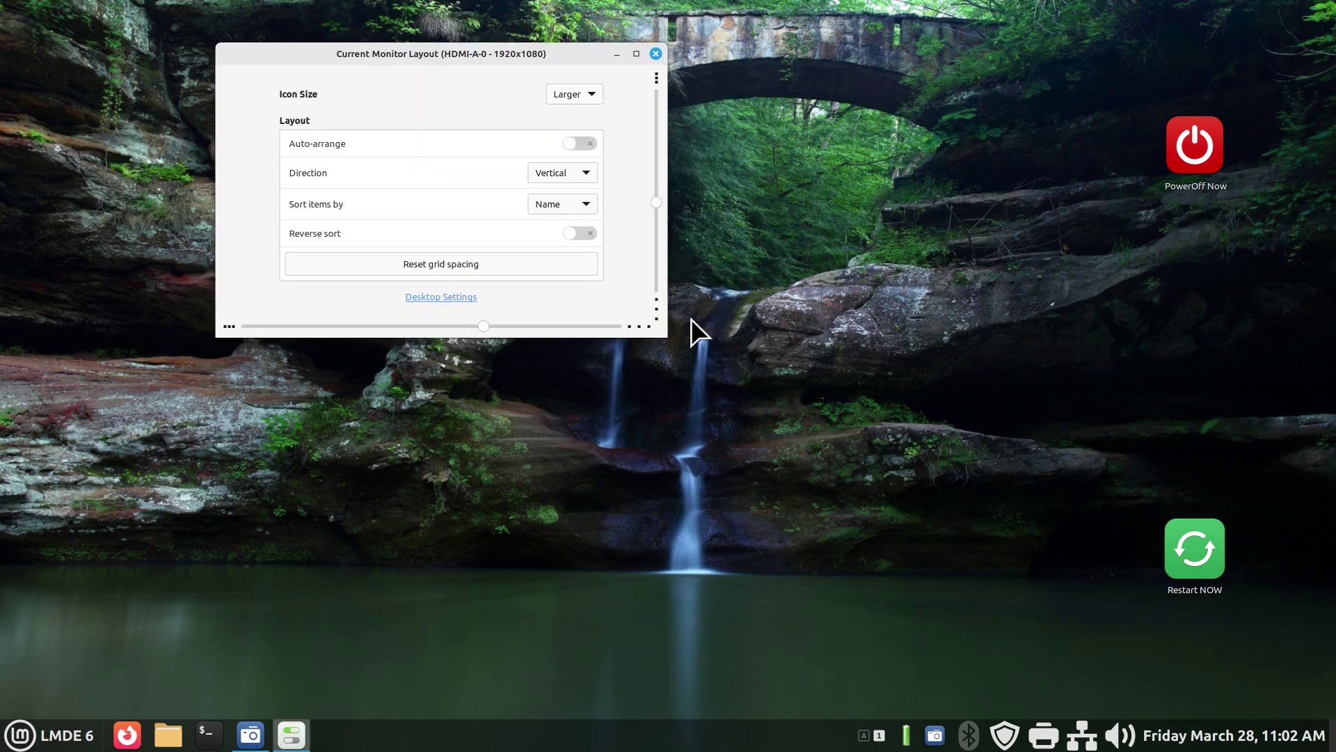
pyautogui.click(575, 93)
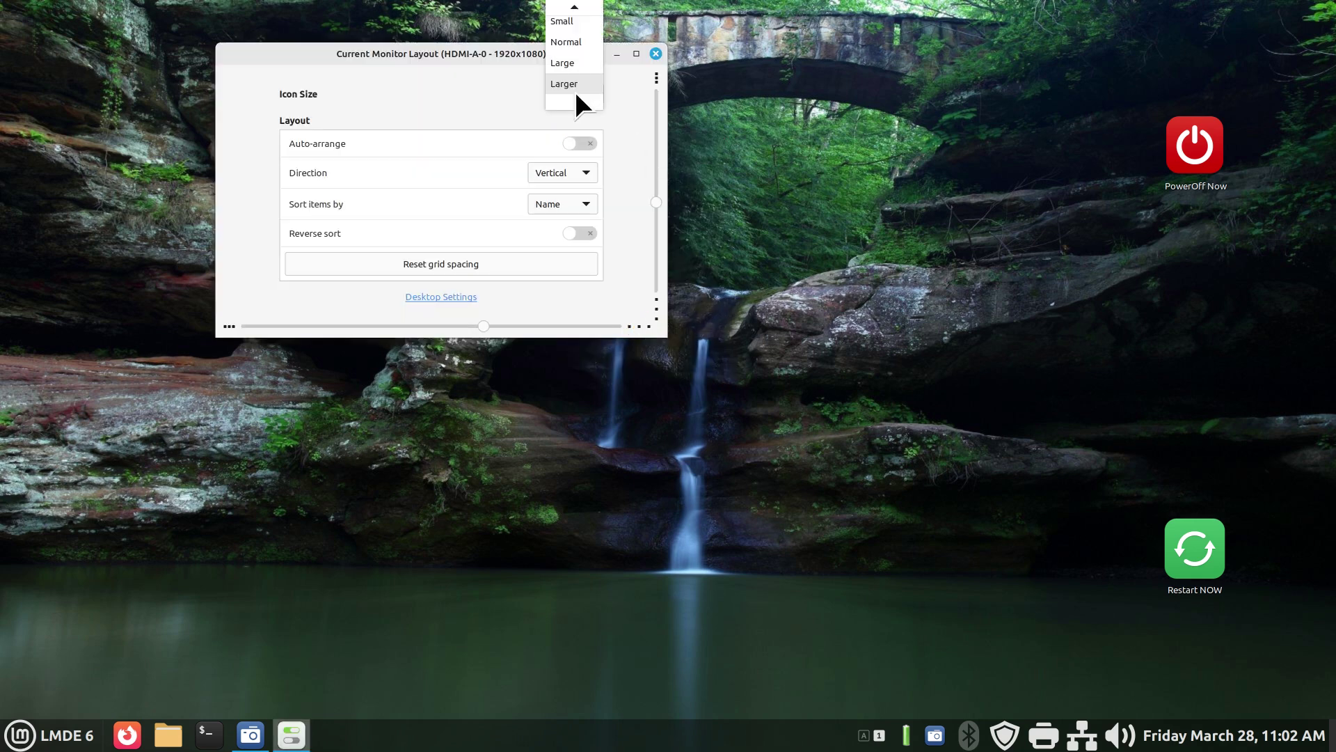
pyautogui.click(577, 12)
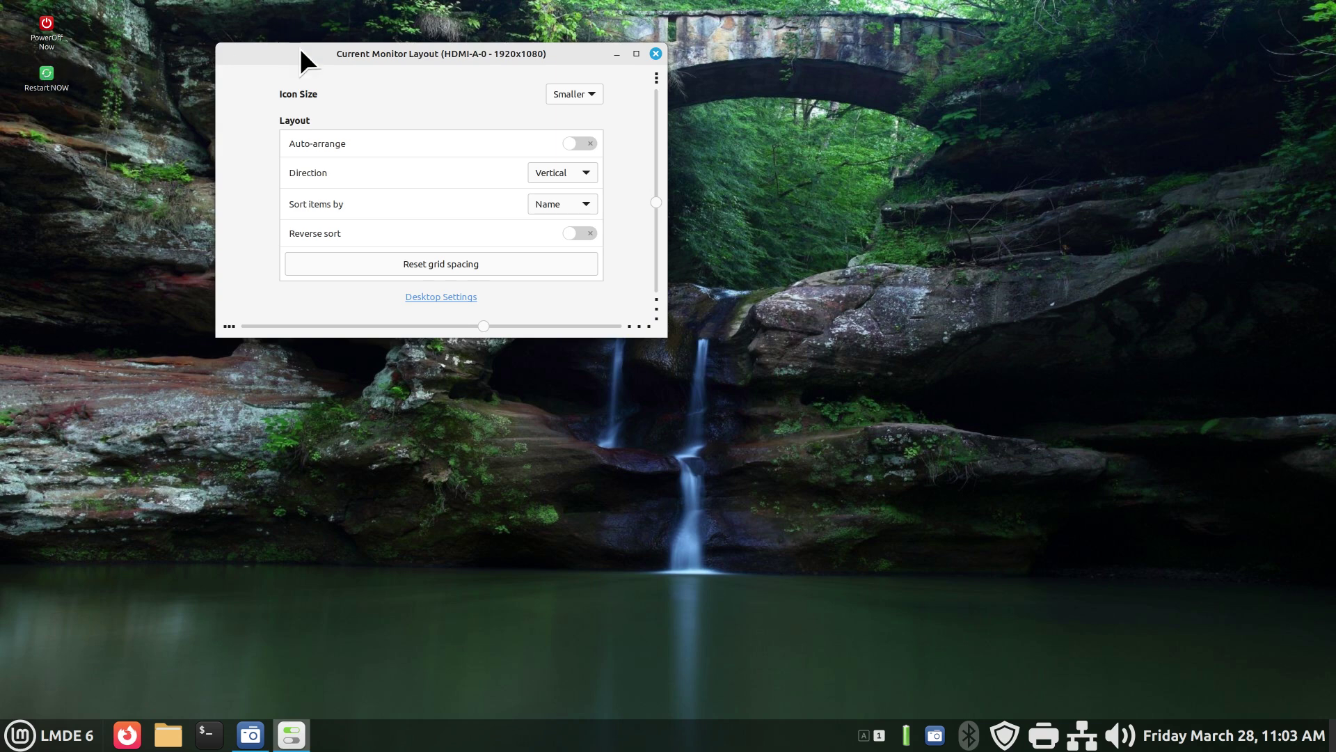
pyautogui.moveTo(327, 58); pyautogui.dragTo(637, 124)
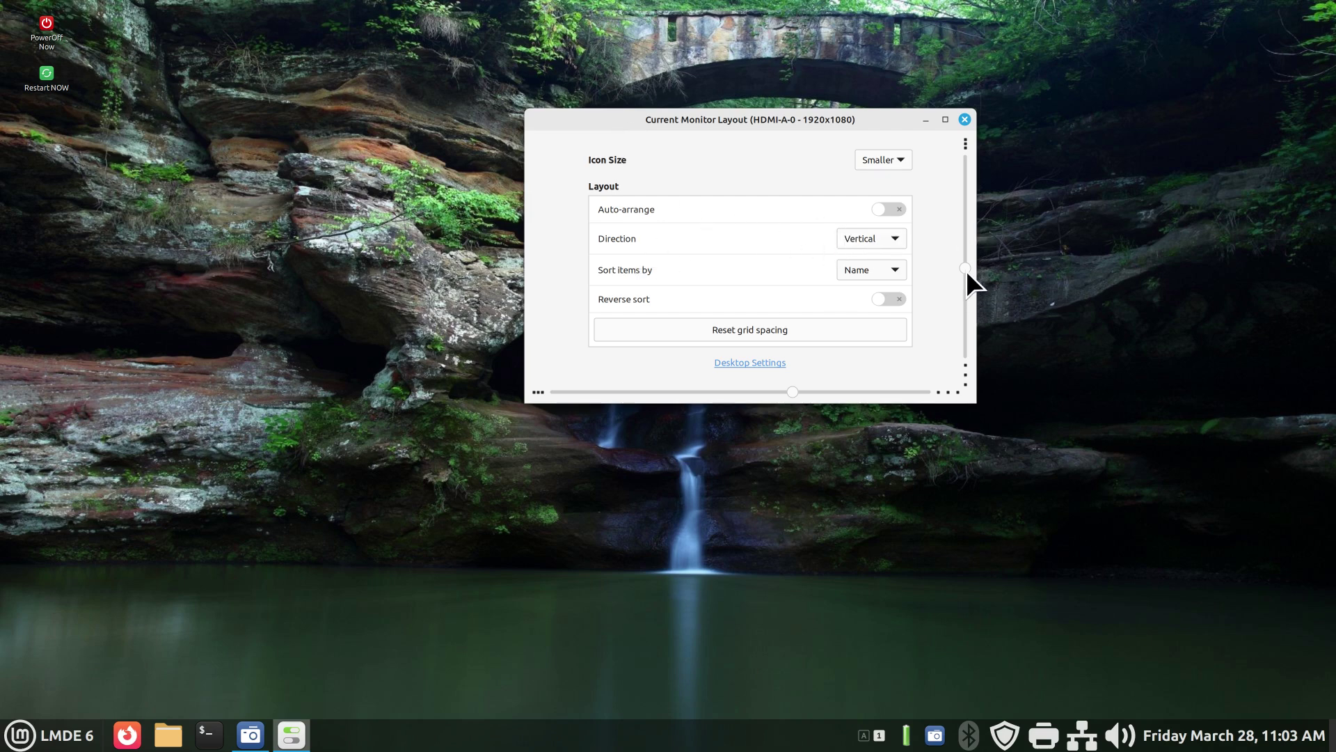
pyautogui.moveTo(966, 270)
pyautogui.mouseDown()
pyautogui.moveTo(966, 164)
pyautogui.moveTo(965, 291)
pyautogui.mouseUp()
# Arrange icons horizontally, widen the horizontal grid spacing, and set icon size to Larger.
pyautogui.click(879, 239)
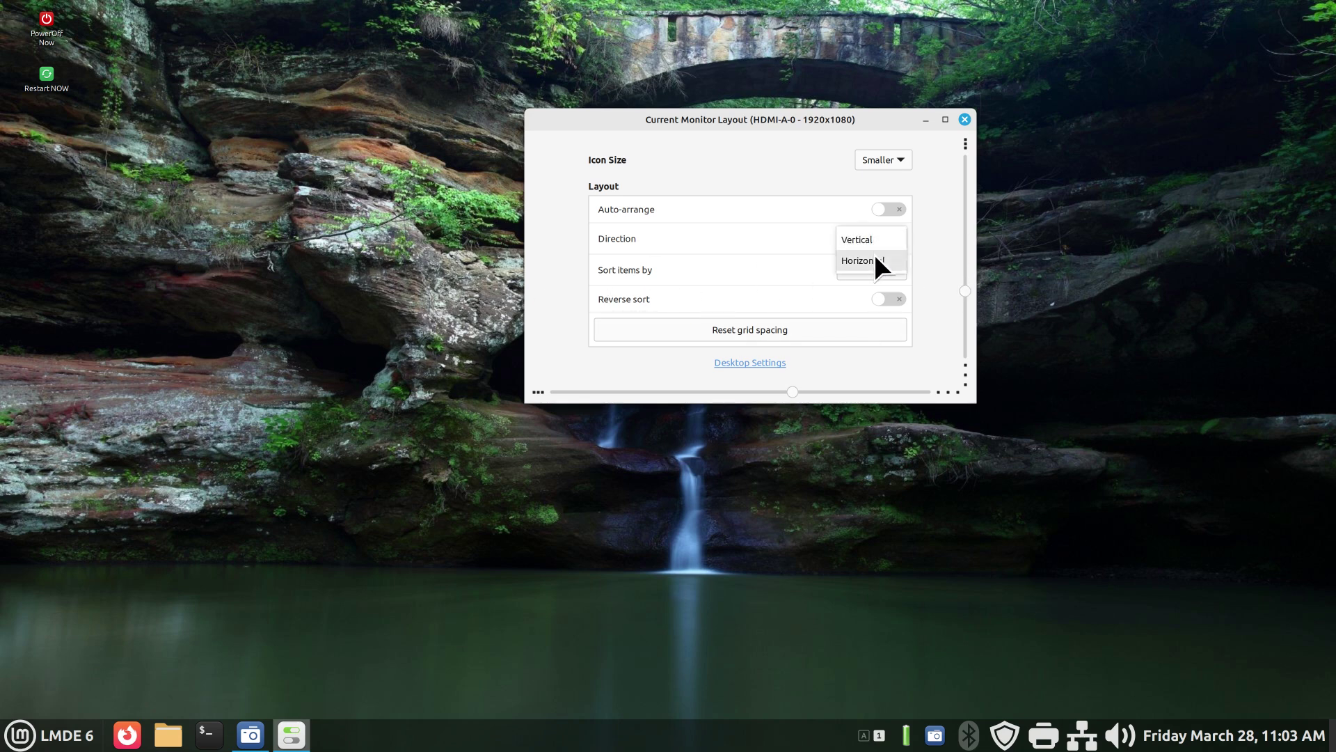
pyautogui.click(874, 255)
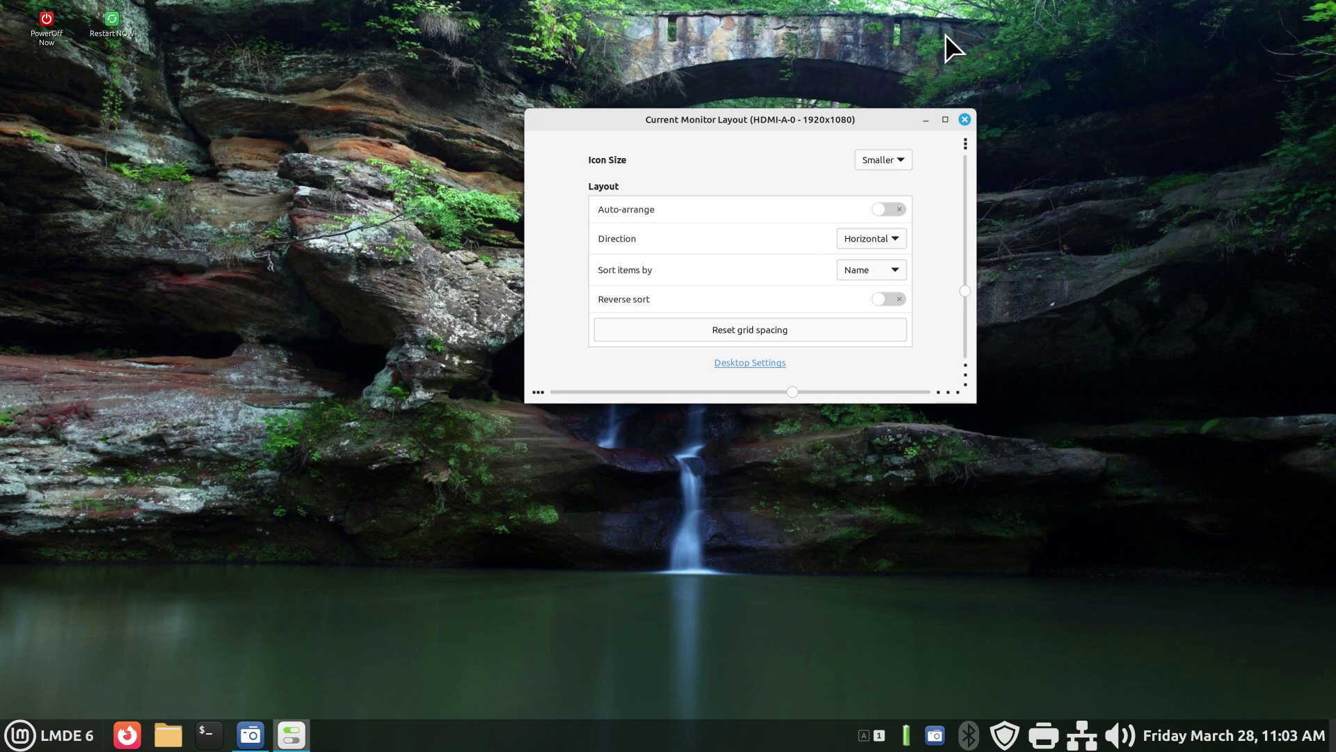
pyautogui.moveTo(794, 391); pyautogui.dragTo(559, 399)
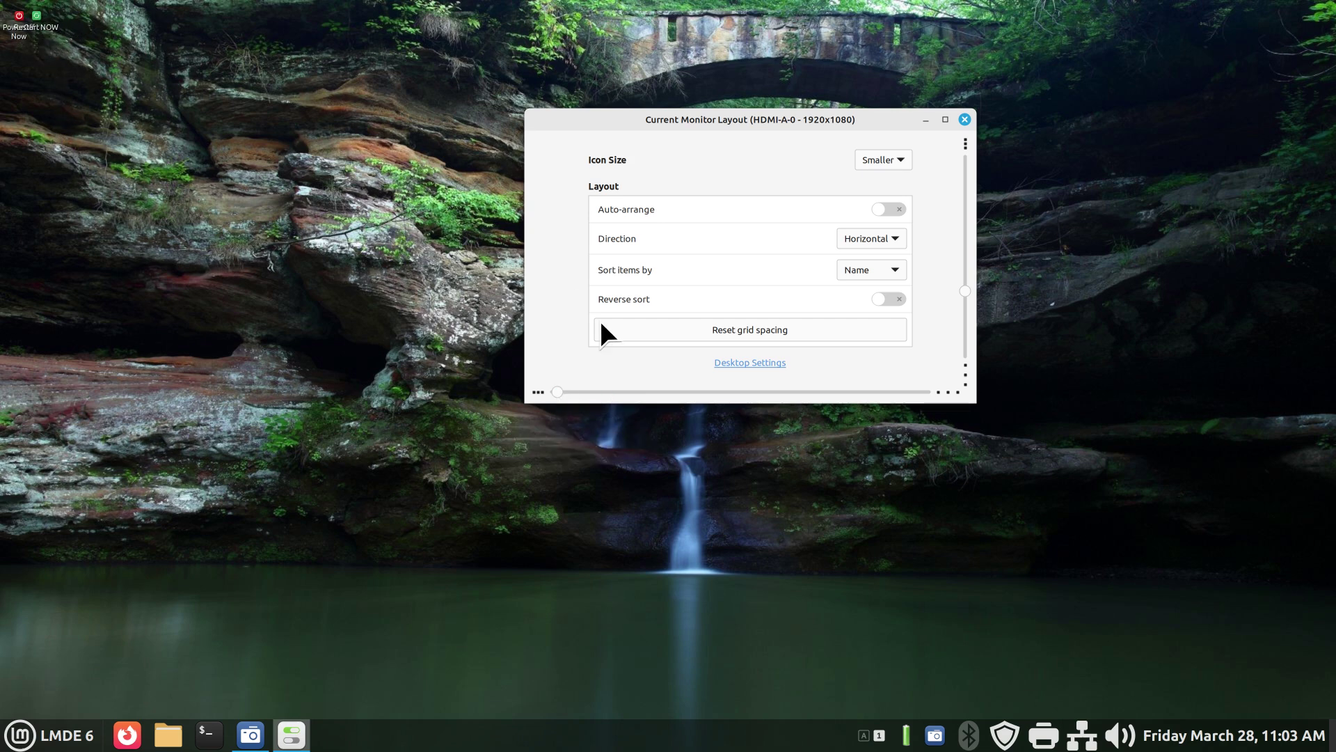
pyautogui.moveTo(553, 390); pyautogui.dragTo(641, 392)
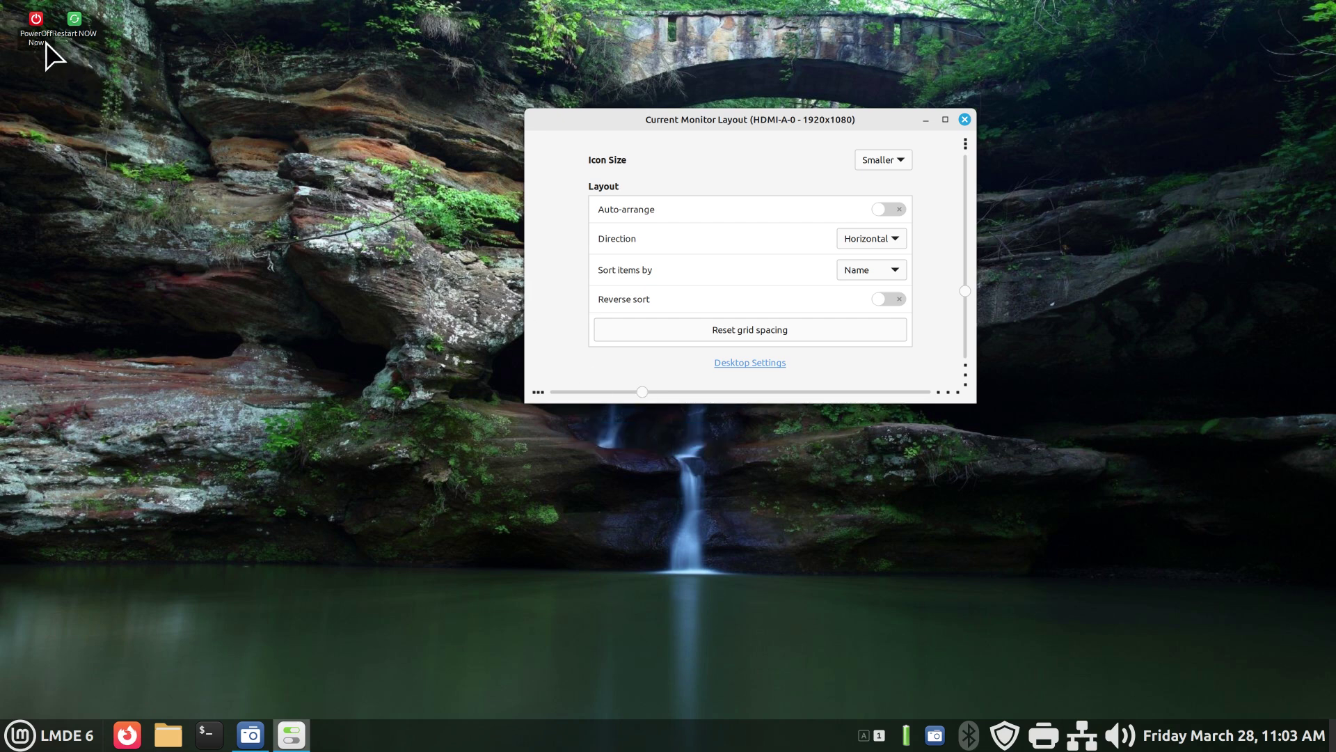
pyautogui.moveTo(642, 391); pyautogui.dragTo(716, 392)
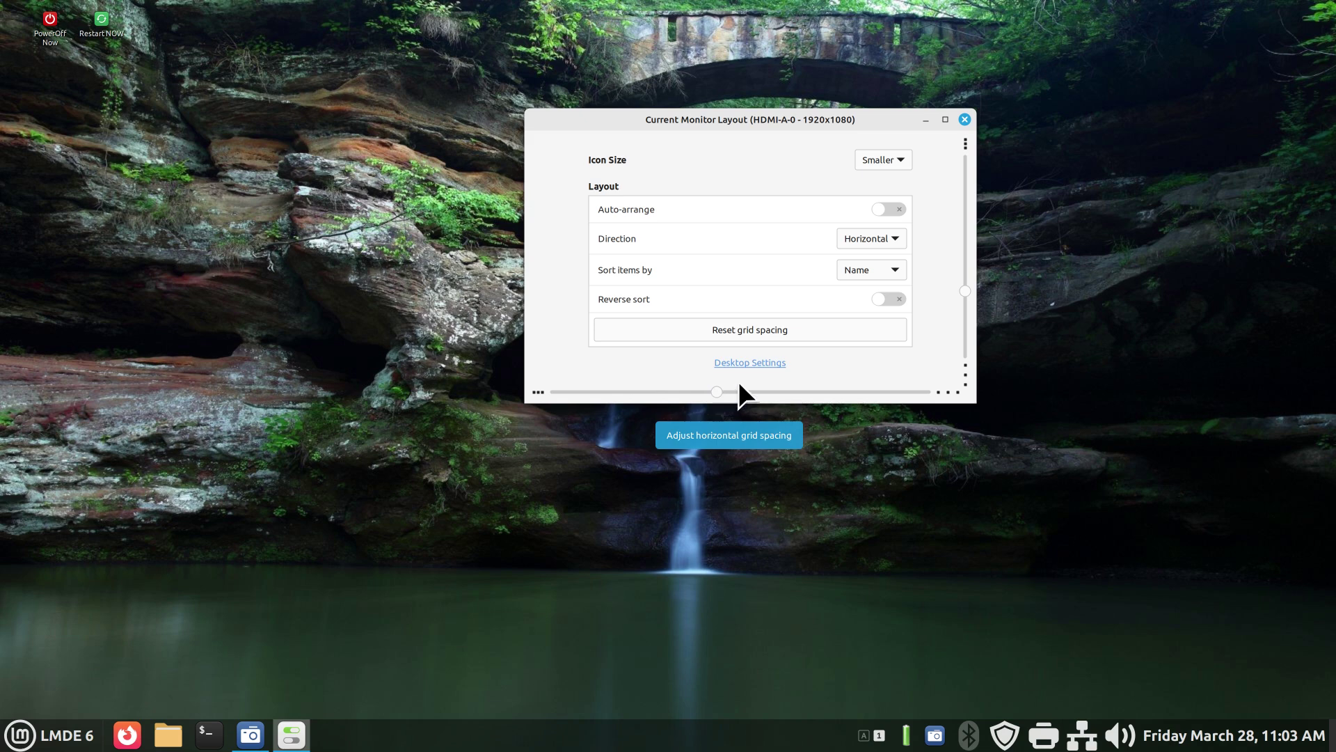
pyautogui.click(899, 159)
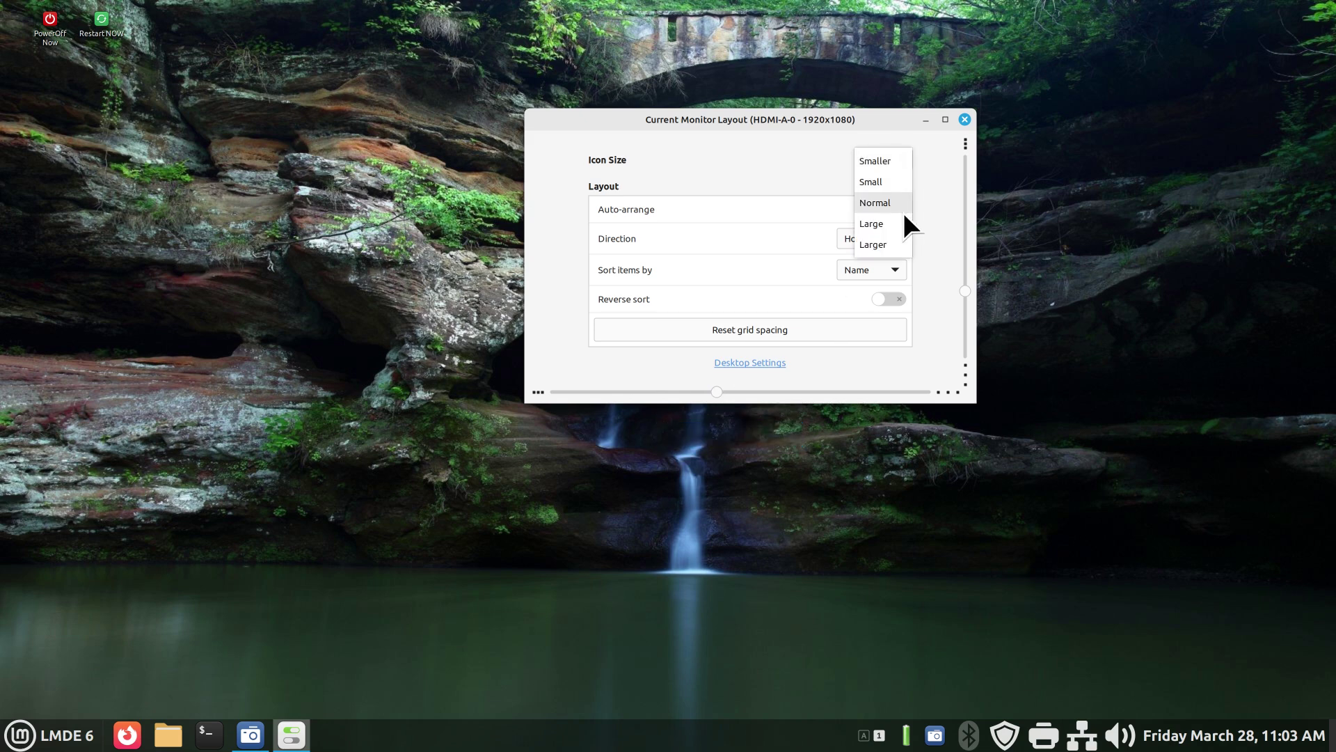
pyautogui.click(897, 240)
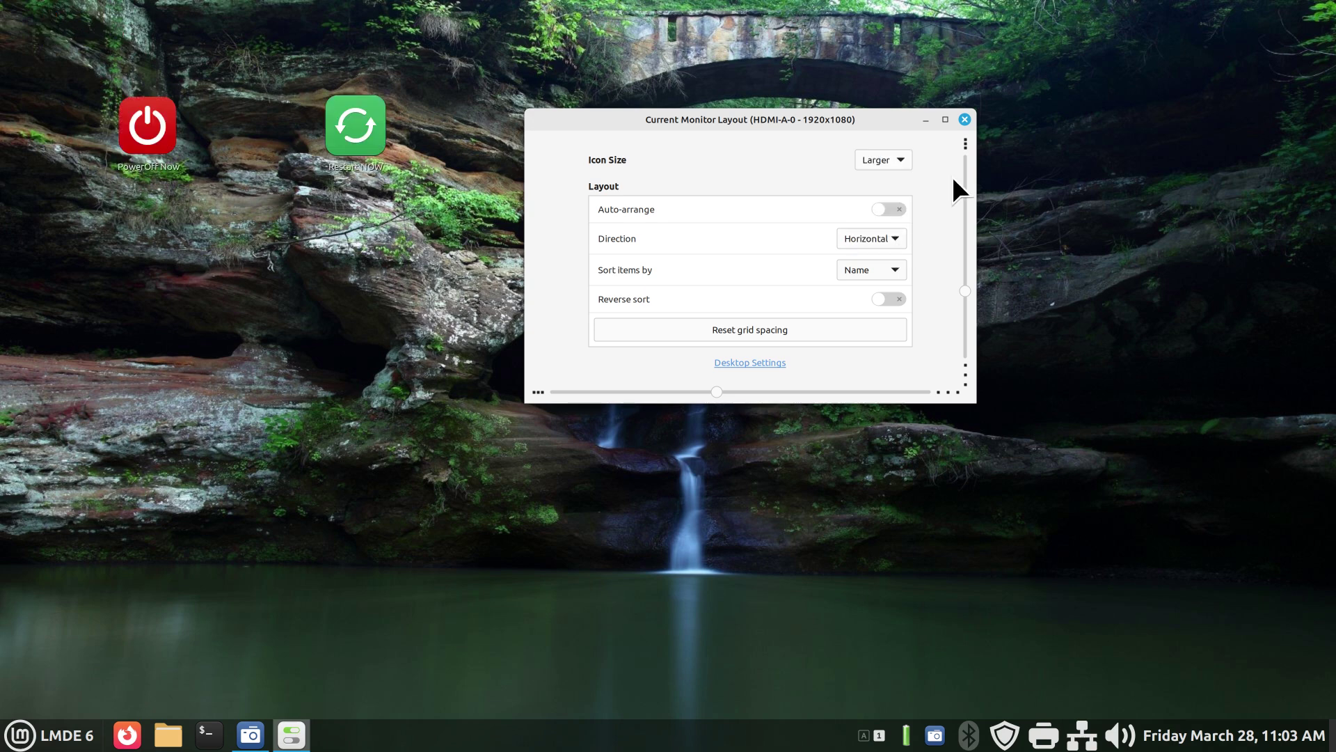
# Put Restart NOW on the right edge with PowerOff Now at the lower right, then open the menu.
pyautogui.click(964, 120)
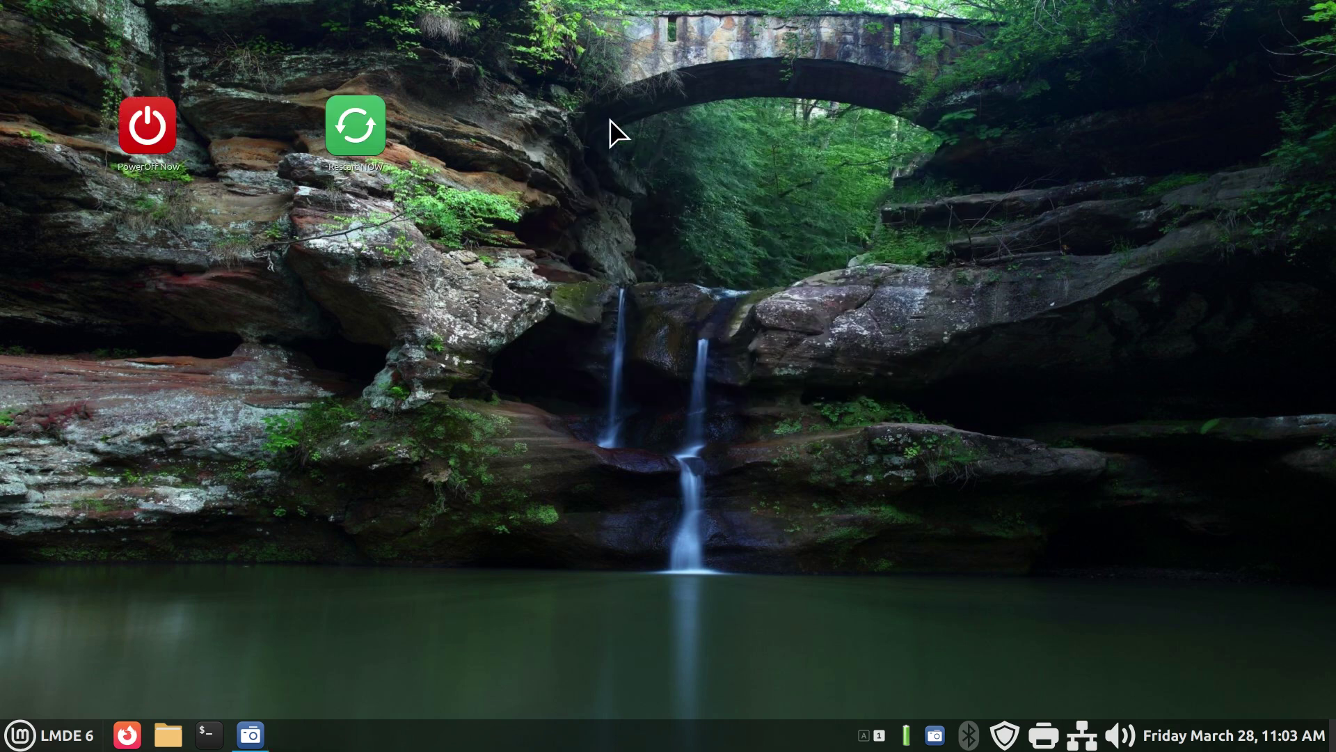
pyautogui.moveTo(341, 126); pyautogui.dragTo(1164, 260)
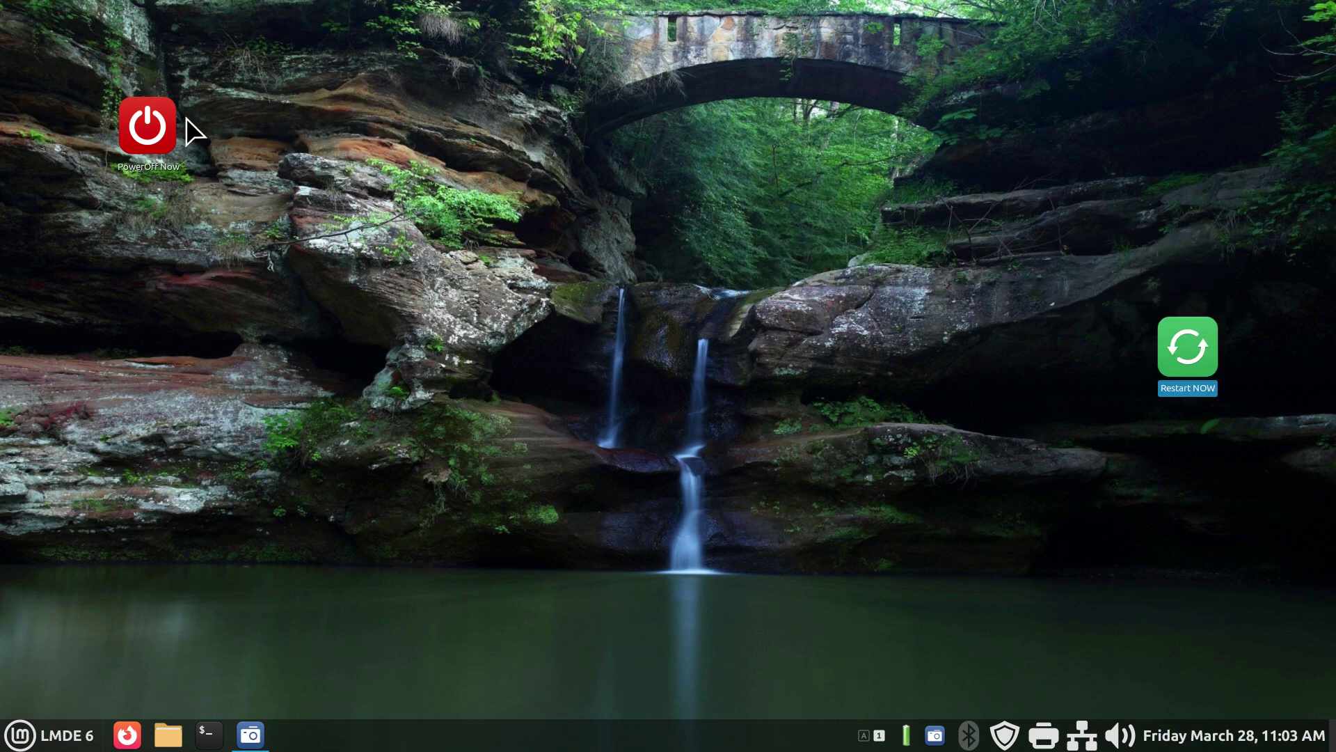
pyautogui.moveTo(152, 136); pyautogui.dragTo(1195, 565)
pyautogui.click(982, 412)
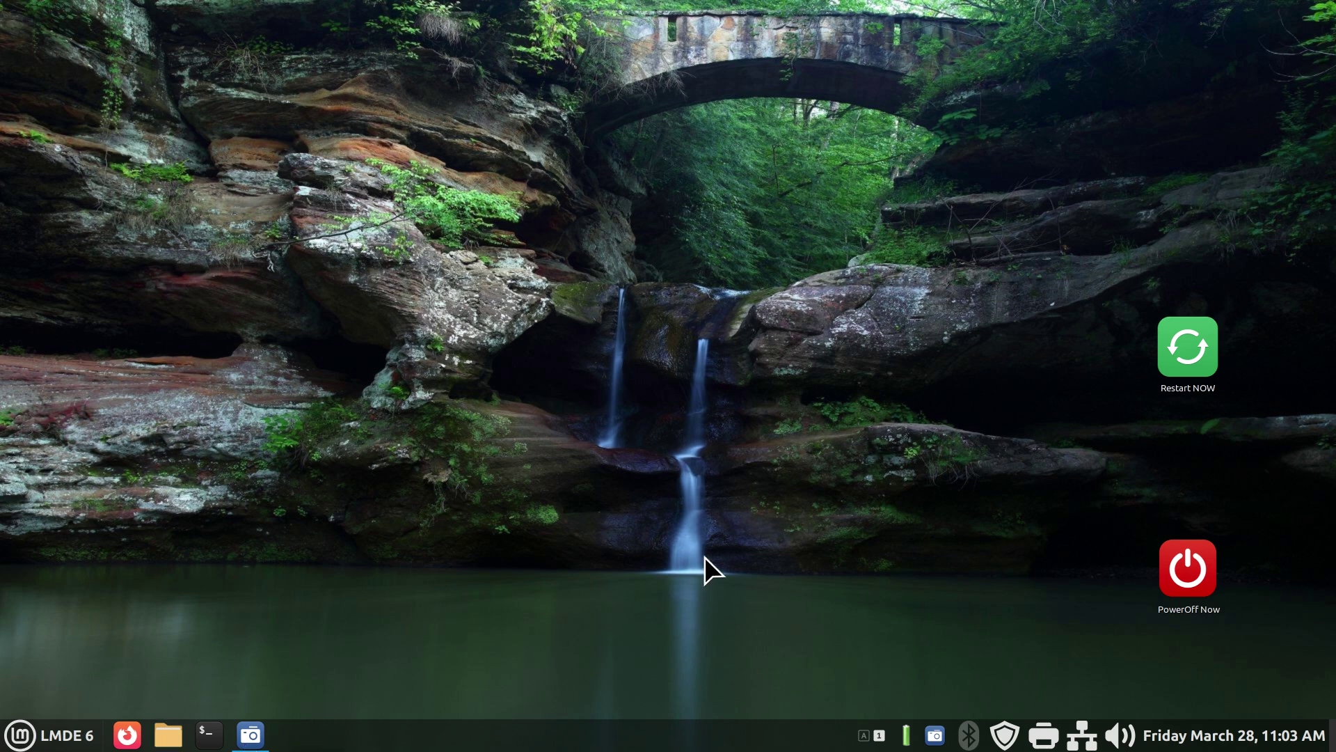
pyautogui.click(50, 736)
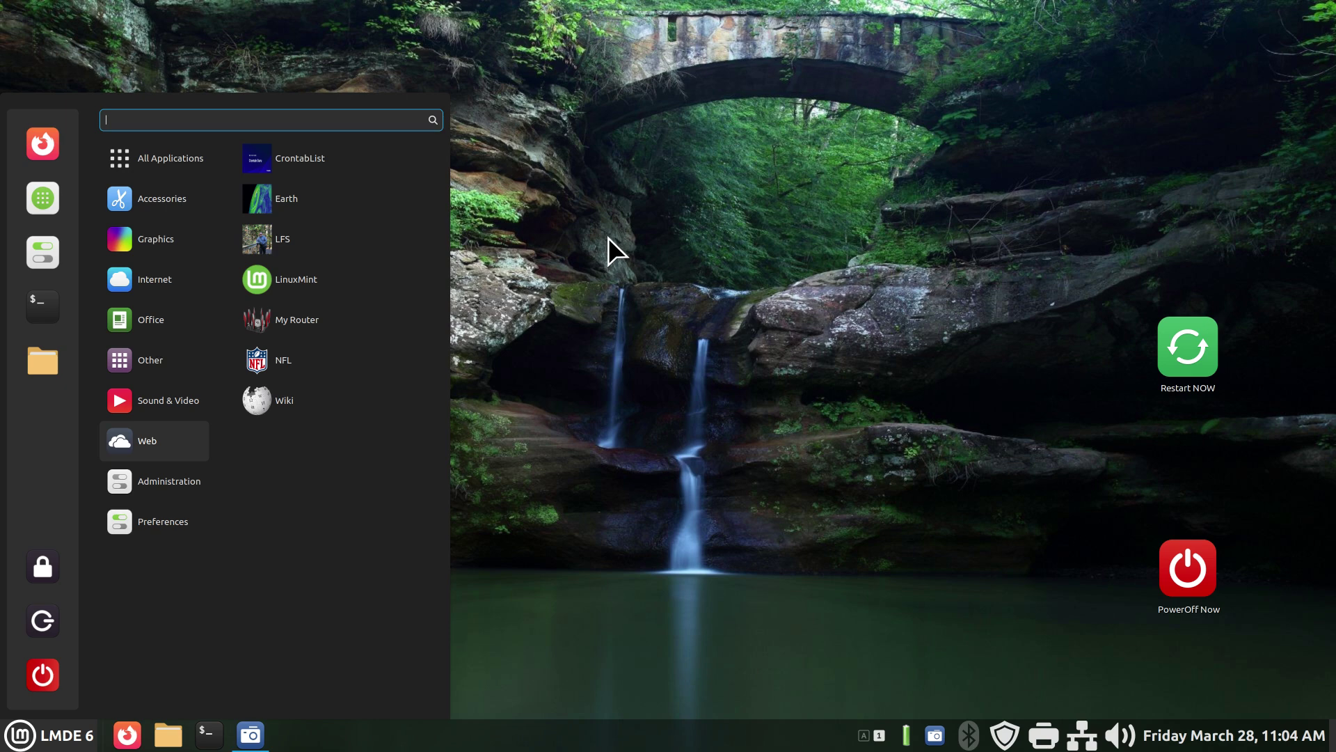
# Search 'sh' in the menu and uninstall the Shutdown NOW entry.
pyautogui.write('sh')
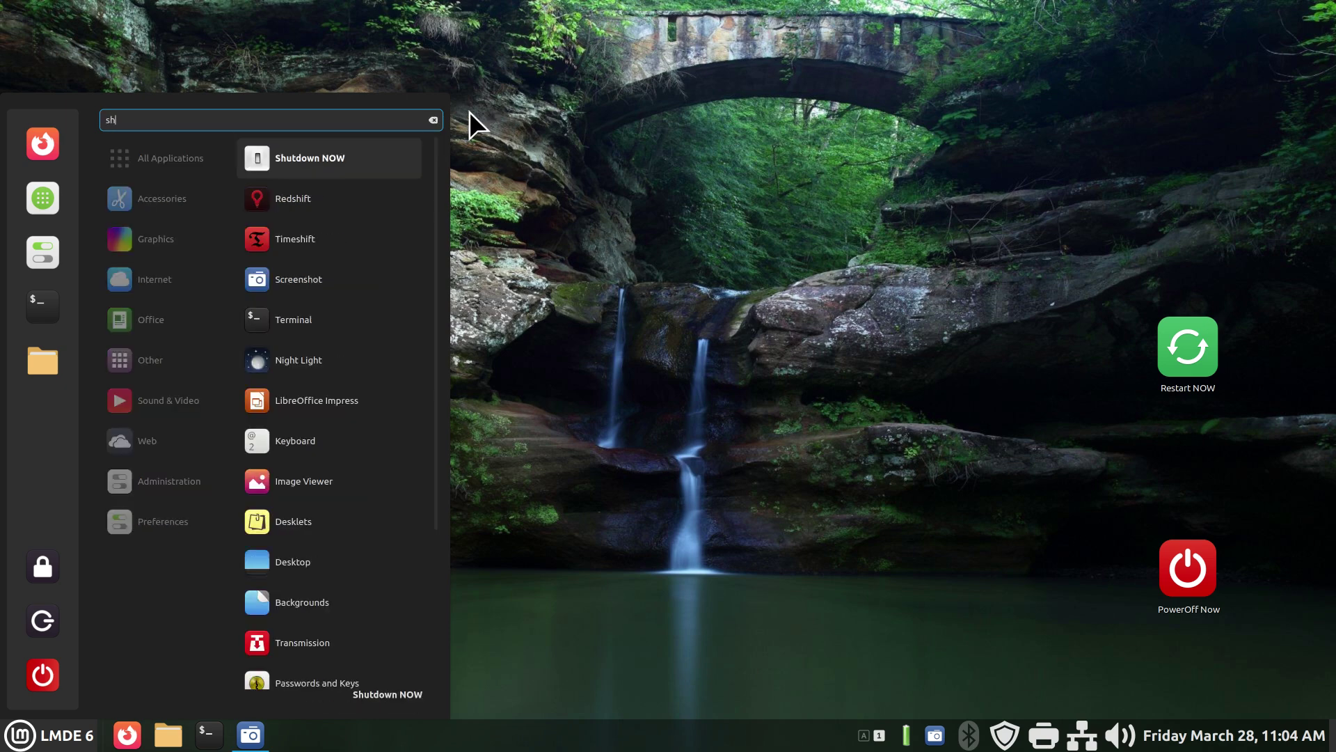
pyautogui.rightClick(302, 162)
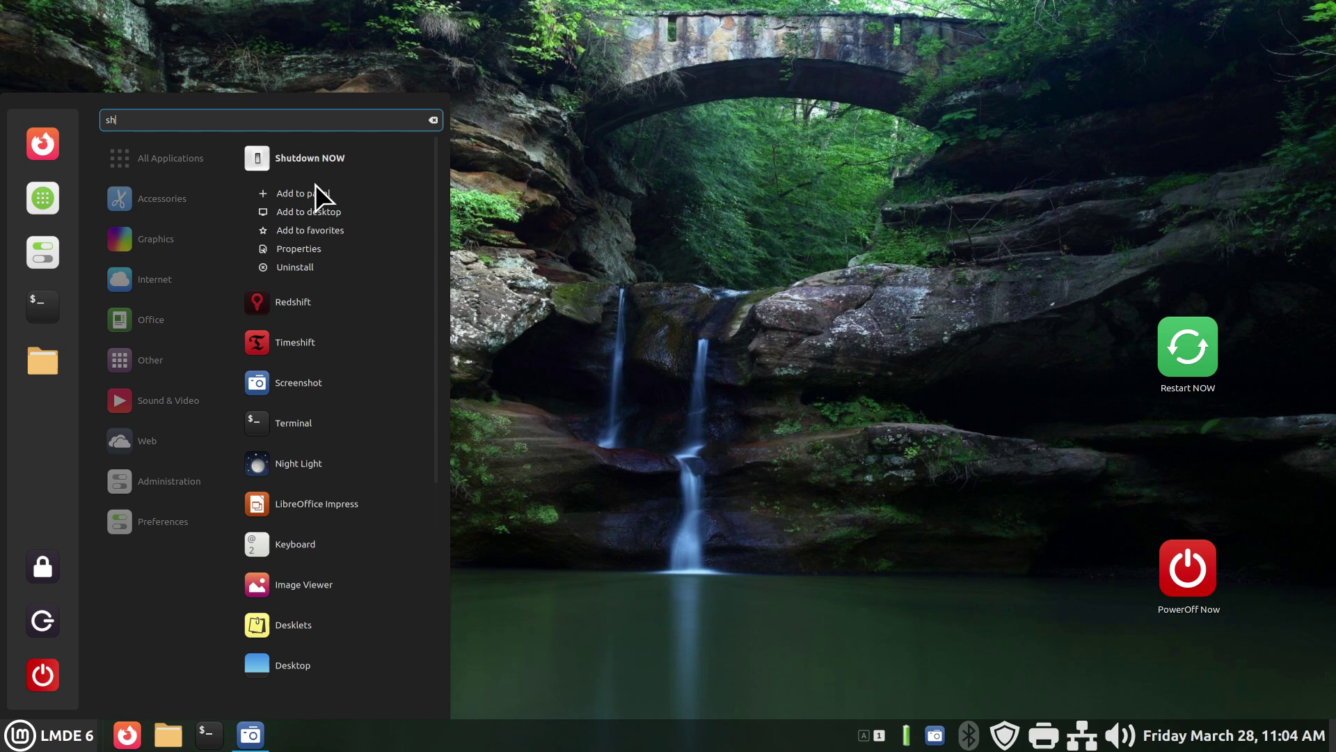
pyautogui.press('Return')
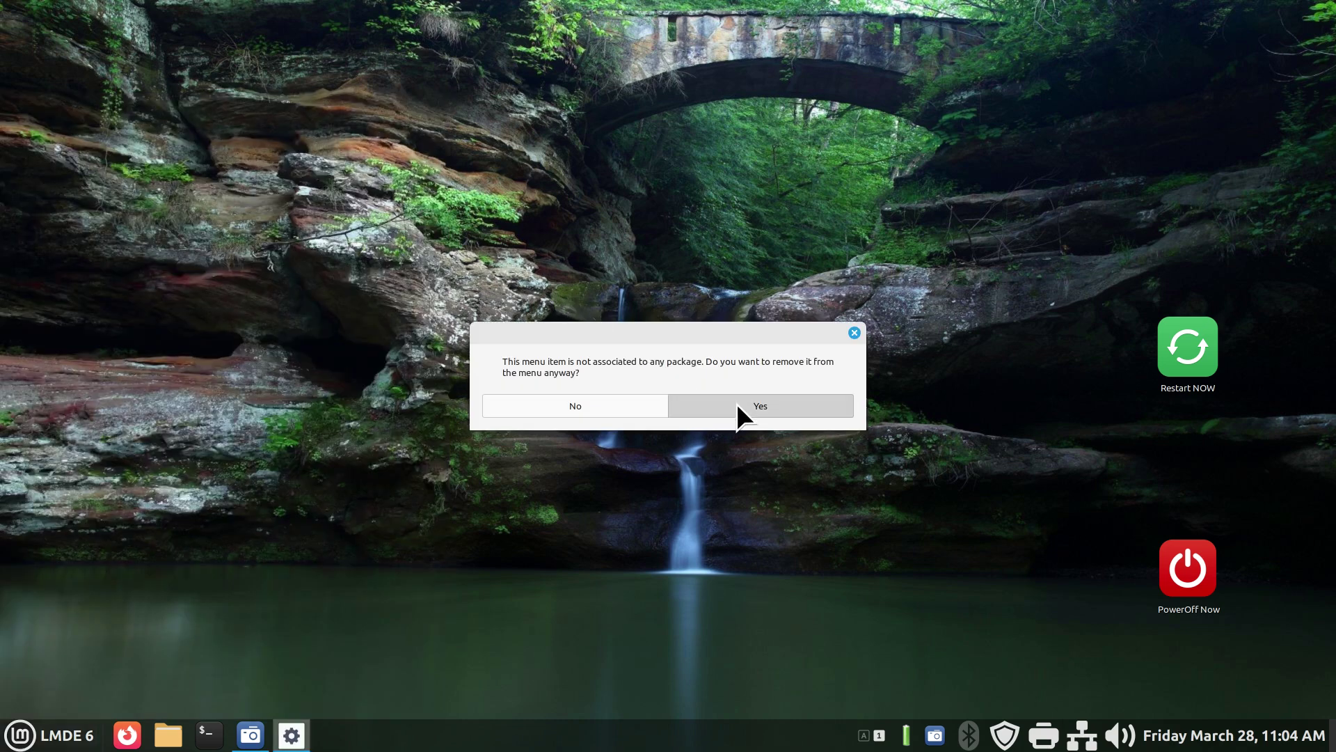
pyautogui.click(738, 405)
# Search 're' to view the Restart NOW entry's options, then close the menu unchanged.
pyautogui.click(72, 743)
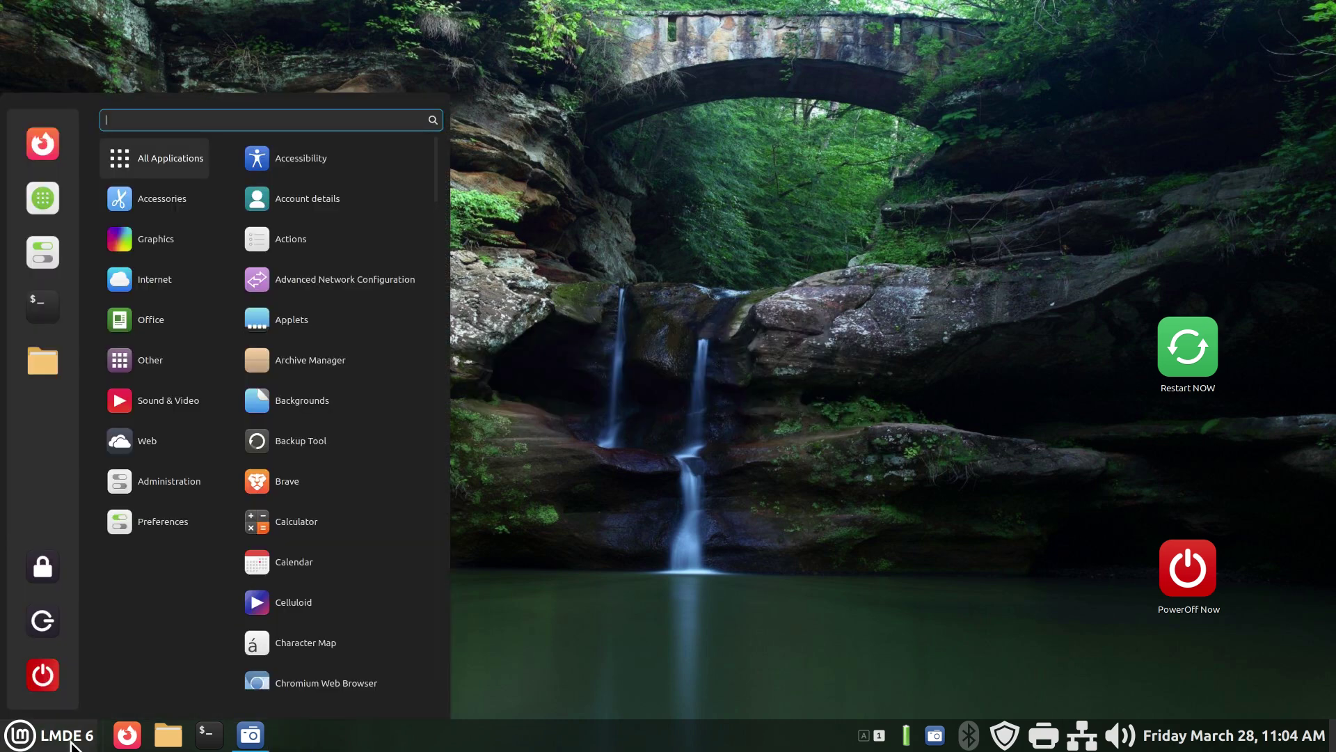
pyautogui.write('re')
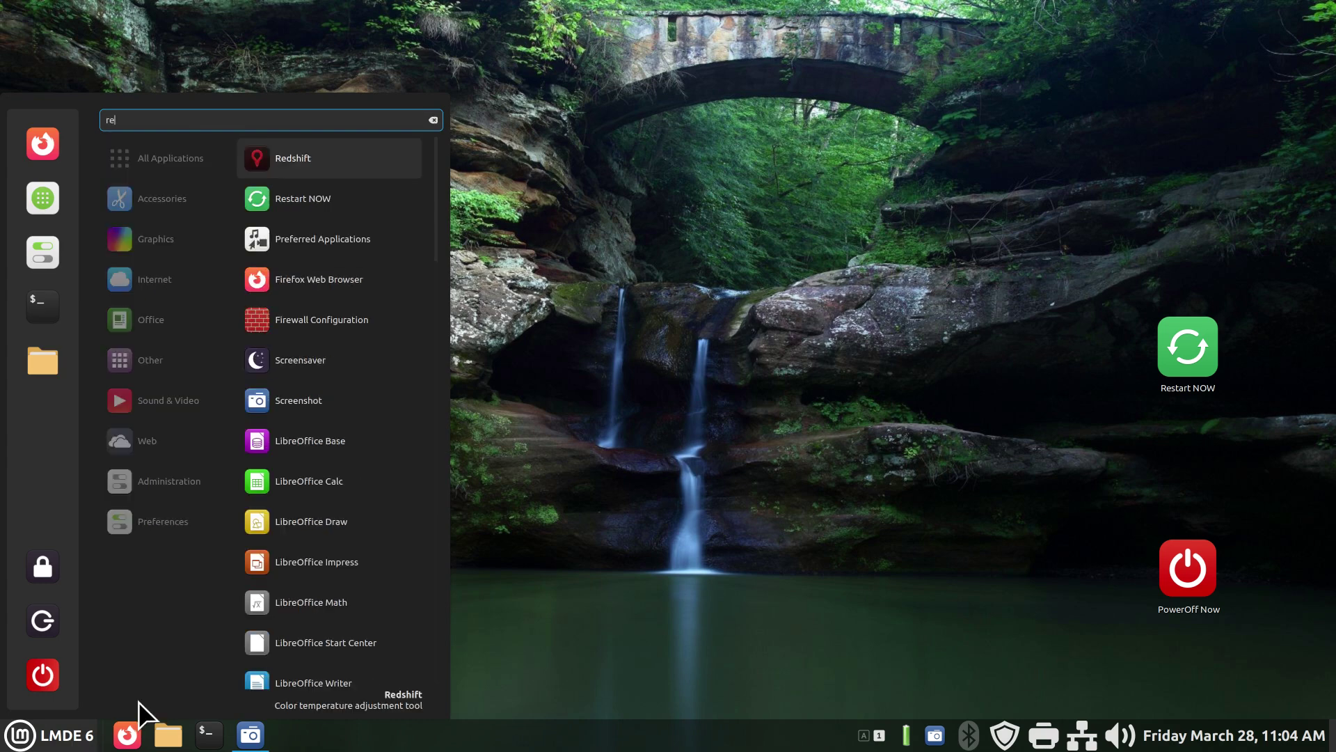
pyautogui.rightClick(290, 198)
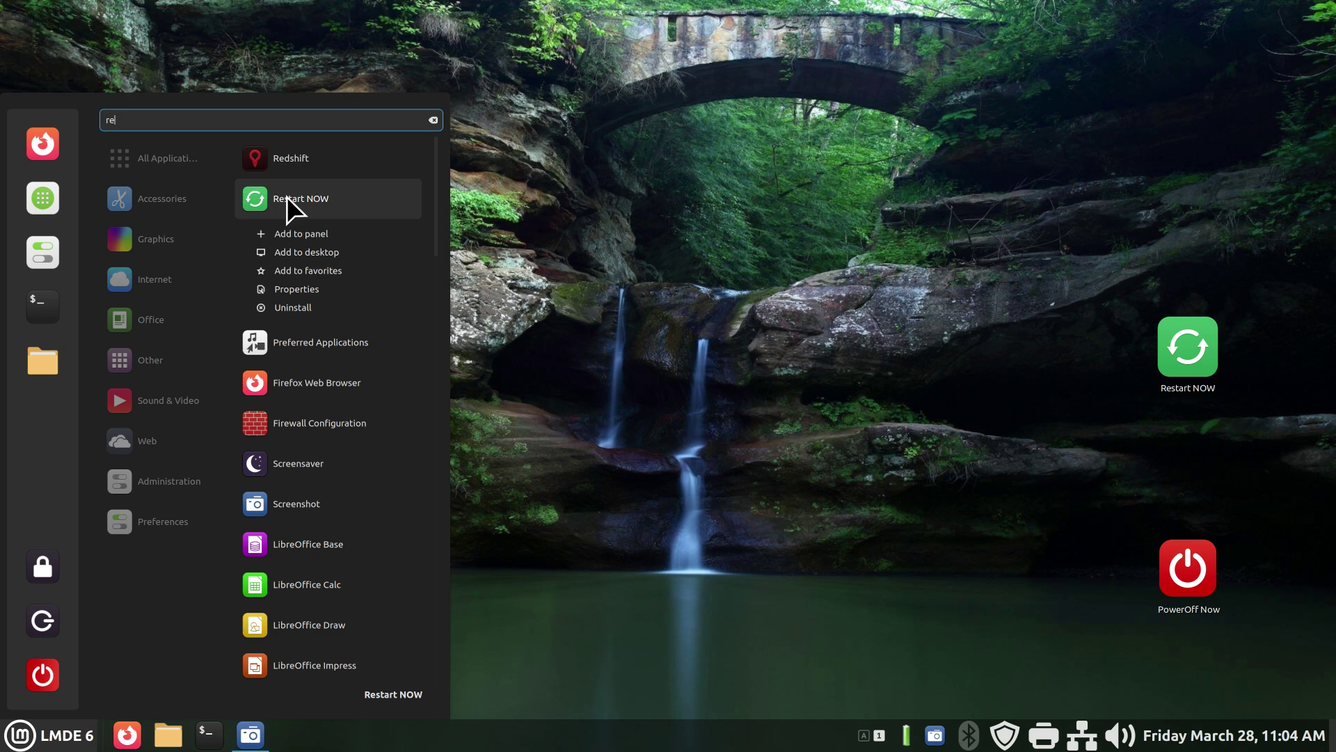
pyautogui.click(652, 179)
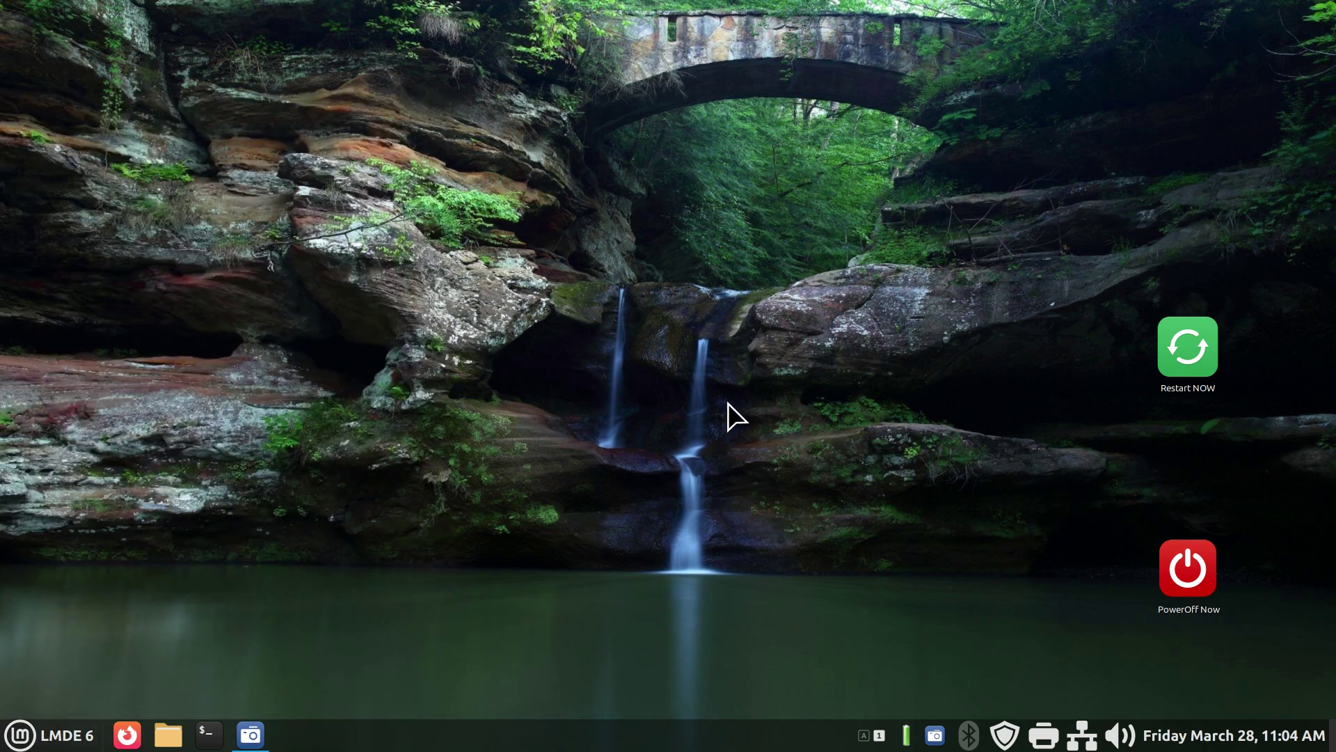